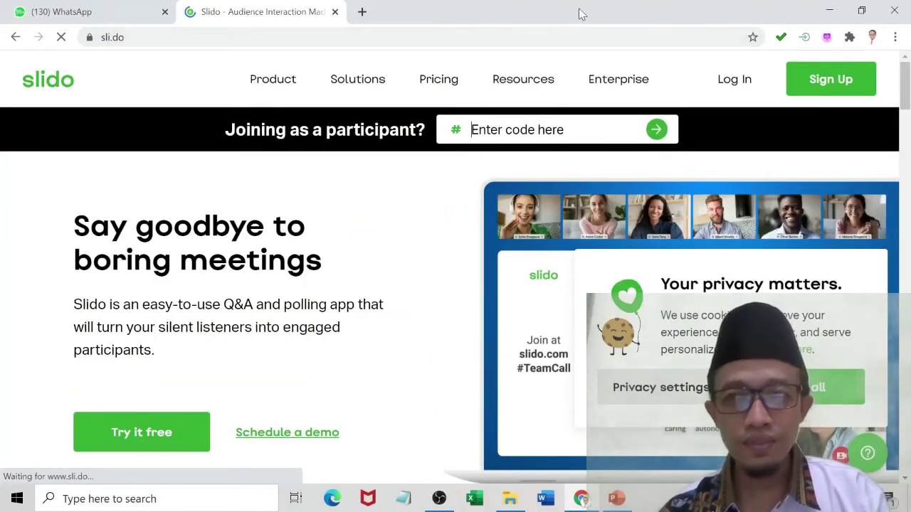
Log in to Slido and start creating a new event from scratch.
{"action": "left_click", "coordinate": [727, 85]}
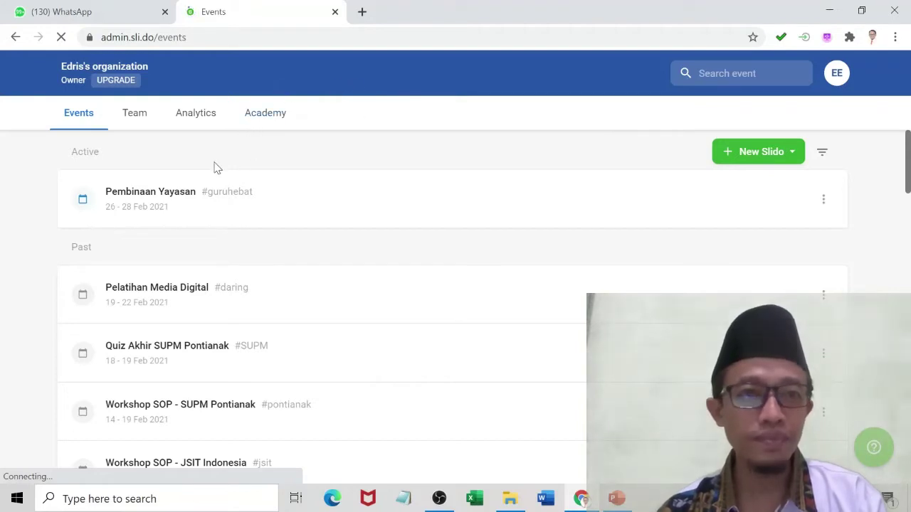
{"action": "left_click", "coordinate": [746, 162]}
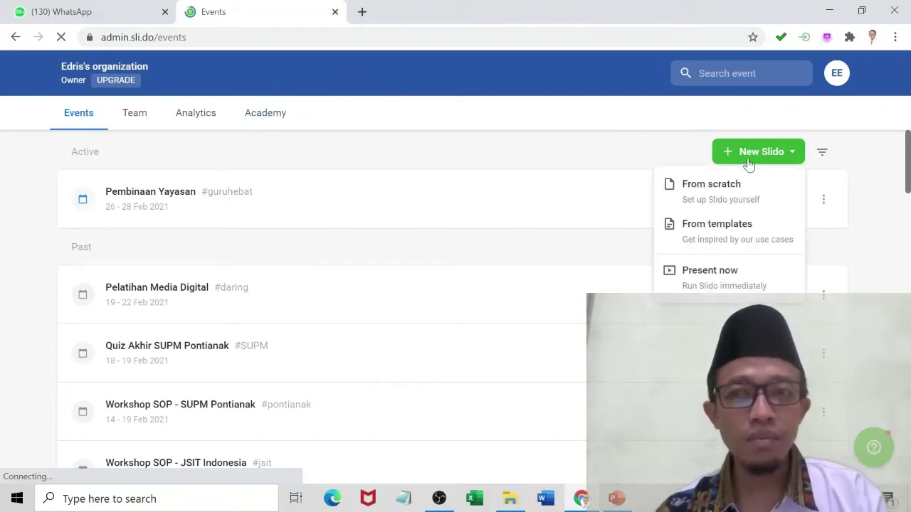
{"action": "scroll", "coordinate": [405, 240], "scroll_direction": "down", "scroll_amount": 4}
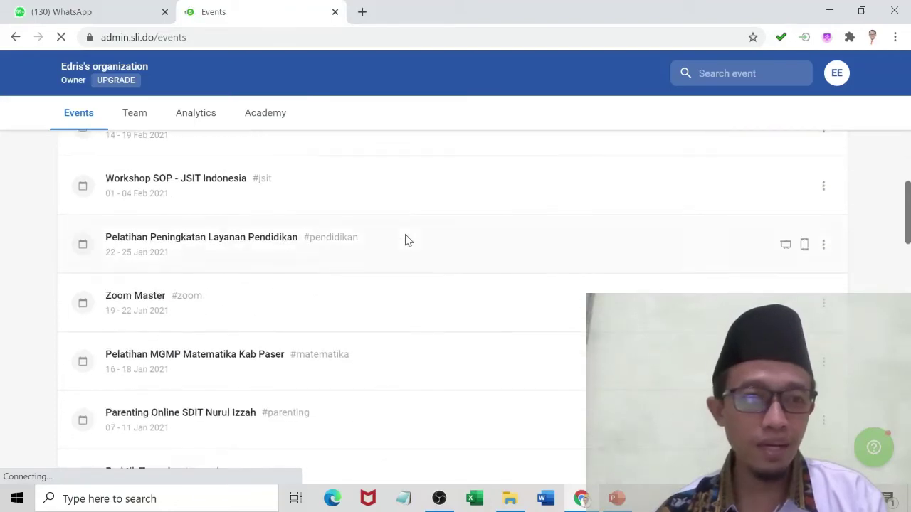
{"action": "scroll", "coordinate": [405, 240], "scroll_direction": "up", "scroll_amount": 4}
{"action": "scroll", "coordinate": [405, 240], "scroll_direction": "down", "scroll_amount": 8}
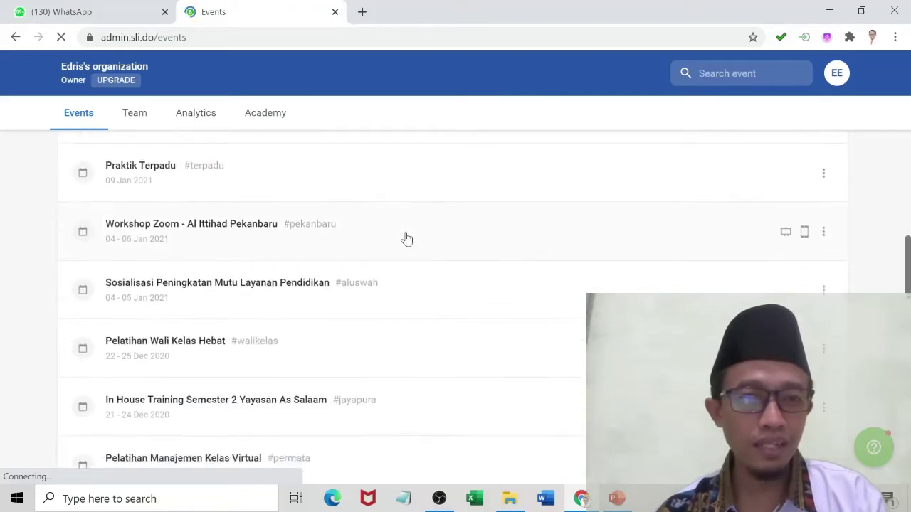
{"action": "scroll", "coordinate": [406, 238], "scroll_direction": "down", "scroll_amount": 3}
{"action": "scroll", "coordinate": [406, 239], "scroll_direction": "up", "scroll_amount": 12}
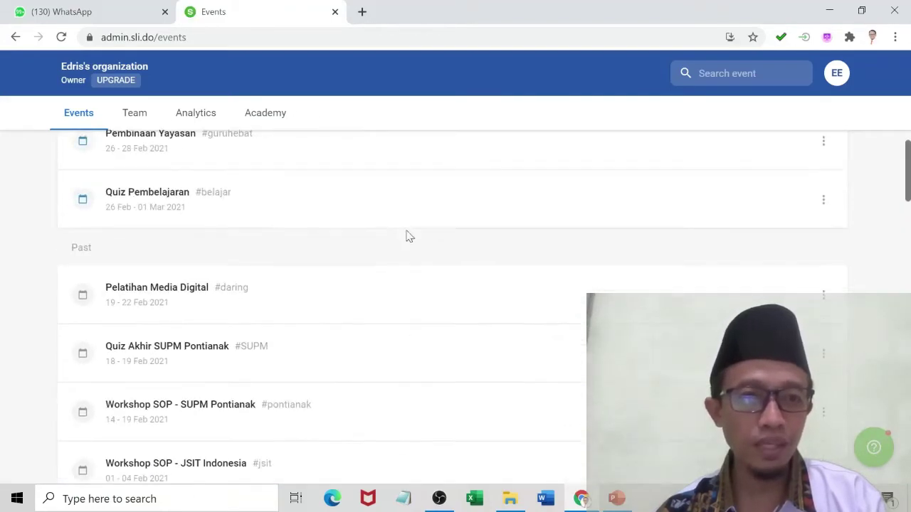
{"action": "scroll", "coordinate": [409, 236], "scroll_direction": "up", "scroll_amount": 2}
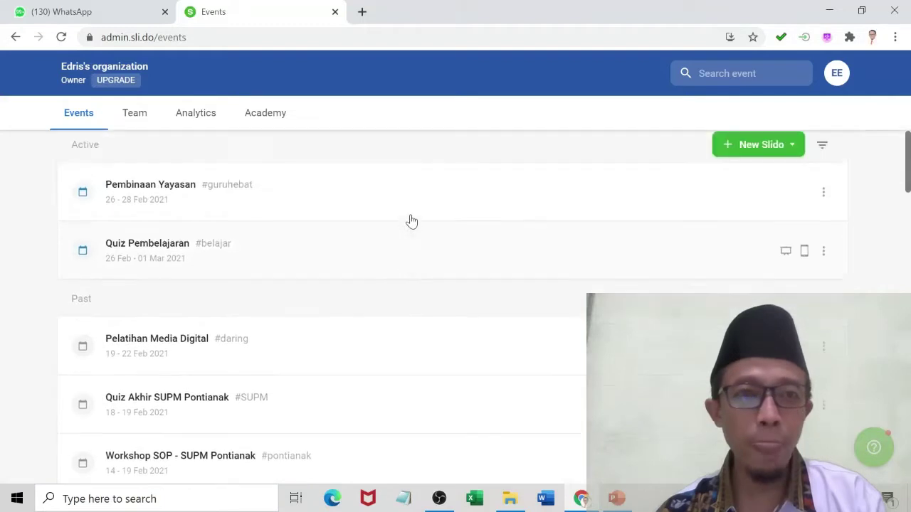
{"action": "left_click", "coordinate": [758, 158]}
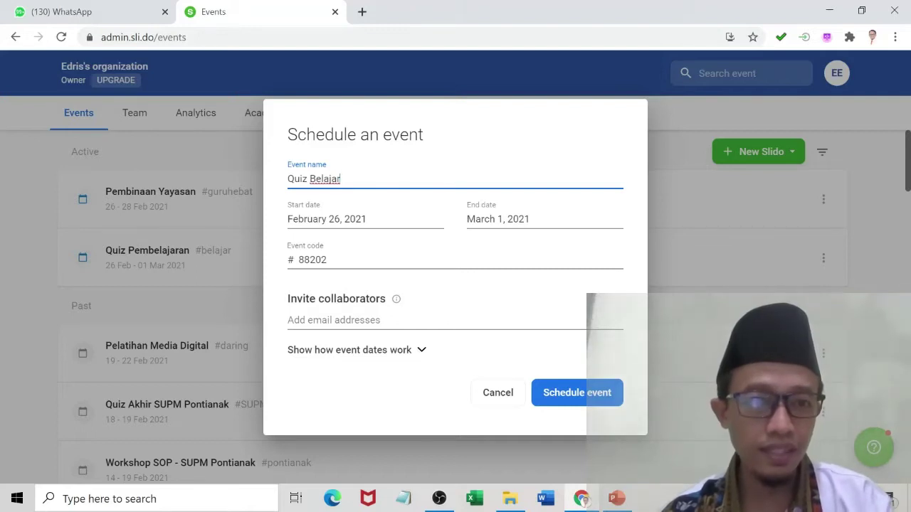
Replace event code 88202 with 'ayobelajar' and schedule the Quiz Belajar event.
{"action": "left_click", "coordinate": [327, 260]}
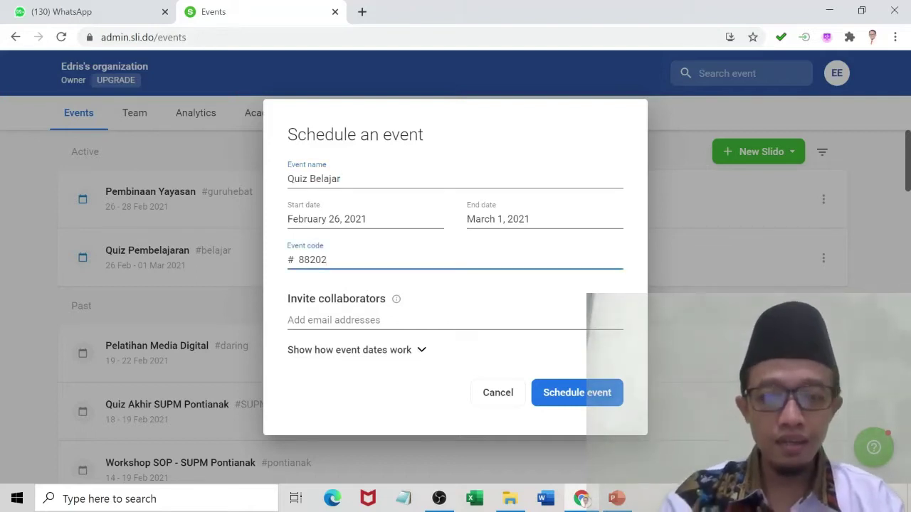
{"action": "key", "text": "BackSpace"}
{"action": "key", "text": "BackSpace"}
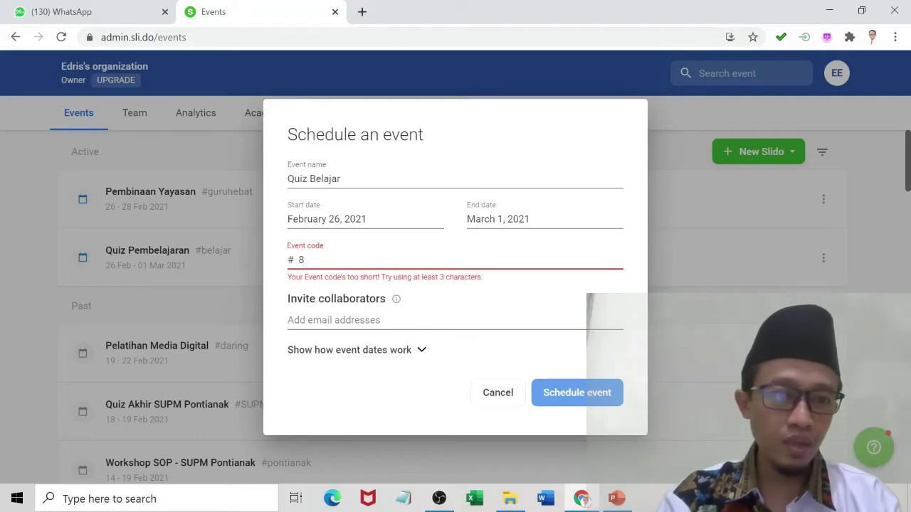
{"action": "key", "text": "BackSpace"}
{"action": "type", "text": "ayobelajar"}
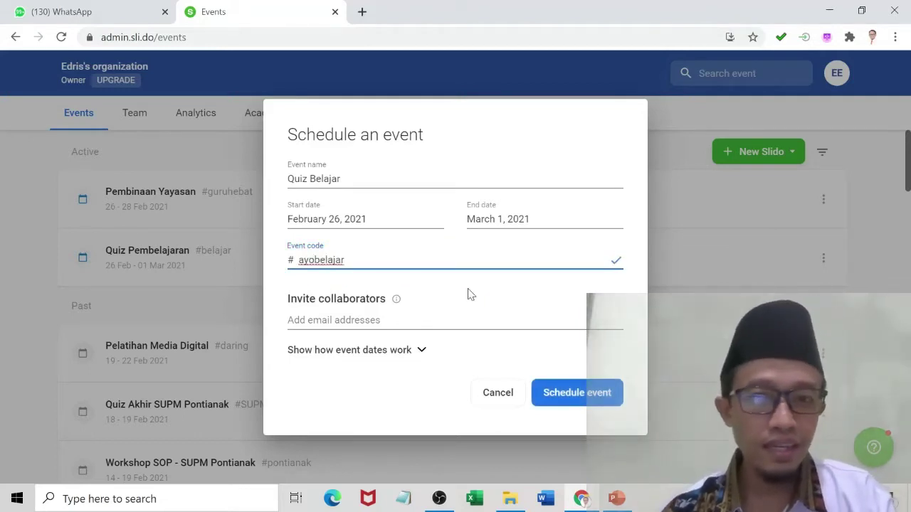
{"action": "left_click", "coordinate": [577, 398]}
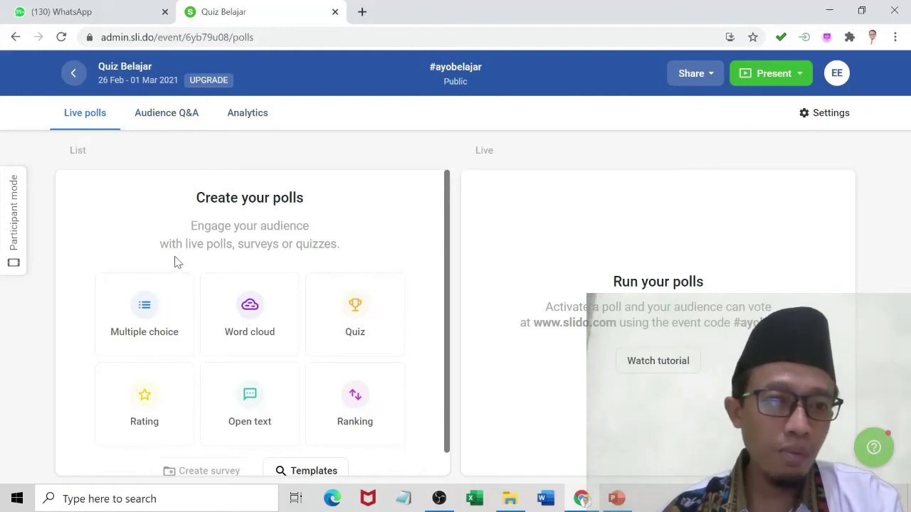
Preview the poll type cards, then switch to the Audience Q&A view.
{"action": "scroll", "coordinate": [176, 262], "scroll_direction": "down", "scroll_amount": 1}
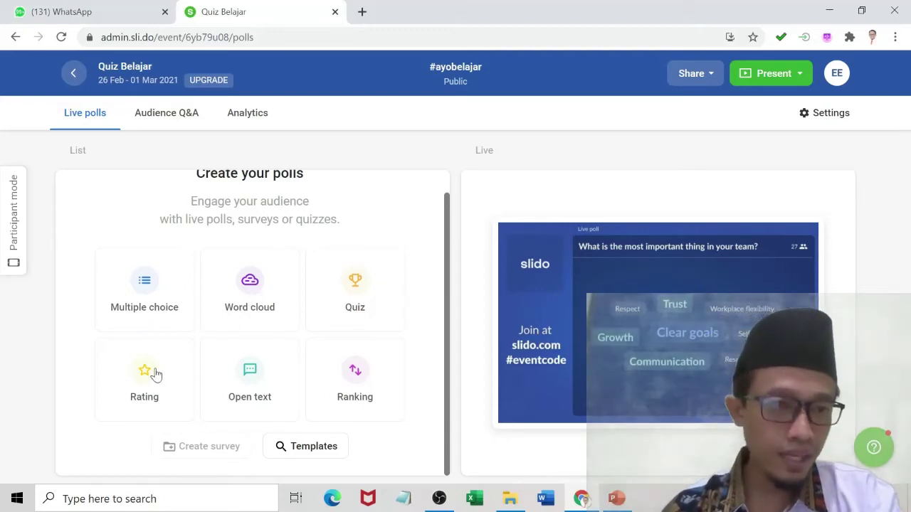
{"action": "mouse_move", "coordinate": [146, 387]}
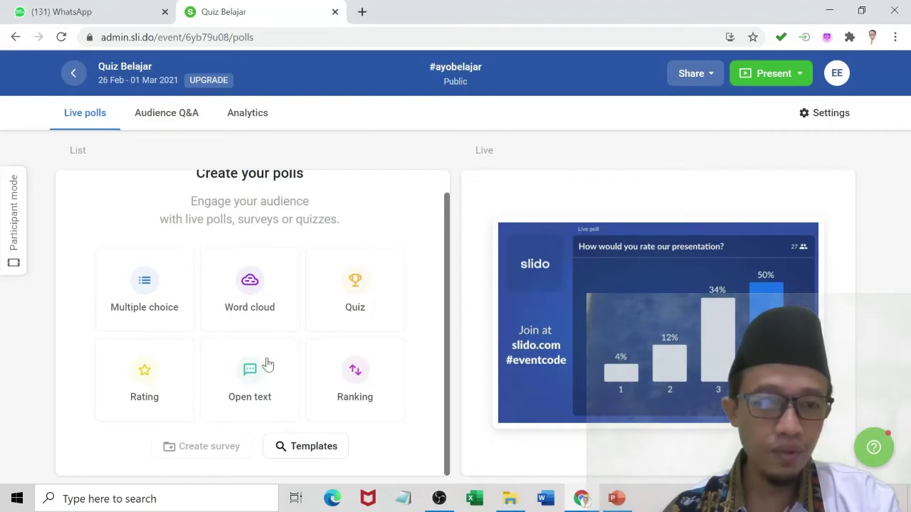
{"action": "mouse_move", "coordinate": [261, 376]}
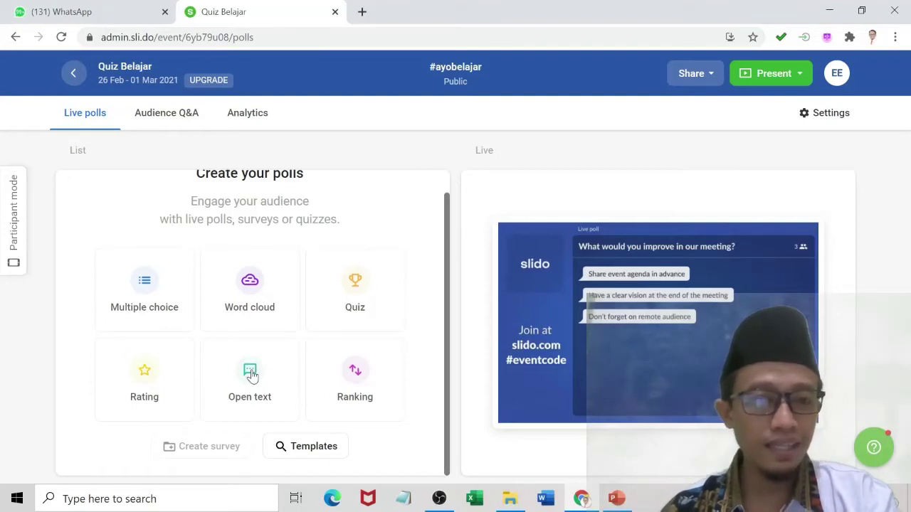
{"action": "mouse_move", "coordinate": [357, 380]}
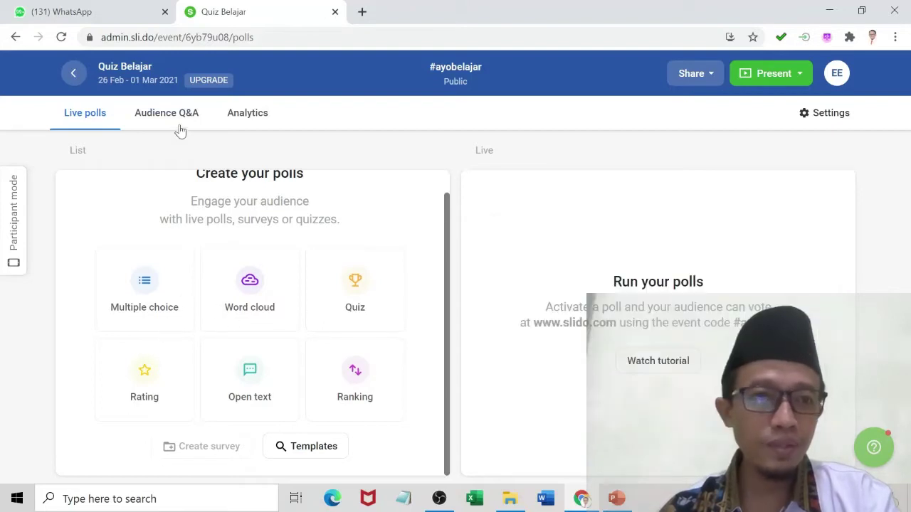
{"action": "left_click", "coordinate": [179, 114]}
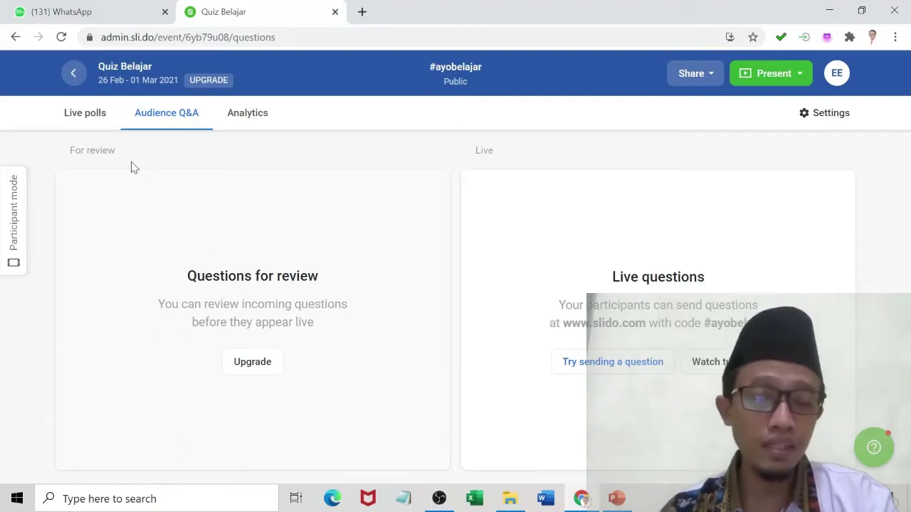
Go back to Live polls and start a new quiz.
{"action": "left_click", "coordinate": [95, 119]}
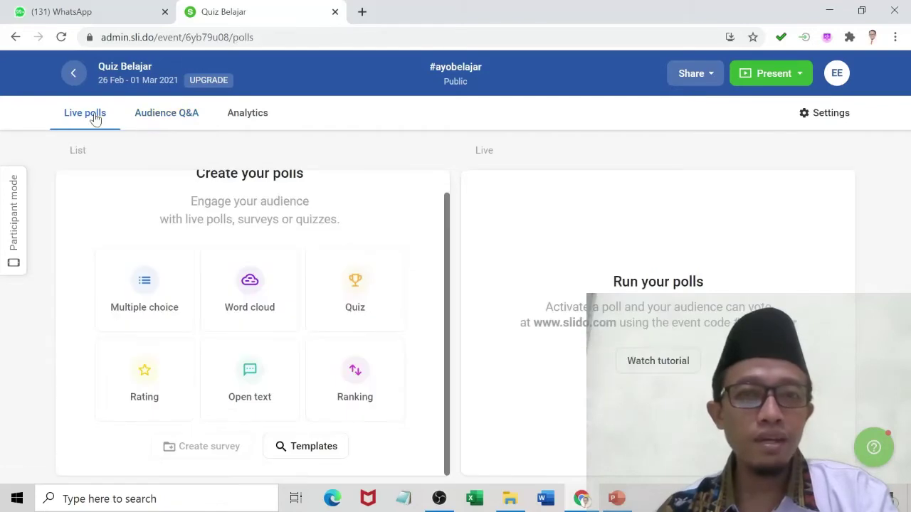
{"action": "mouse_move", "coordinate": [368, 278]}
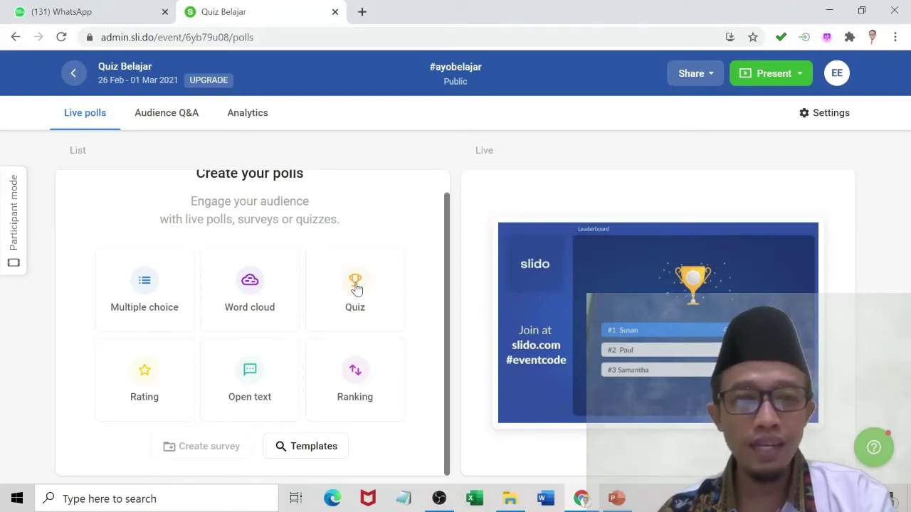
{"action": "left_click", "coordinate": [355, 285]}
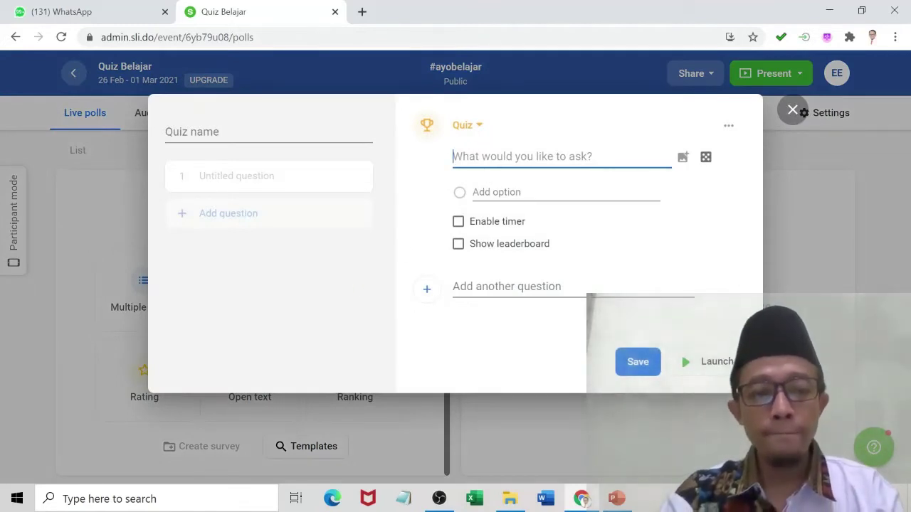
Write question 1 'Berikut ini adalah hewan berkaki 4, kecuali...' with options kambing, kucing, laba-laba, sapi.
{"action": "type", "text": "1."}
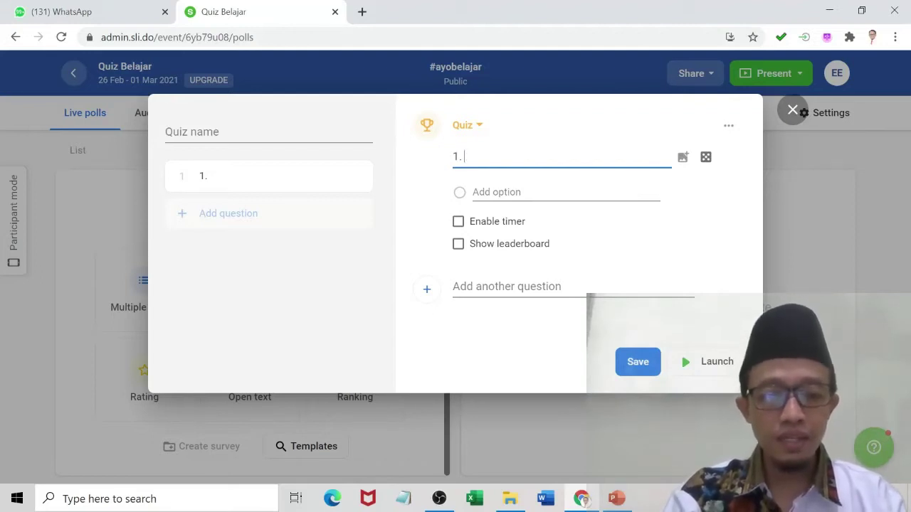
{"action": "type", "text": "B"}
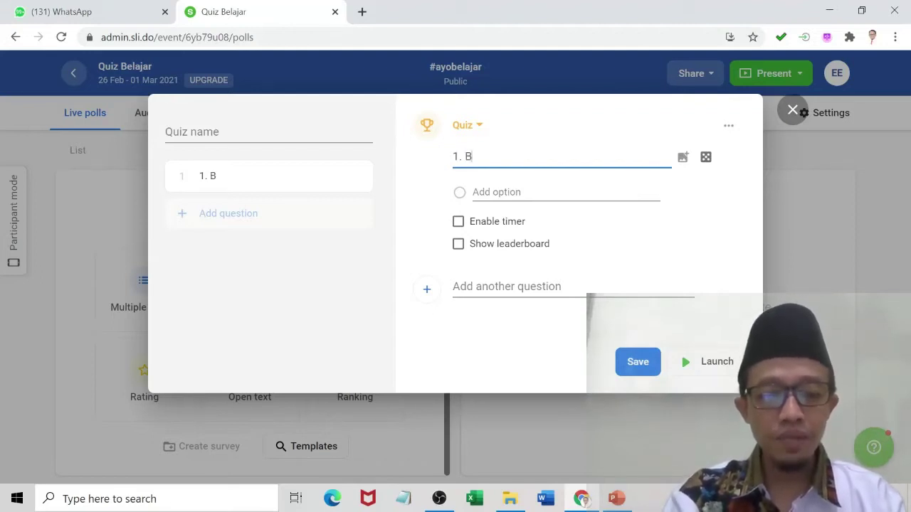
{"action": "type", "text": "erikut ini a"}
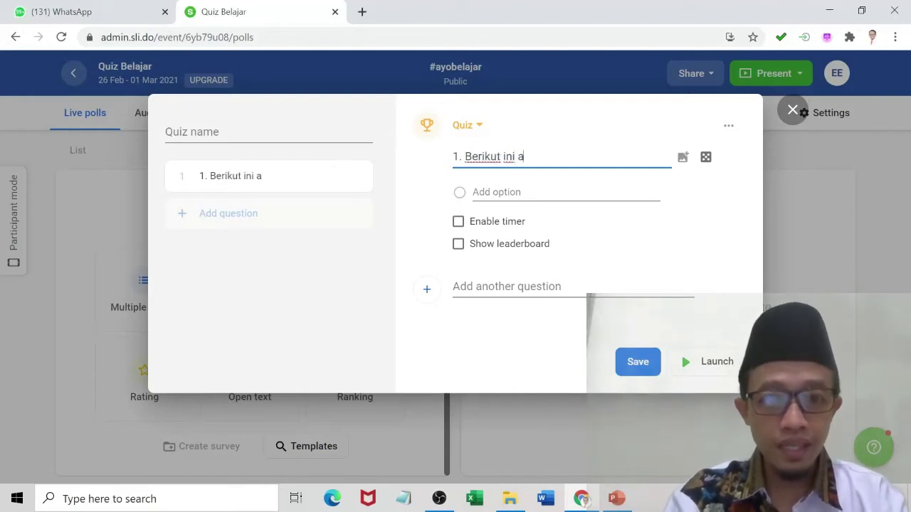
{"action": "type", "text": "dalah hewan berka"}
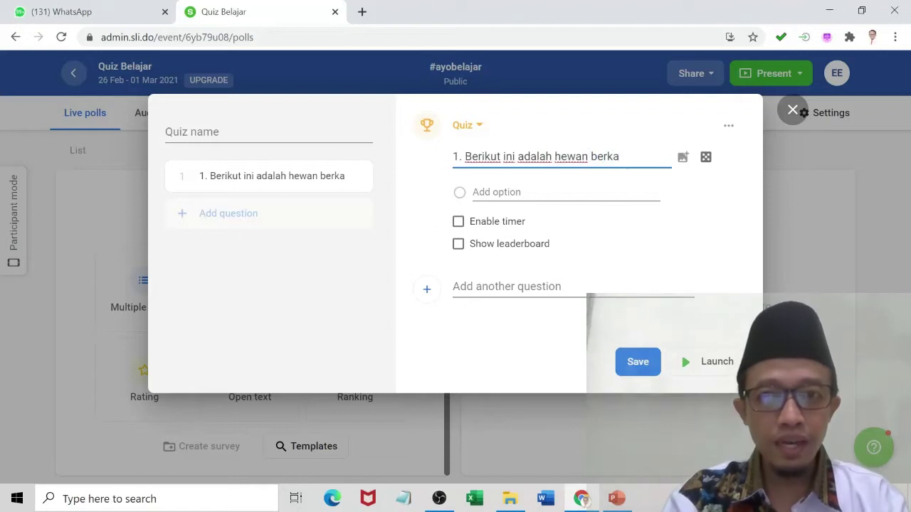
{"action": "type", "text": "ki"}
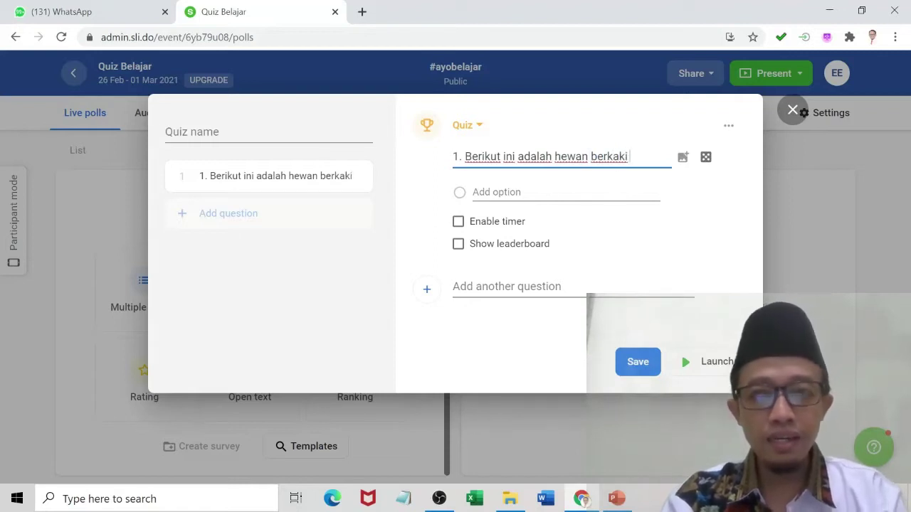
{"action": "type", "text": " 4, kecual"}
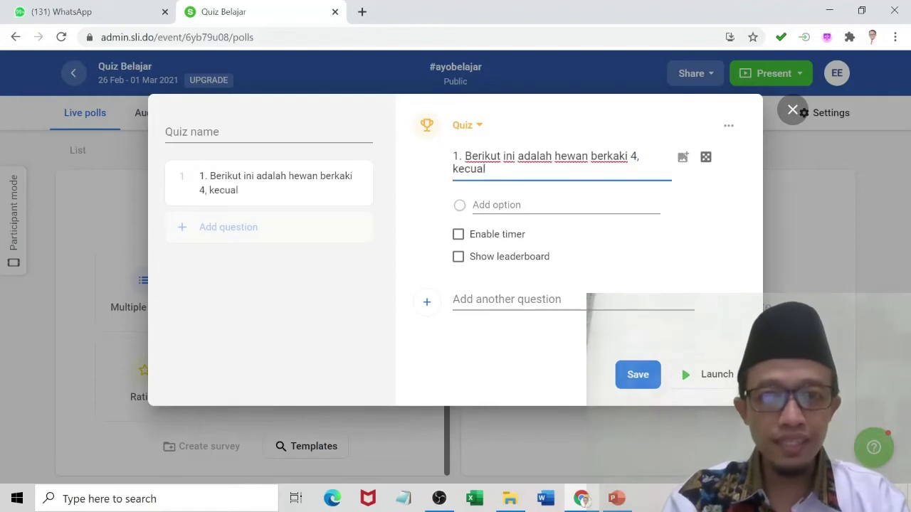
{"action": "type", "text": "i..."}
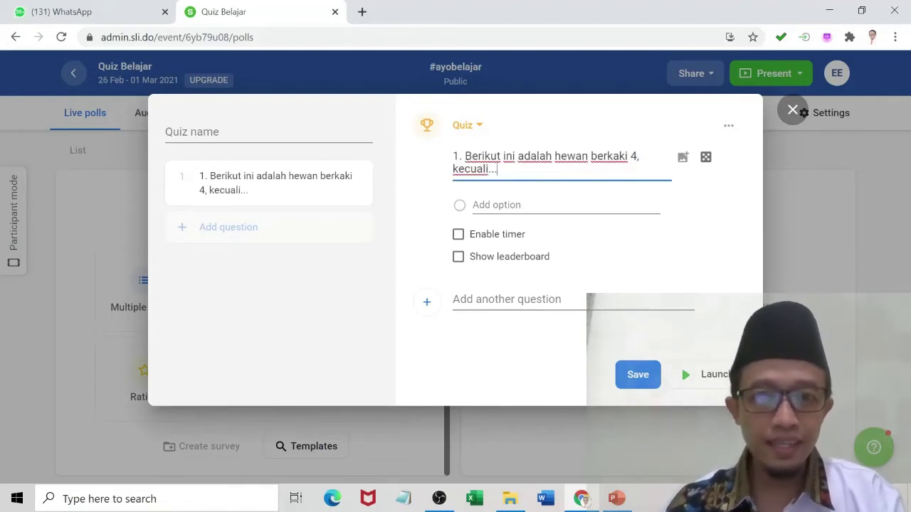
{"action": "key", "text": "Tab"}
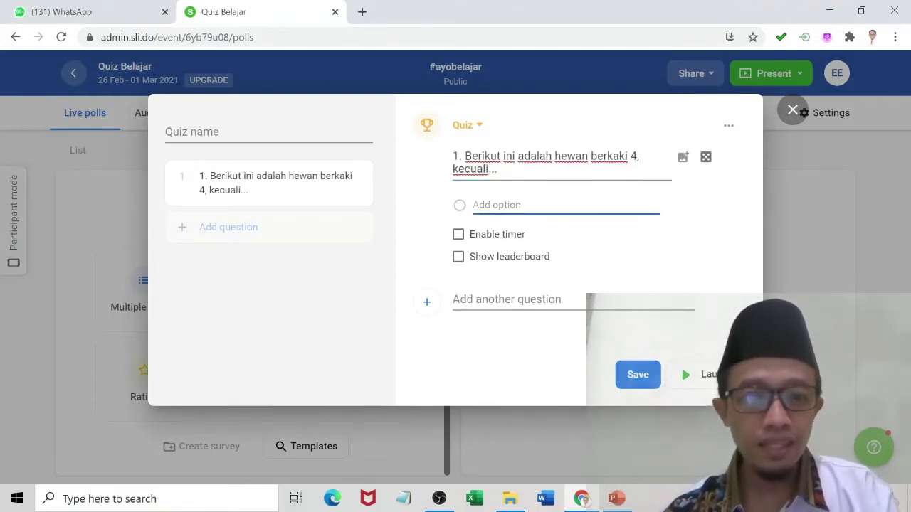
{"action": "type", "text": "kambing"}
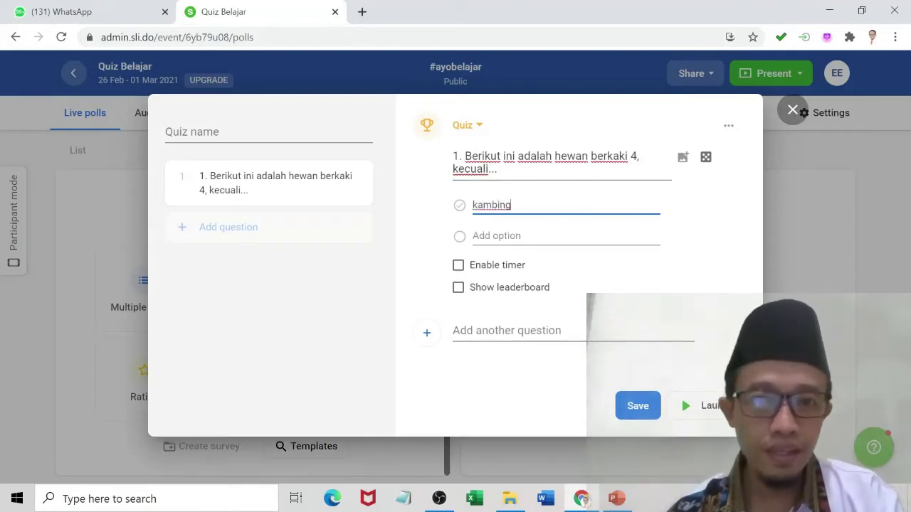
{"action": "key", "text": "Tab"}
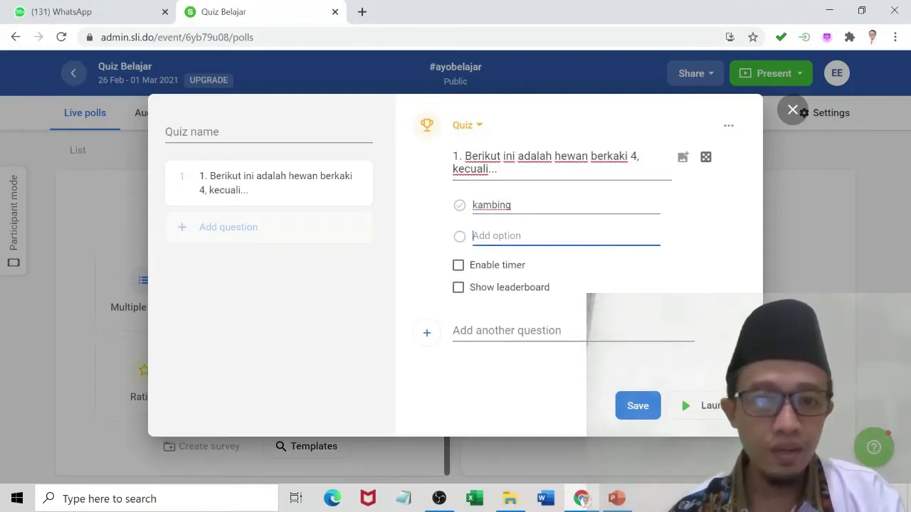
{"action": "type", "text": "kucing"}
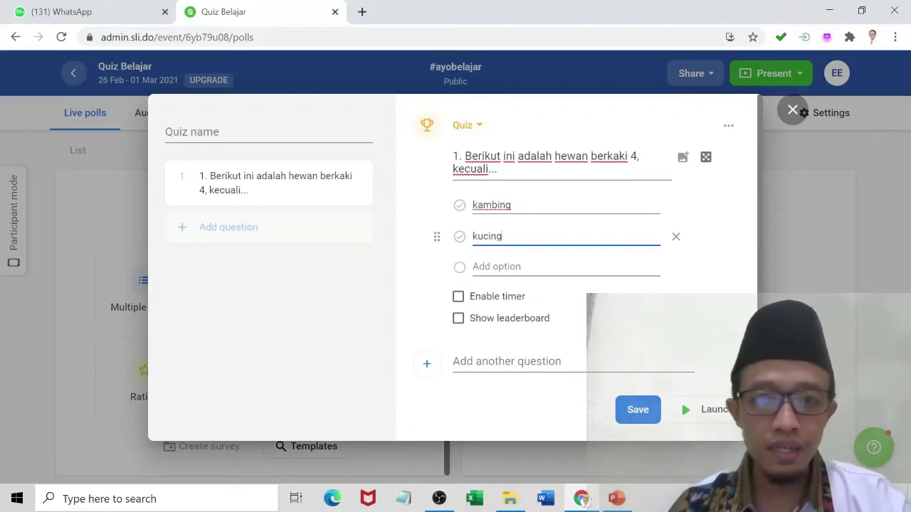
{"action": "key", "text": "Tab"}
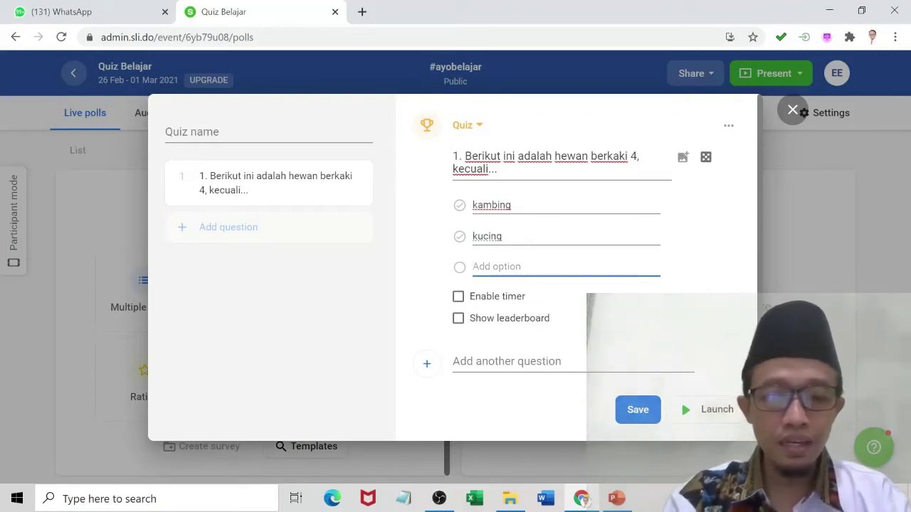
{"action": "type", "text": "laba-laba"}
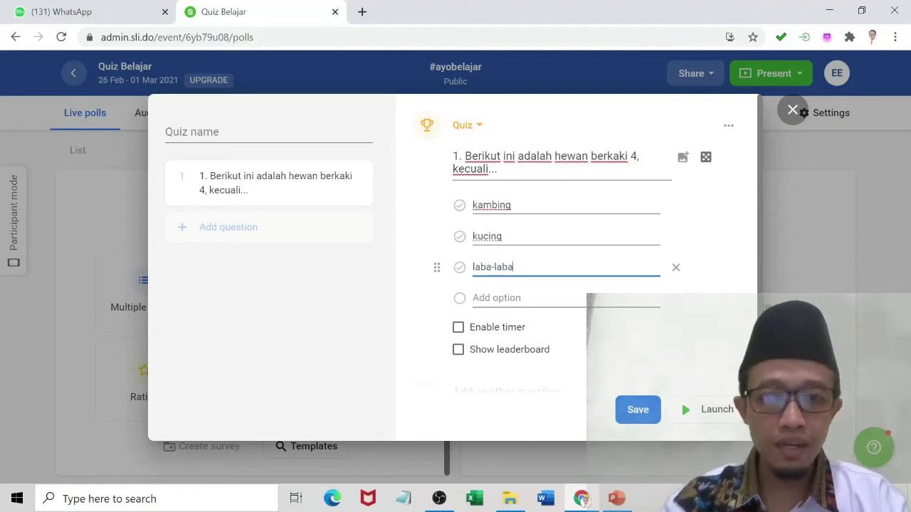
{"action": "left_click", "coordinate": [530, 297]}
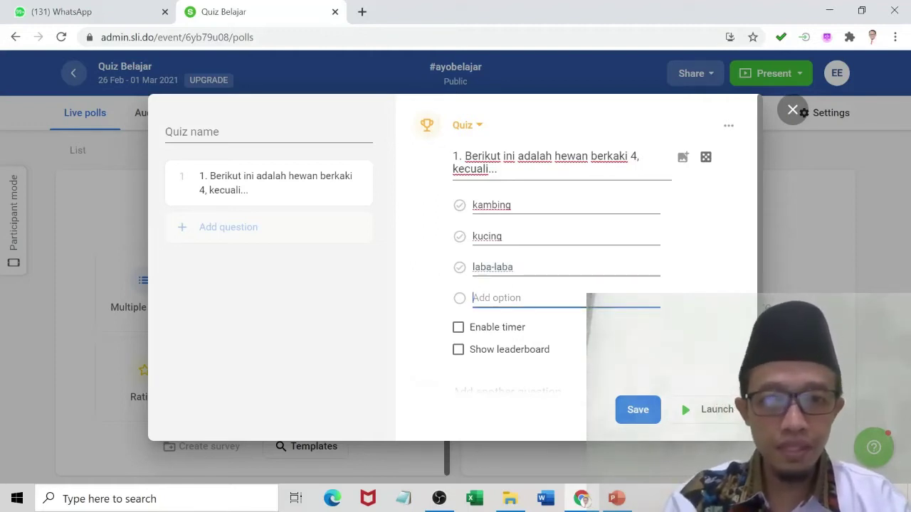
{"action": "type", "text": "sapi"}
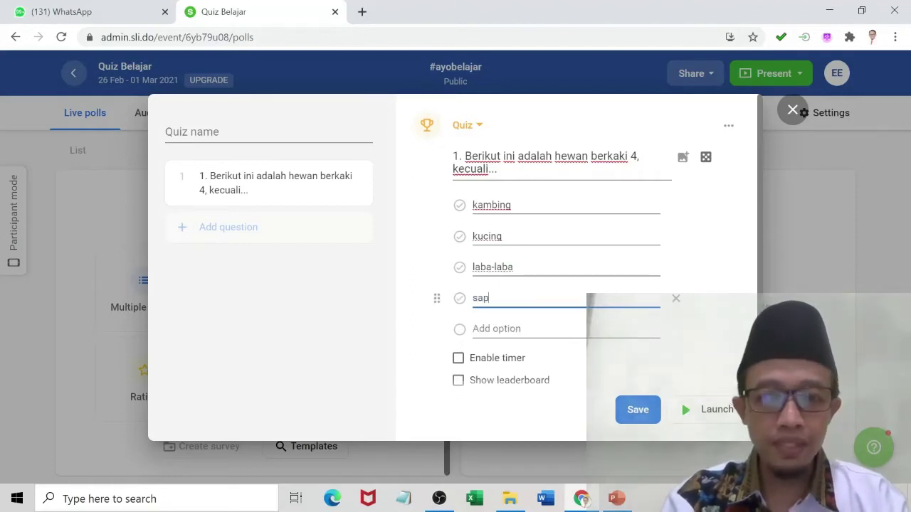
Mark laba-laba correct, enable the 20-second timer and leaderboard, and add question 2.
{"action": "left_click", "coordinate": [458, 268]}
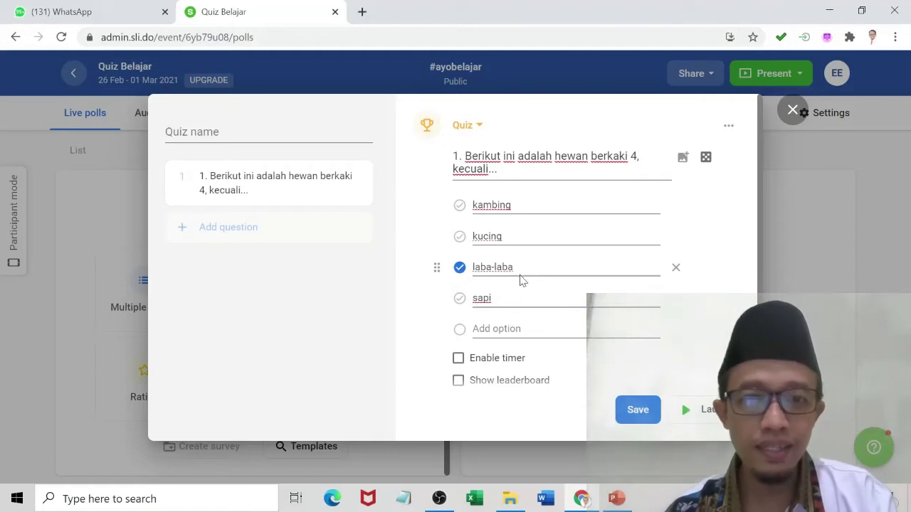
{"action": "scroll", "coordinate": [519, 292], "scroll_direction": "down", "scroll_amount": 1}
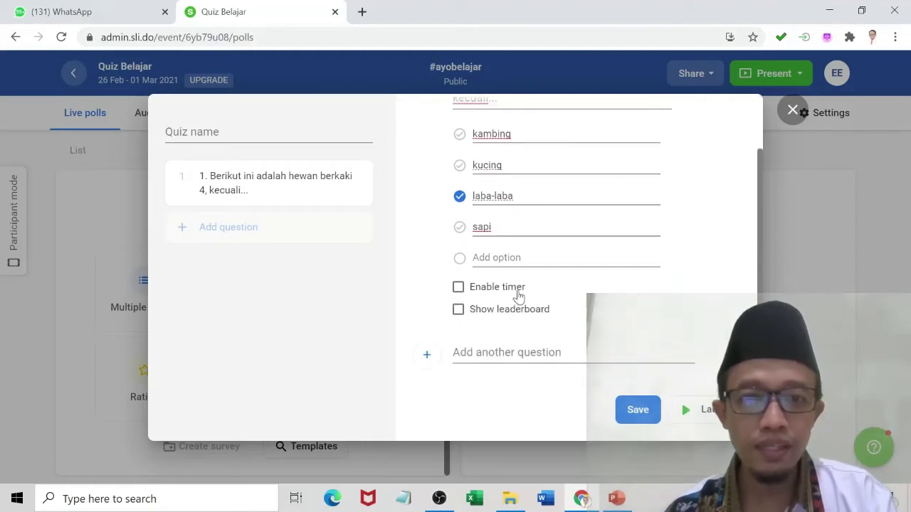
{"action": "left_click", "coordinate": [458, 287]}
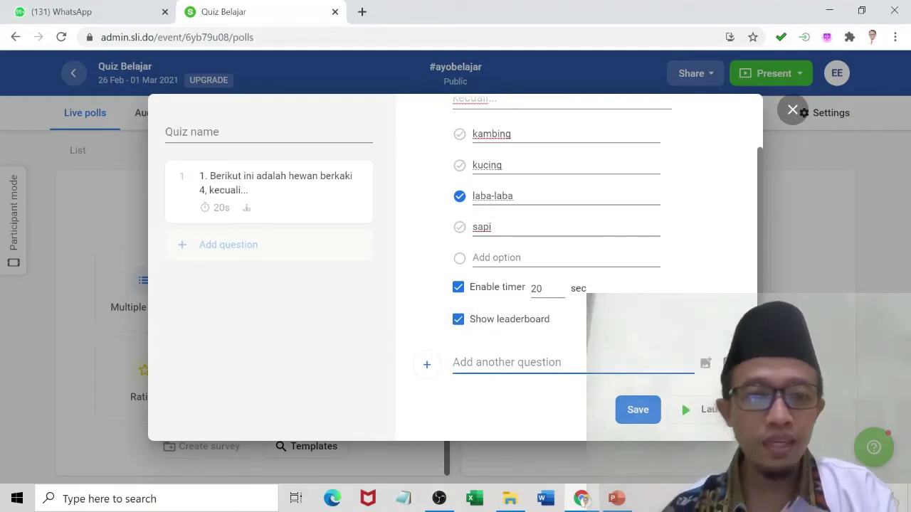
{"action": "left_click", "coordinate": [480, 363]}
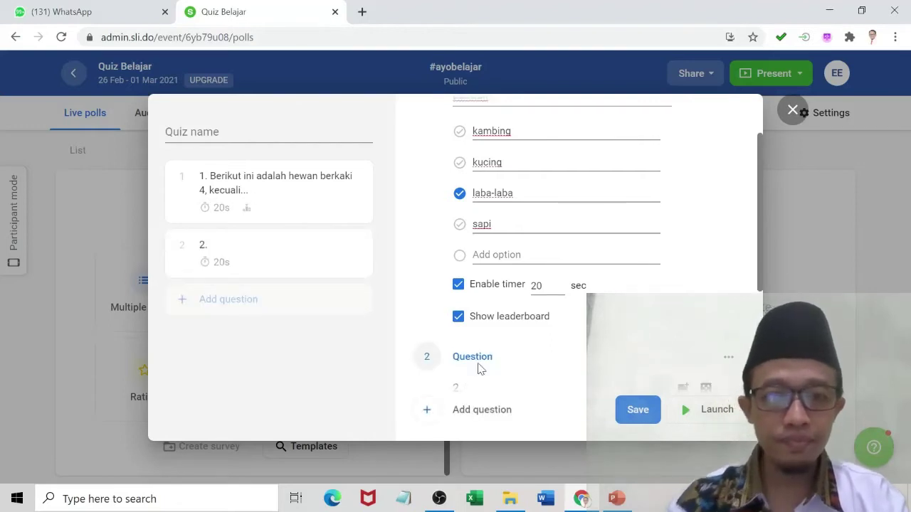
Write question 2 'Berapakah hasil perhitungan berikut ini:' with '10 - 5 + 3 = ...' on a second line.
{"action": "scroll", "coordinate": [758, 231], "scroll_direction": "down", "scroll_amount": 2}
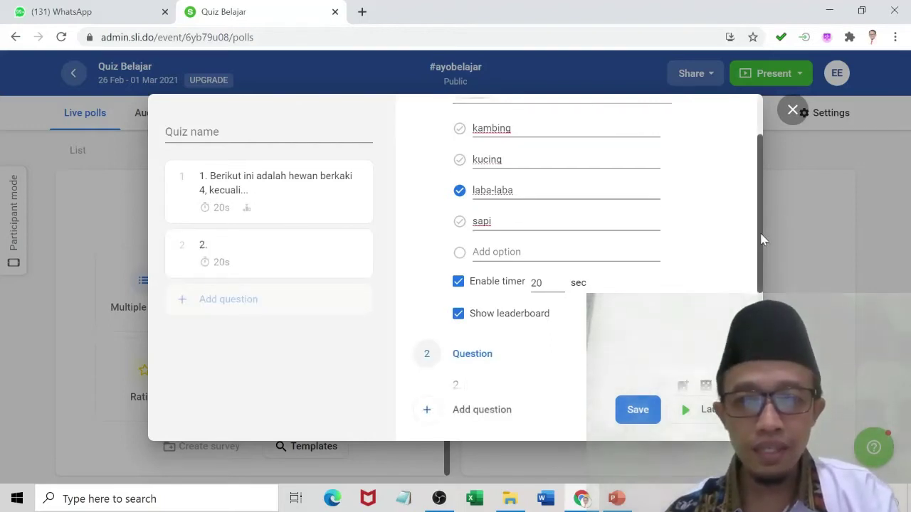
{"action": "left_click", "coordinate": [526, 288]}
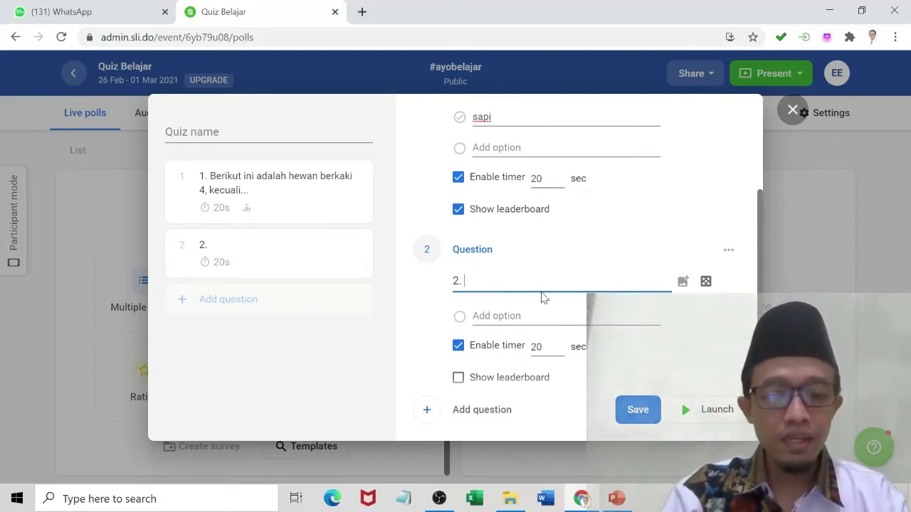
{"action": "type", "text": "Berpaka"}
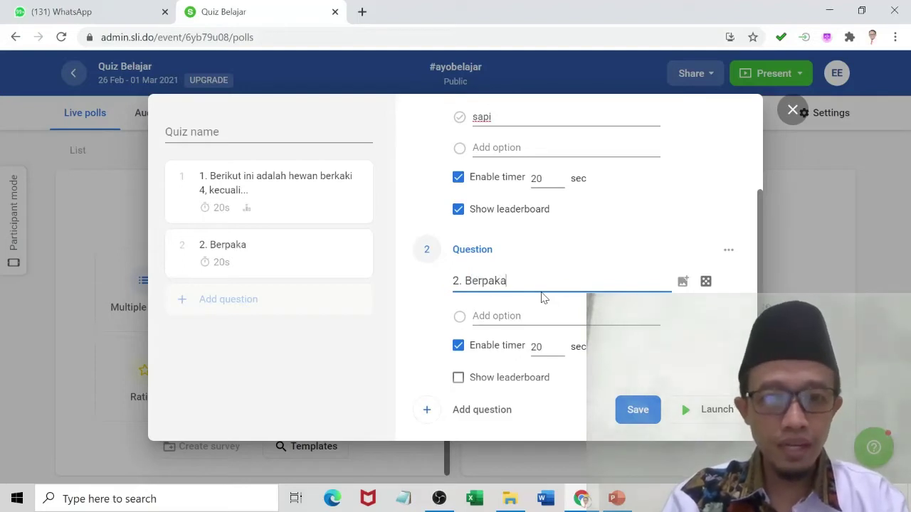
{"action": "key", "text": "BackSpace"}
{"action": "key", "text": "BackSpace"}
{"action": "key", "text": "BackSpace"}
{"action": "key", "text": "BackSpace"}
{"action": "type", "text": "a"}
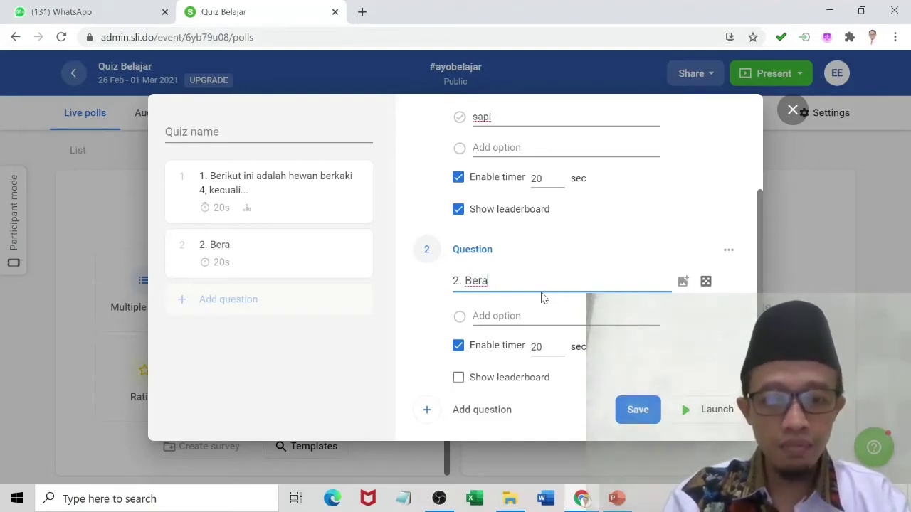
{"action": "type", "text": "pakah "}
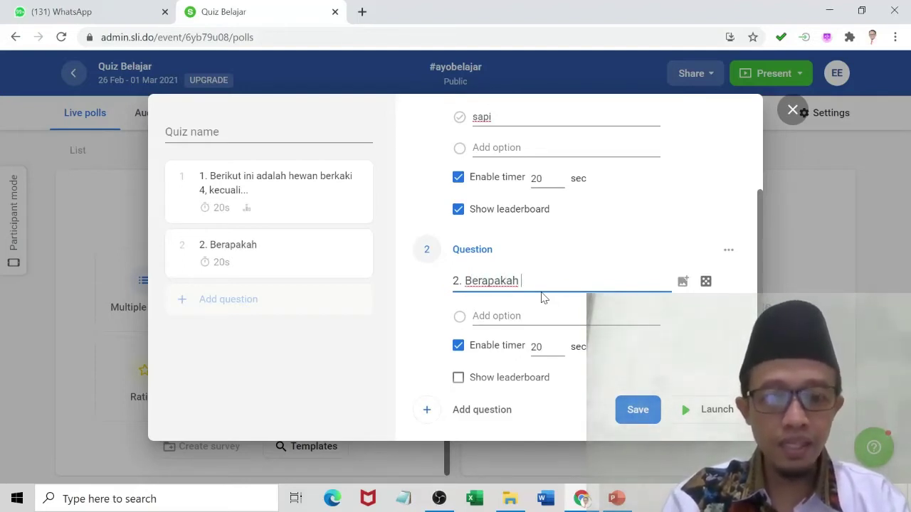
{"action": "type", "text": "hasil perhi"}
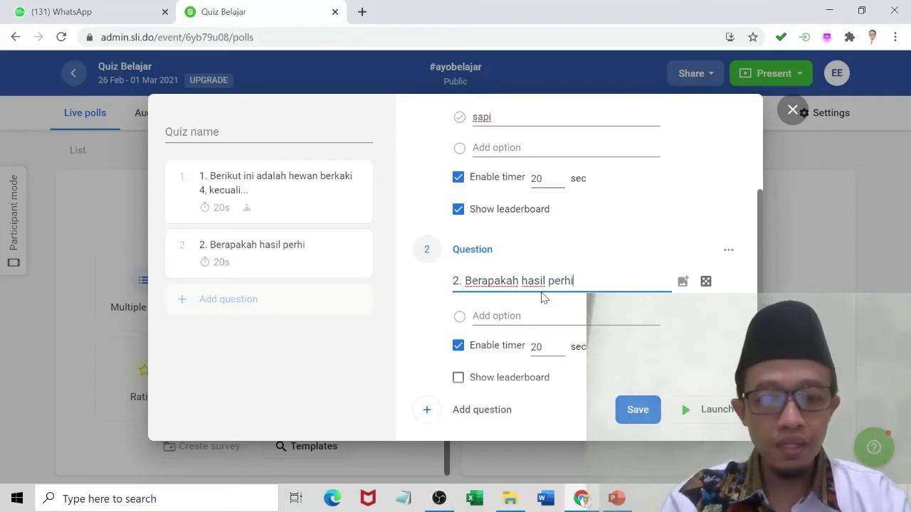
{"action": "type", "text": "tungan berikut ini:"}
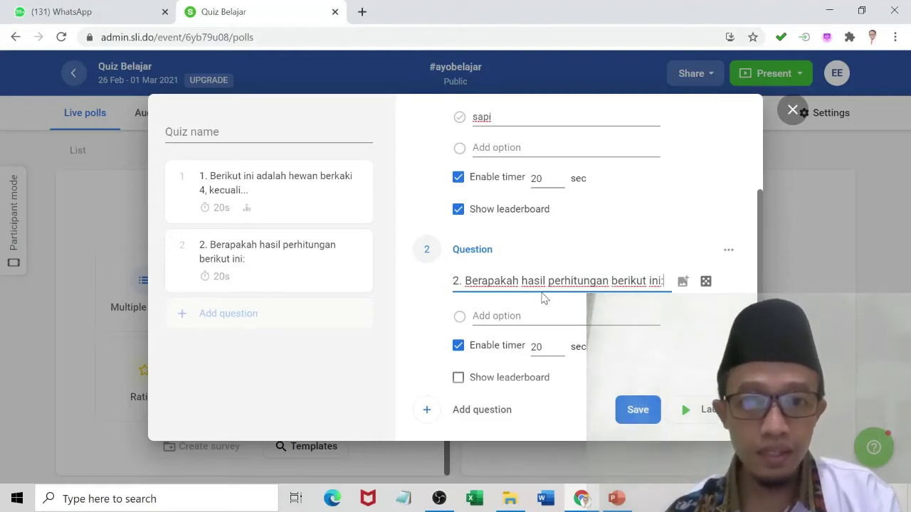
{"action": "key", "text": "Return"}
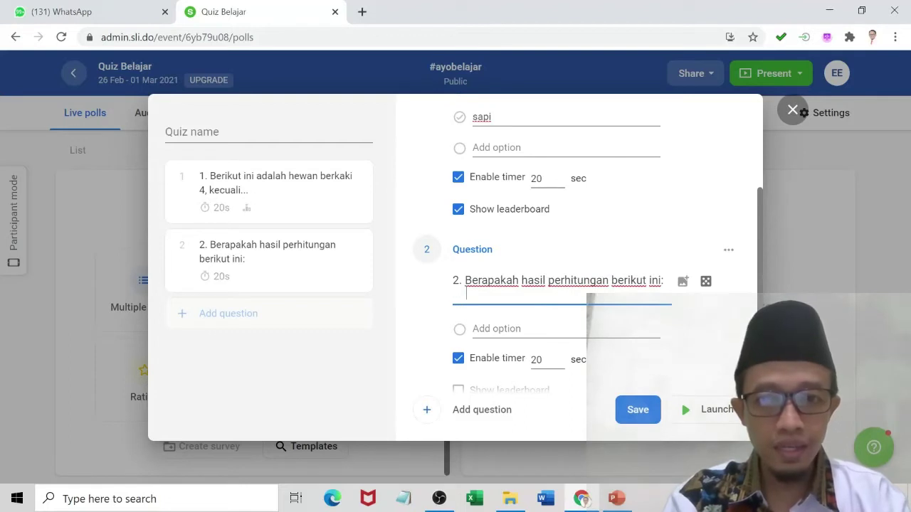
{"action": "type", "text": "10"}
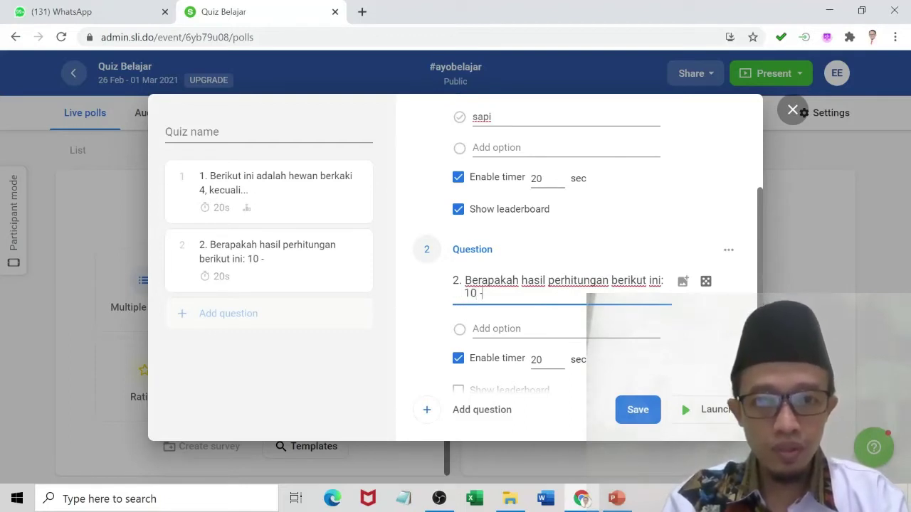
{"action": "type", "text": " - 5"}
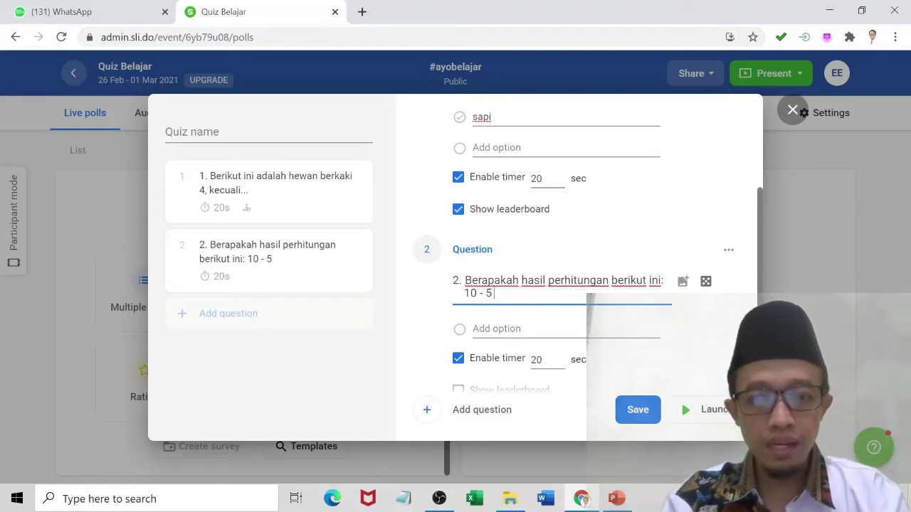
{"action": "type", "text": " + 3"}
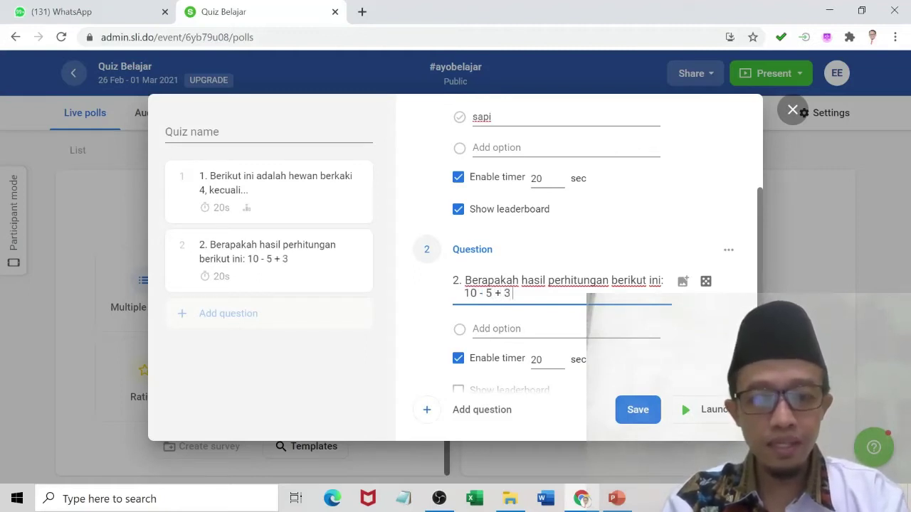
{"action": "type", "text": " = ..."}
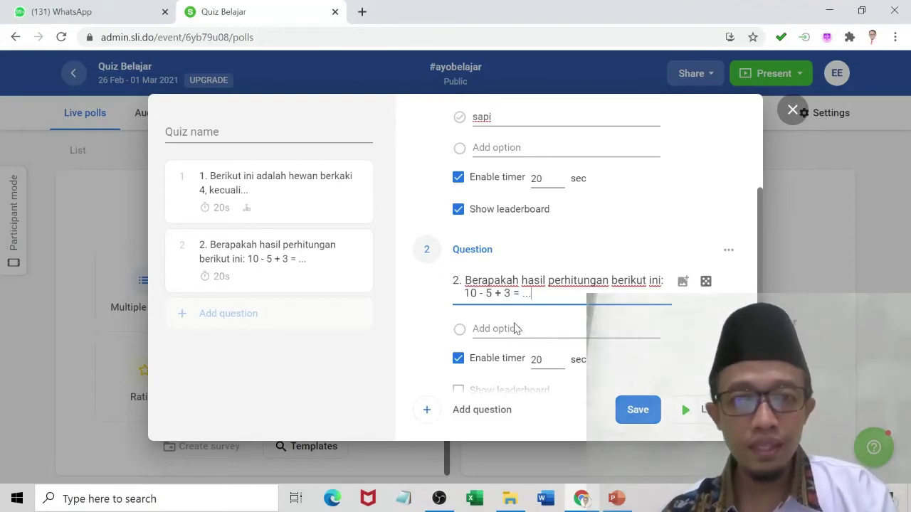
Add answer options 5, 7, 8 and 10 to question 2.
{"action": "left_click", "coordinate": [515, 328]}
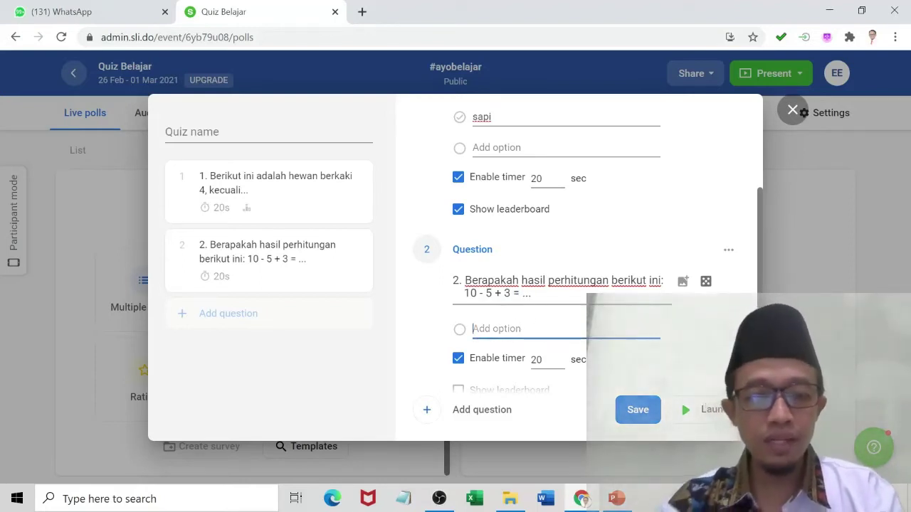
{"action": "type", "text": "5"}
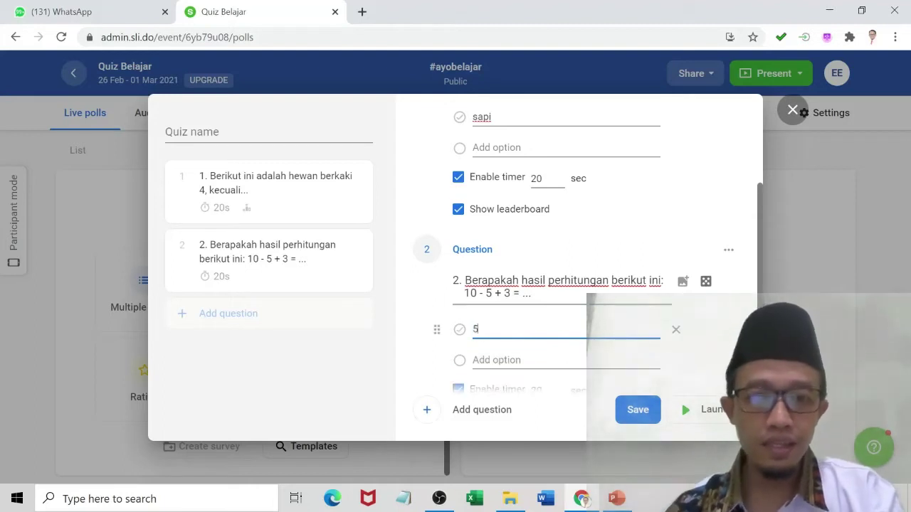
{"action": "left_click", "coordinate": [498, 360]}
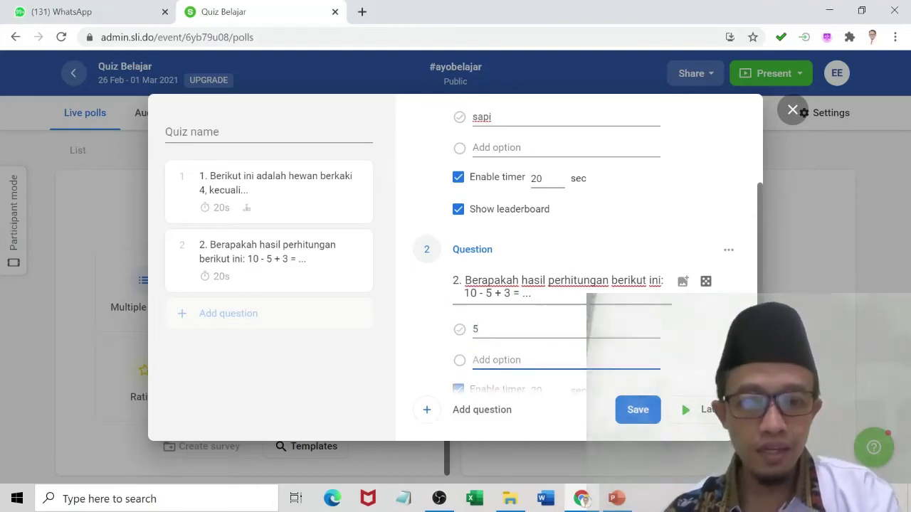
{"action": "type", "text": "7"}
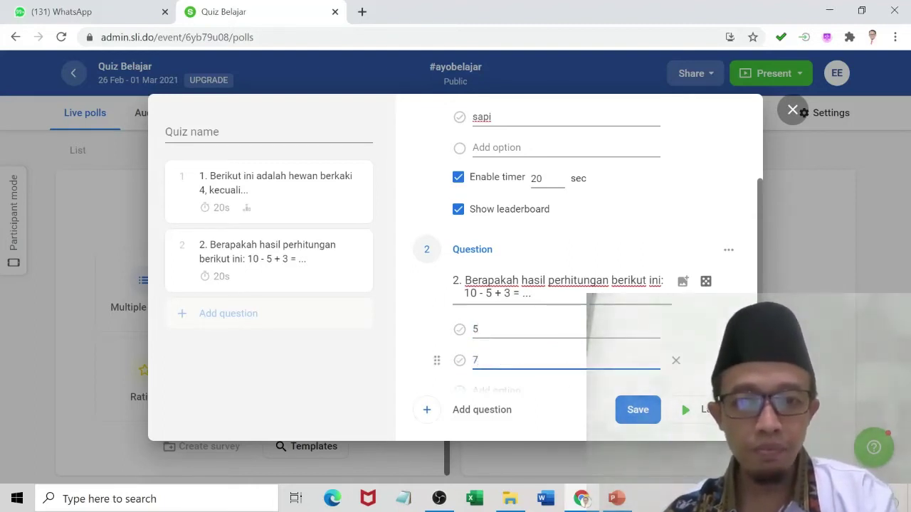
{"action": "scroll", "coordinate": [502, 365], "scroll_direction": "down", "scroll_amount": 2}
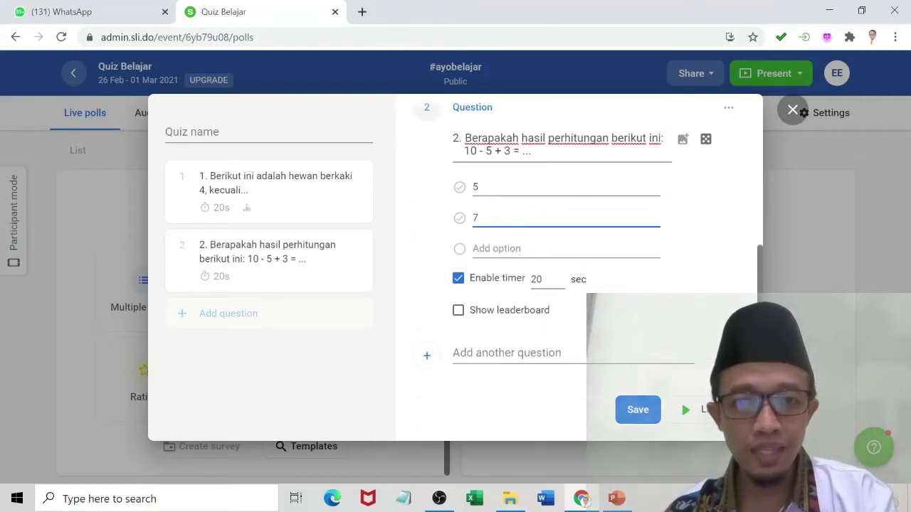
{"action": "left_click", "coordinate": [484, 248]}
{"action": "type", "text": "8"}
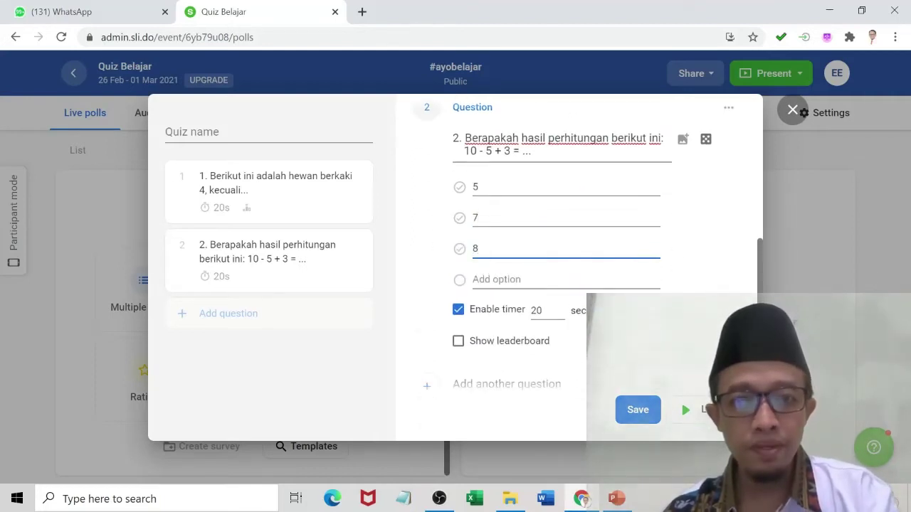
{"action": "left_click", "coordinate": [498, 279]}
{"action": "type", "text": "10"}
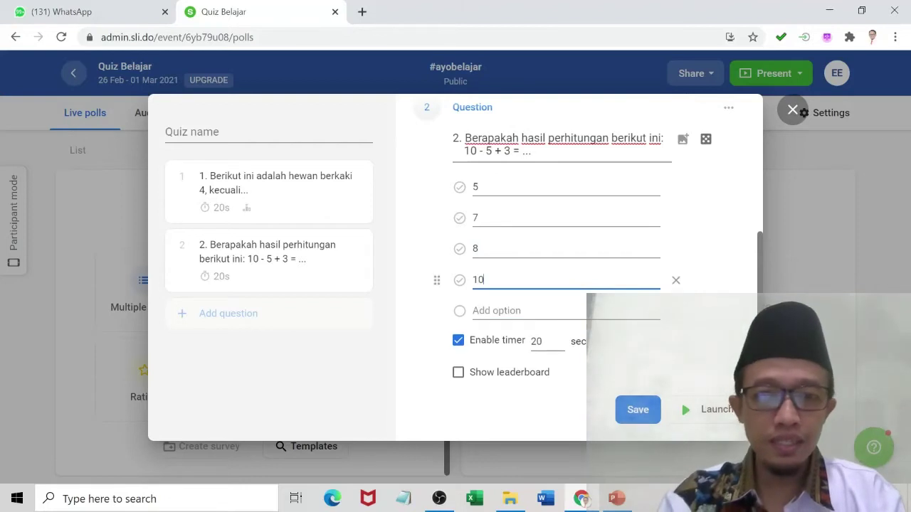
Mark 8 correct, set a 30-second timer and enable the leaderboard.
{"action": "left_click", "coordinate": [460, 248]}
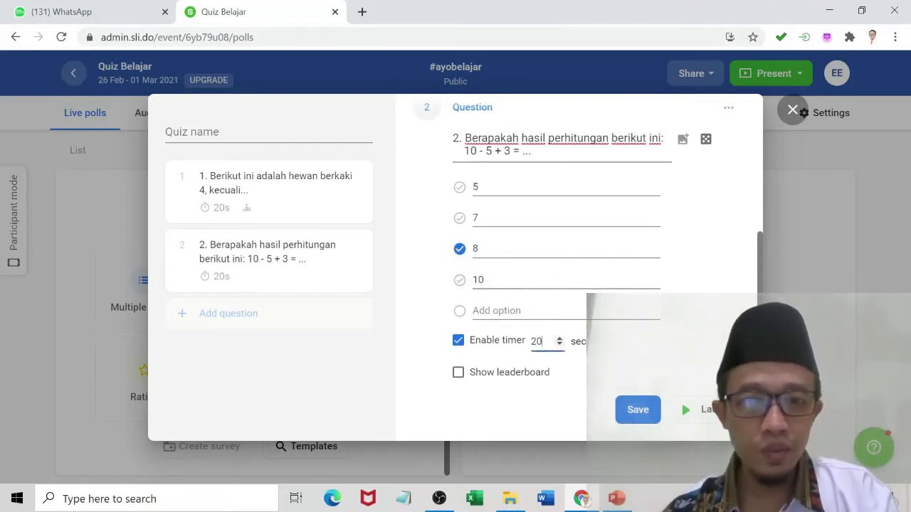
{"action": "type", "text": "30"}
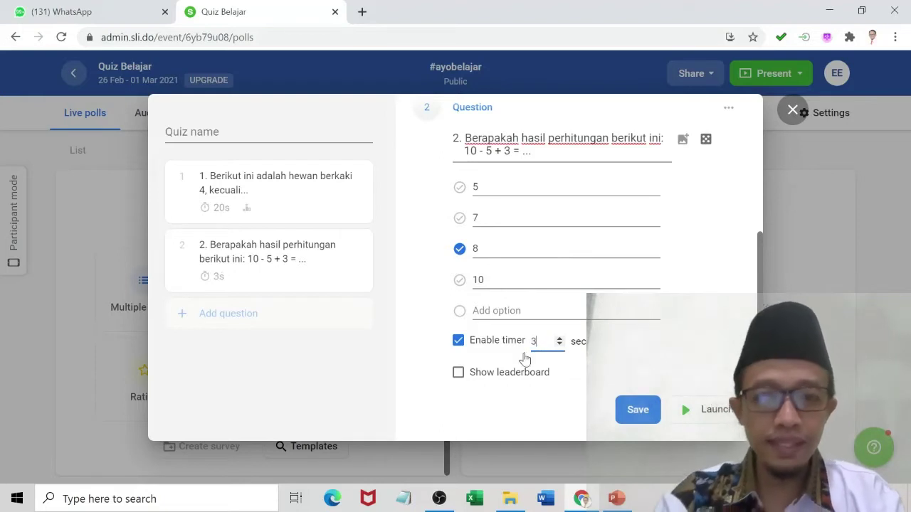
{"action": "left_click", "coordinate": [457, 372]}
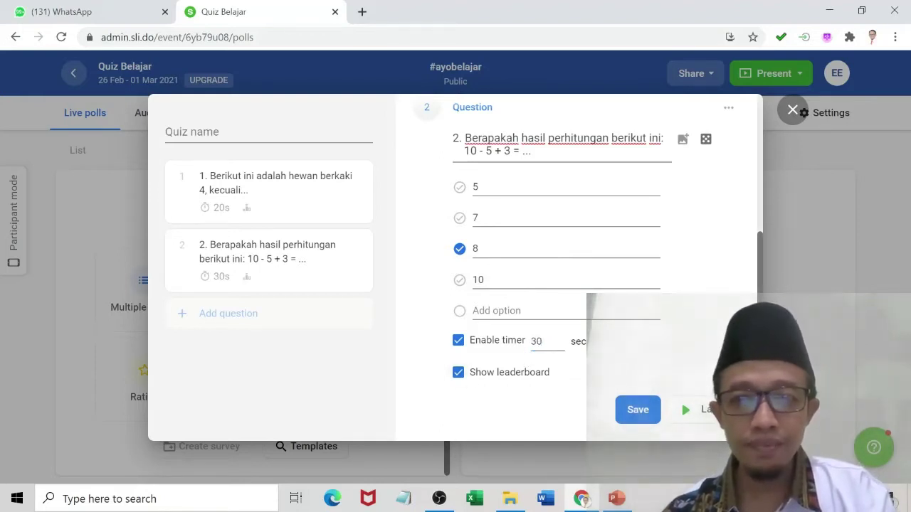
{"action": "scroll", "coordinate": [681, 400], "scroll_direction": "down", "scroll_amount": 1}
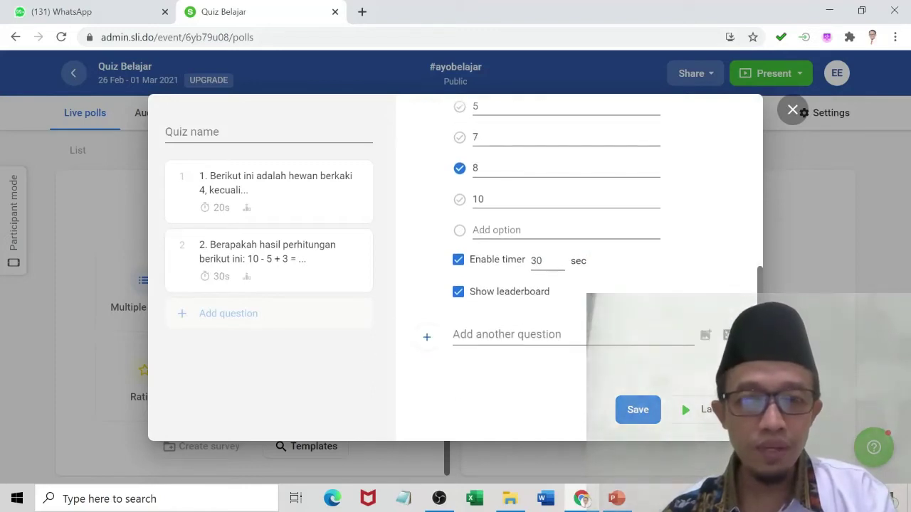
Add question 3 reading '3. Nama presiden Indonesia saat ini adalah...'.
{"action": "left_click", "coordinate": [471, 336]}
{"action": "type", "text": "3."}
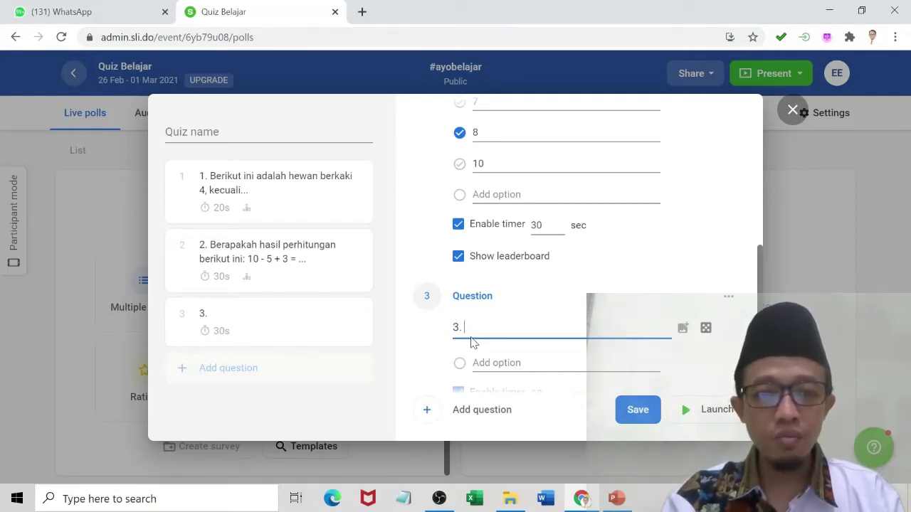
{"action": "type", "text": "Nama presiden Indones"}
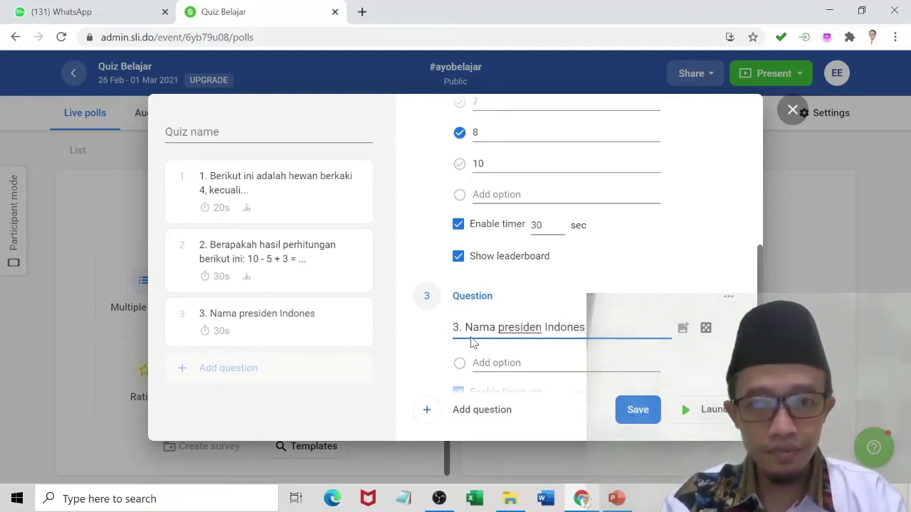
{"action": "type", "text": "ia saat ini adalah"}
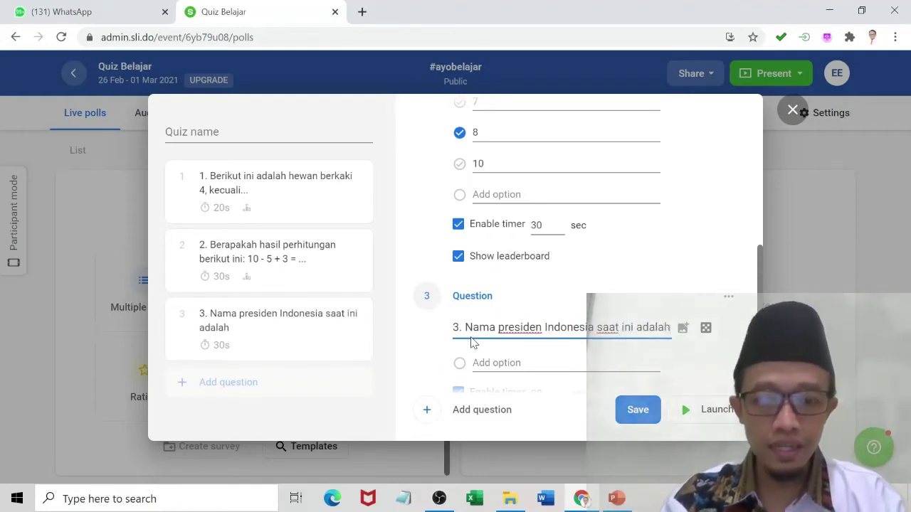
{"action": "type", "text": "..."}
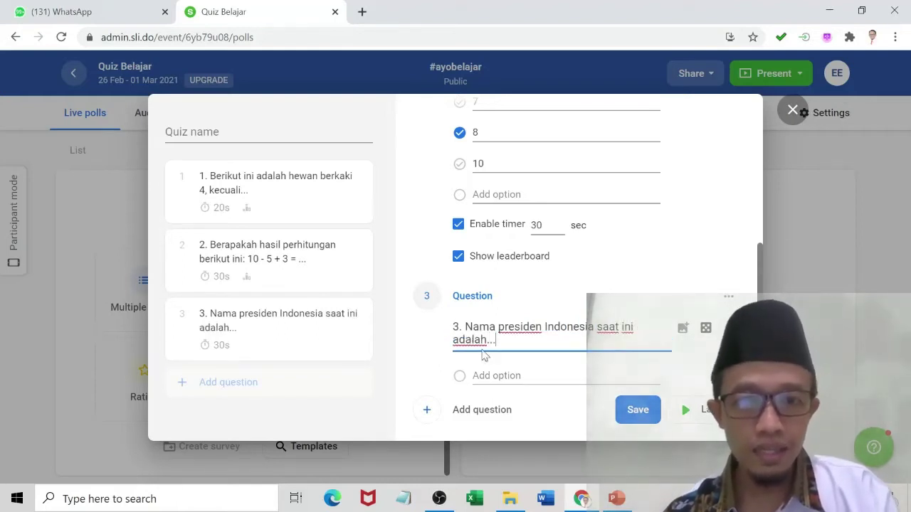
{"action": "scroll", "coordinate": [503, 295], "scroll_direction": "down", "scroll_amount": 1}
{"action": "left_click", "coordinate": [566, 305]}
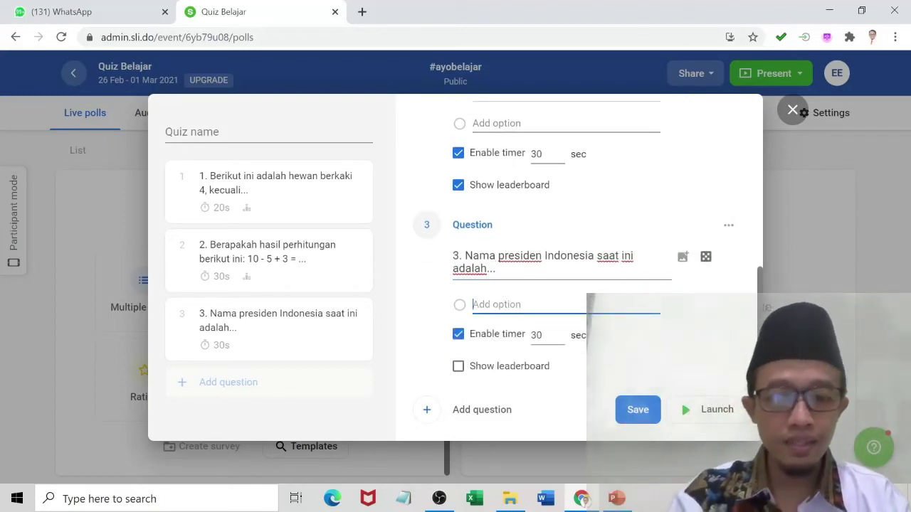
Add answer options Prabowo, Jokowi, Megawati and Gus Dur to question 3.
{"action": "type", "text": "Pro"}
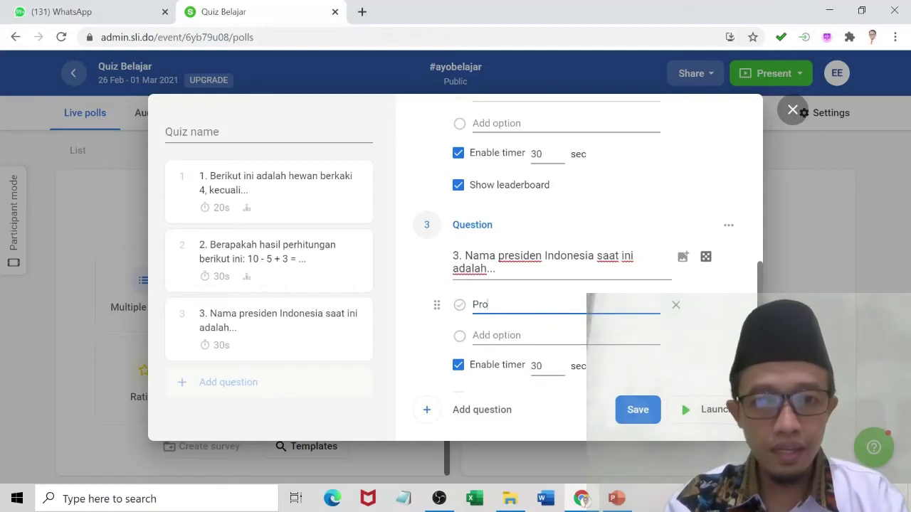
{"action": "key", "text": "BackSpace"}
{"action": "type", "text": "abowo"}
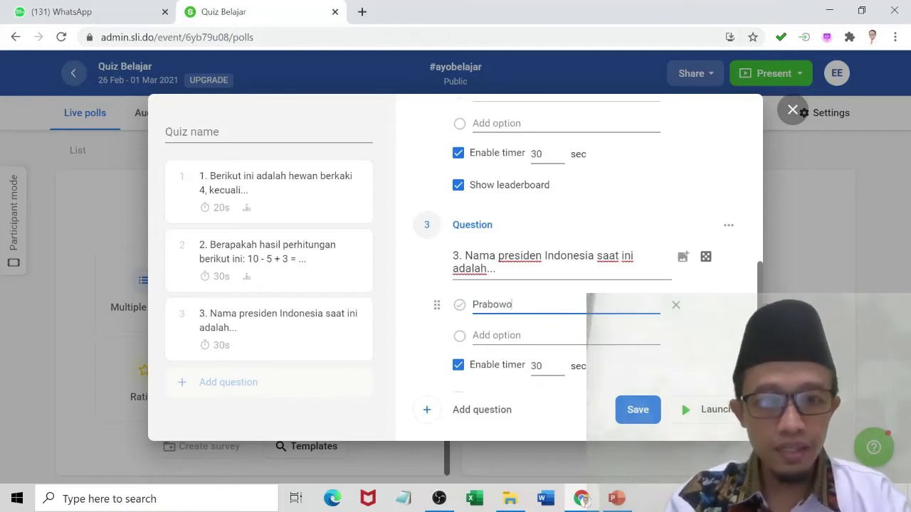
{"action": "left_click", "coordinate": [495, 335]}
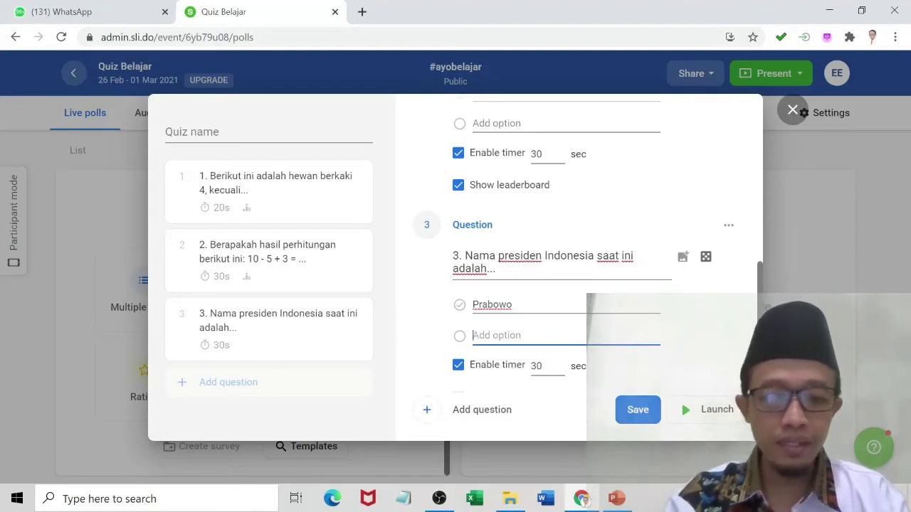
{"action": "type", "text": "J"}
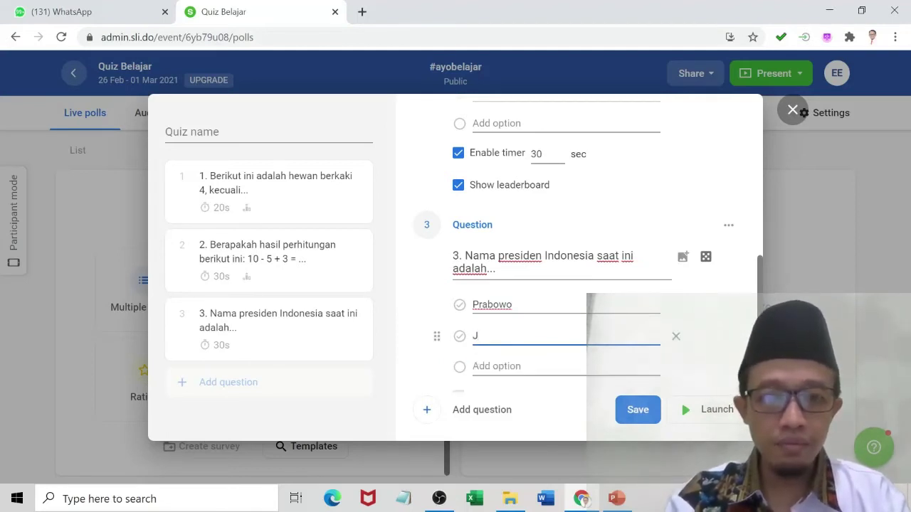
{"action": "type", "text": "okowi"}
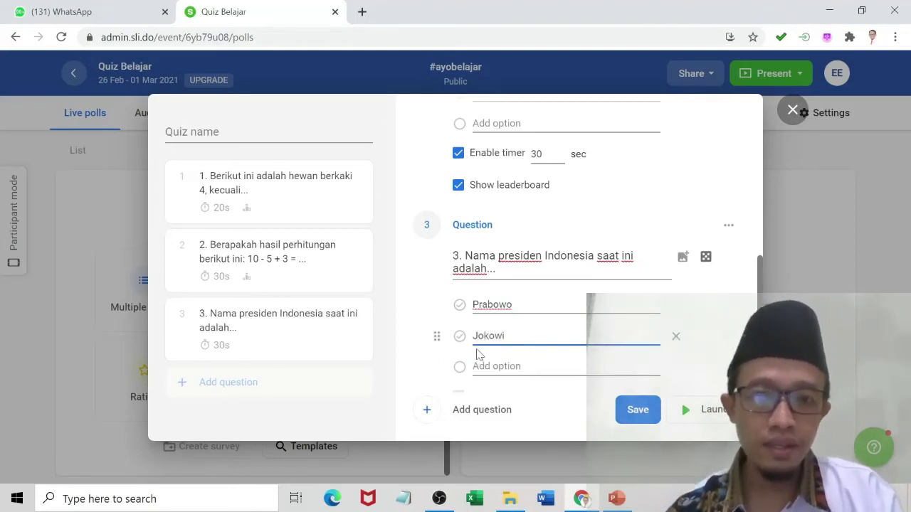
{"action": "left_click", "coordinate": [495, 366]}
{"action": "type", "text": "Me"}
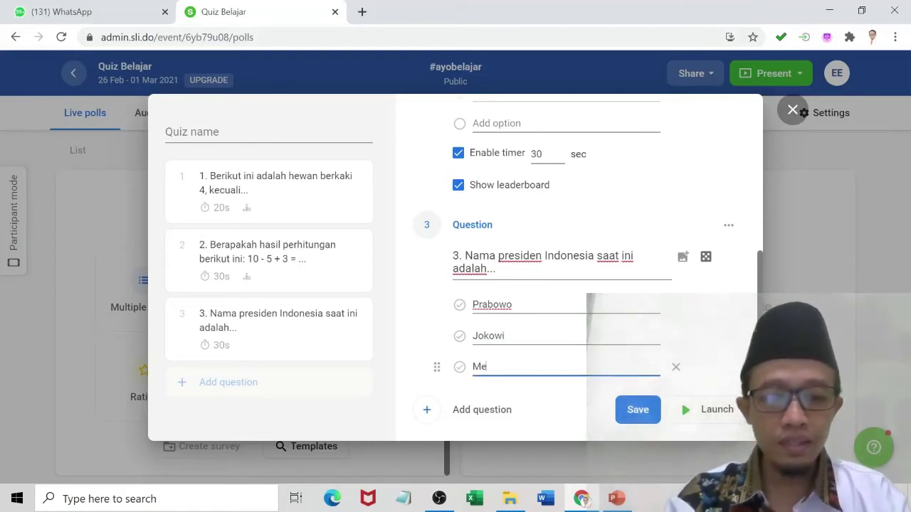
{"action": "type", "text": "gawati"}
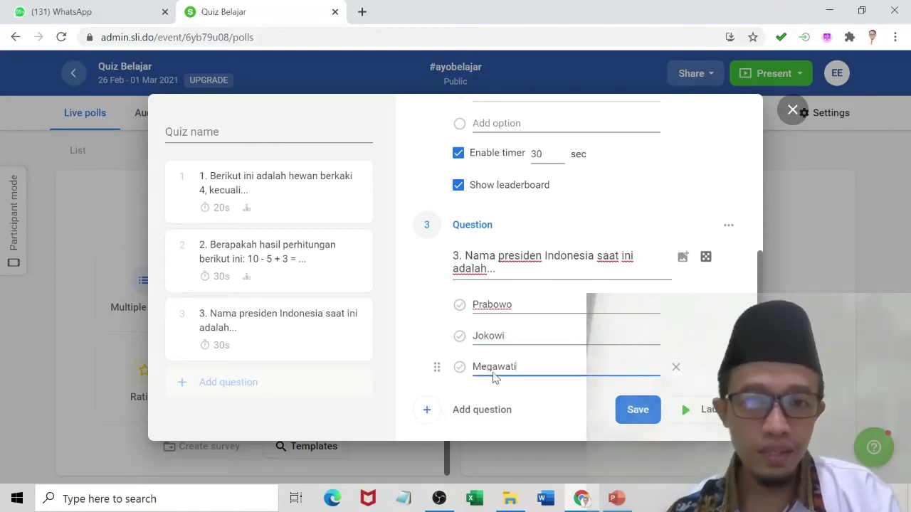
{"action": "scroll", "coordinate": [494, 376], "scroll_direction": "down", "scroll_amount": 1}
{"action": "left_click", "coordinate": [495, 326]}
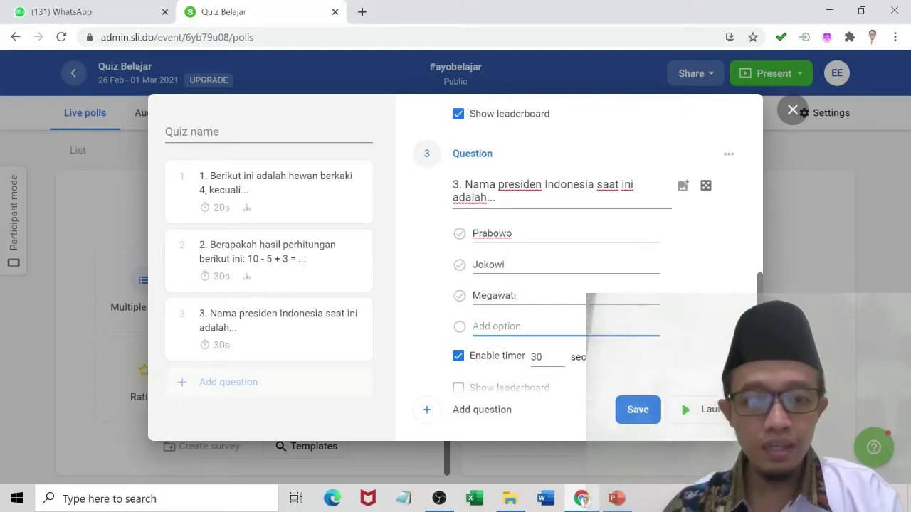
{"action": "type", "text": "Gu"}
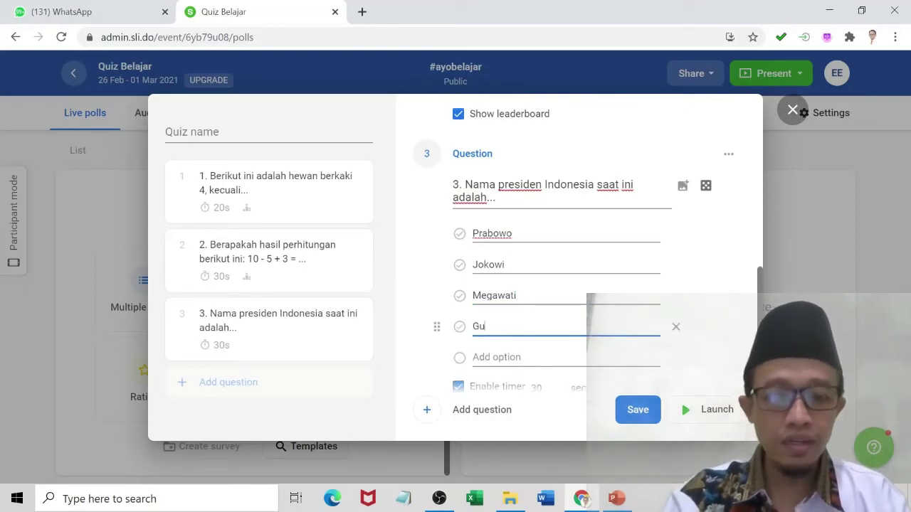
{"action": "type", "text": "s Dur"}
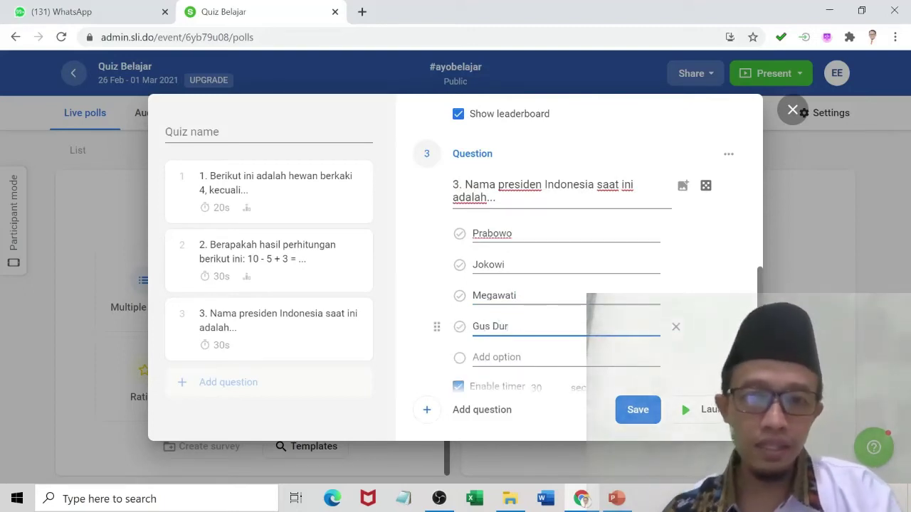
Mark Jokowi correct, set a 20-second timer and enable the leaderboard.
{"action": "left_click", "coordinate": [460, 265]}
{"action": "scroll", "coordinate": [502, 375], "scroll_direction": "down", "scroll_amount": 2}
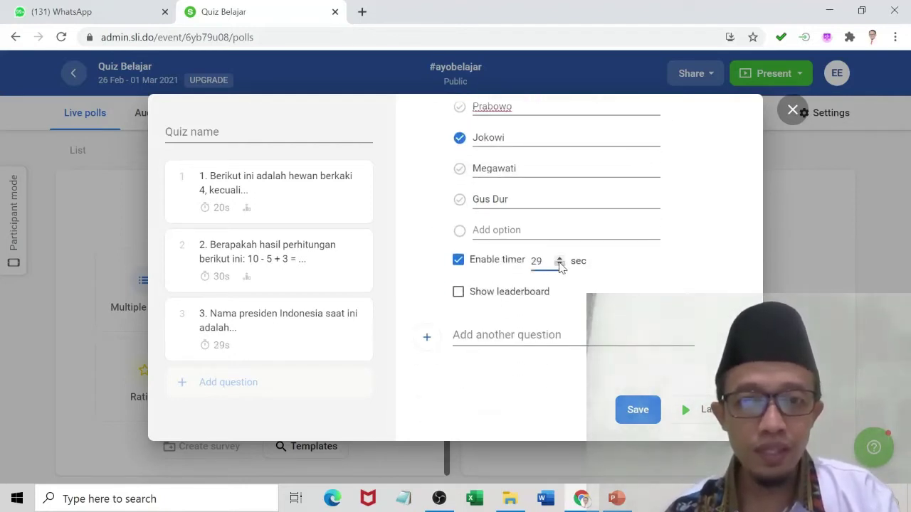
{"action": "double_click", "coordinate": [535, 261]}
{"action": "type", "text": "20"}
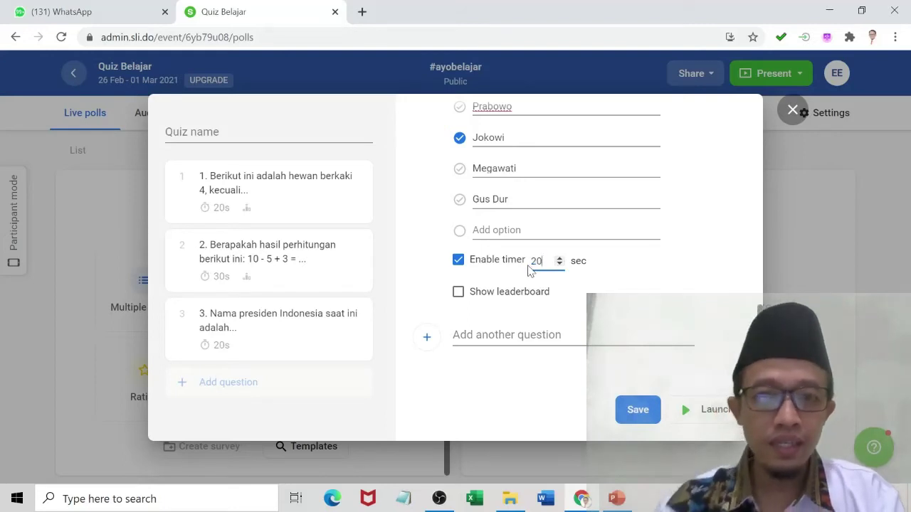
{"action": "left_click", "coordinate": [458, 292]}
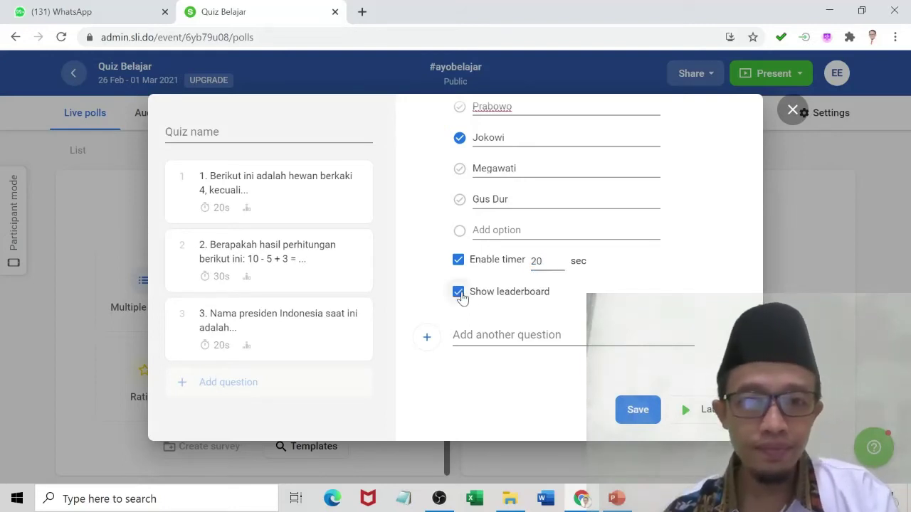
{"action": "scroll", "coordinate": [470, 307], "scroll_direction": "down", "scroll_amount": 3}
{"action": "scroll", "coordinate": [469, 308], "scroll_direction": "up", "scroll_amount": 1}
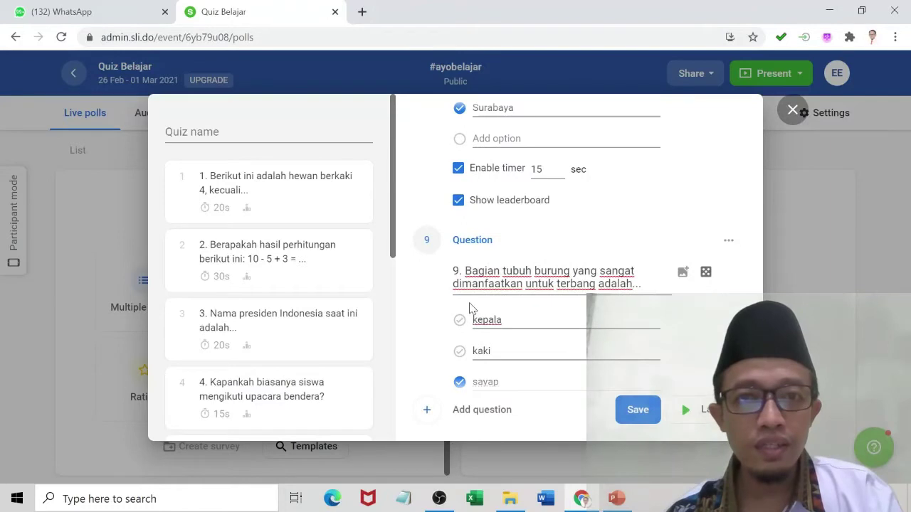
{"action": "scroll", "coordinate": [470, 308], "scroll_direction": "up", "scroll_amount": 2}
{"action": "scroll", "coordinate": [471, 313], "scroll_direction": "down", "scroll_amount": 5}
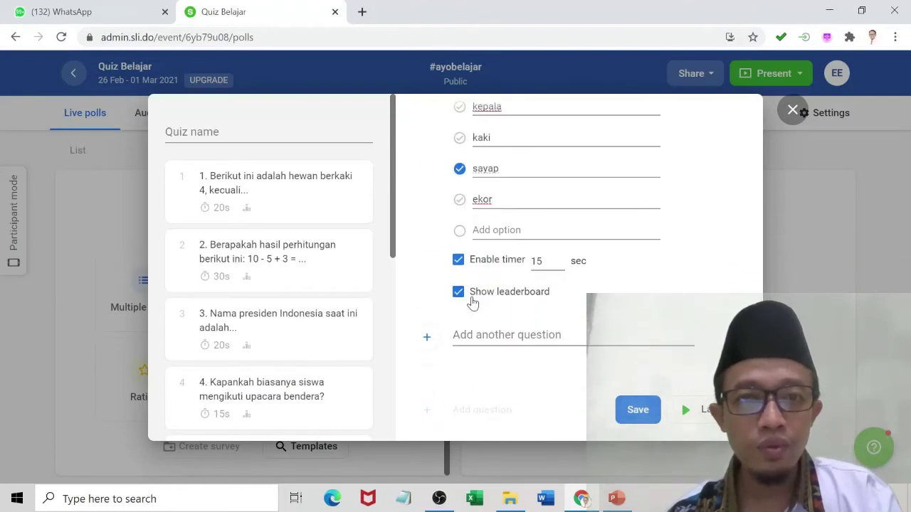
{"action": "left_click", "coordinate": [469, 334]}
Write question 10 about Budi's 12 apples, 5 given to Rino: 'Berapakah apelnya Budi sekarang?'.
{"action": "type", "text": "1"}
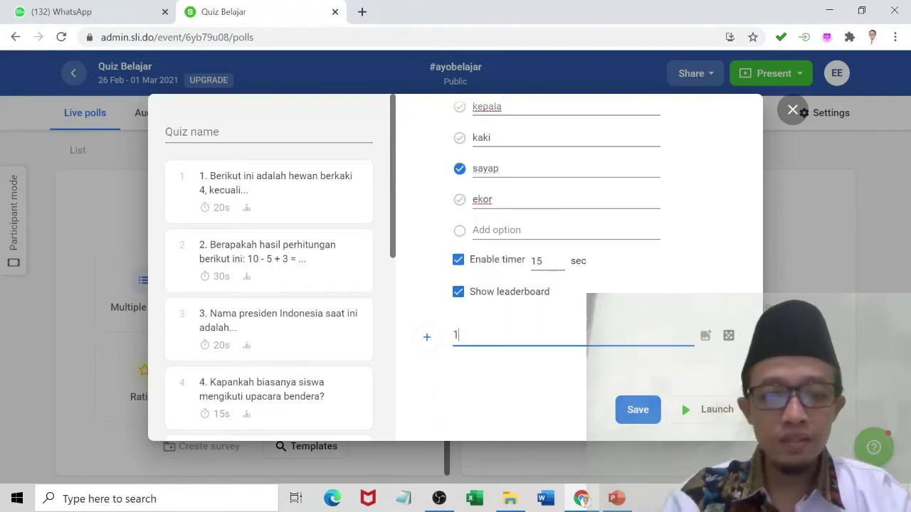
{"action": "type", "text": "0."}
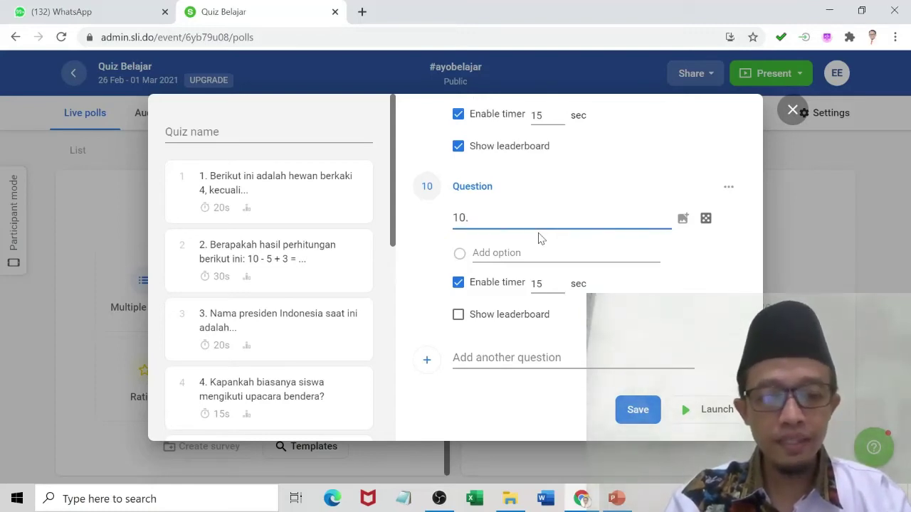
{"action": "type", "text": "memiliki b"}
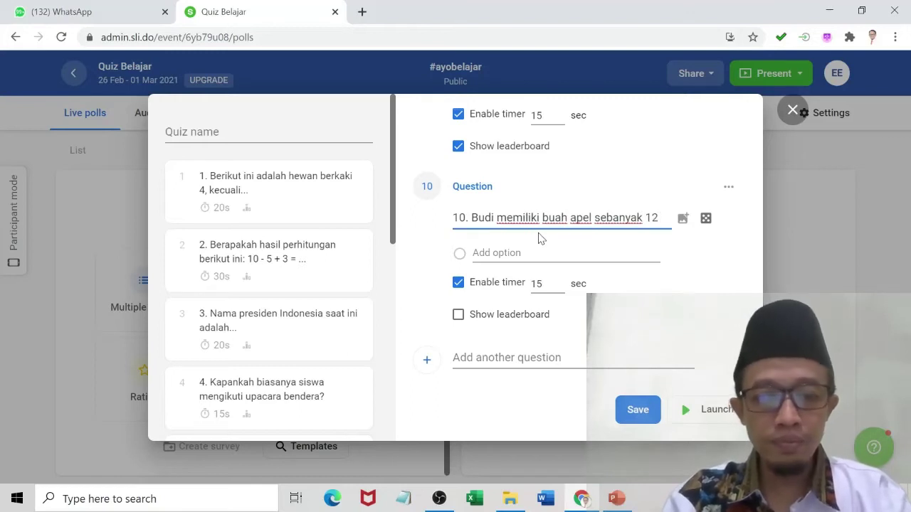
{"action": "type", "text": "uah"}
{"action": "key", "text": "BackSpace"}
{"action": "key", "text": "BackSpace"}
{"action": "key", "text": "BackSpace"}
{"action": "key", "text": "BackSpace"}
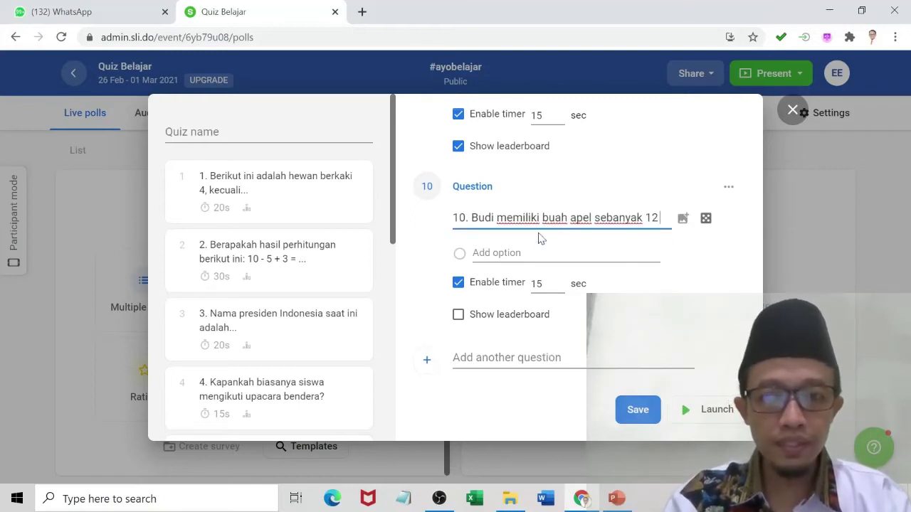
{"action": "type", "text": "bij"}
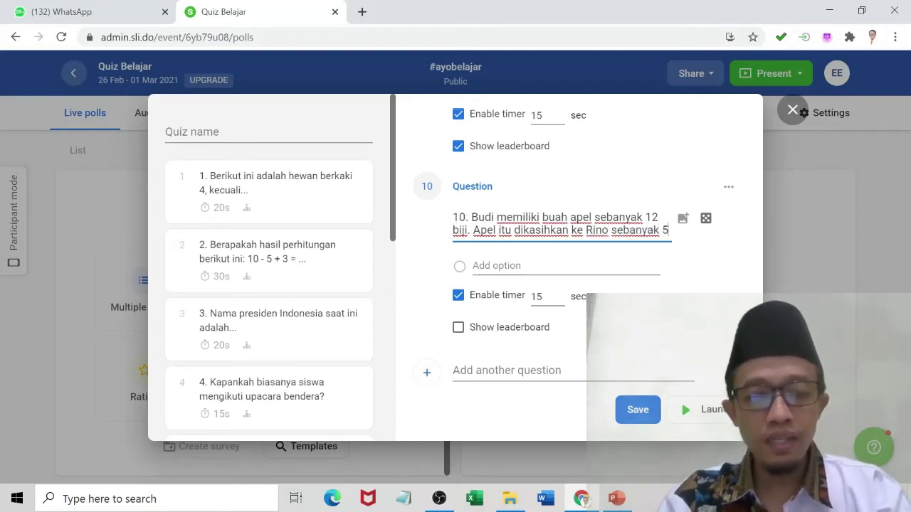
{"action": "type", "text": "ape"}
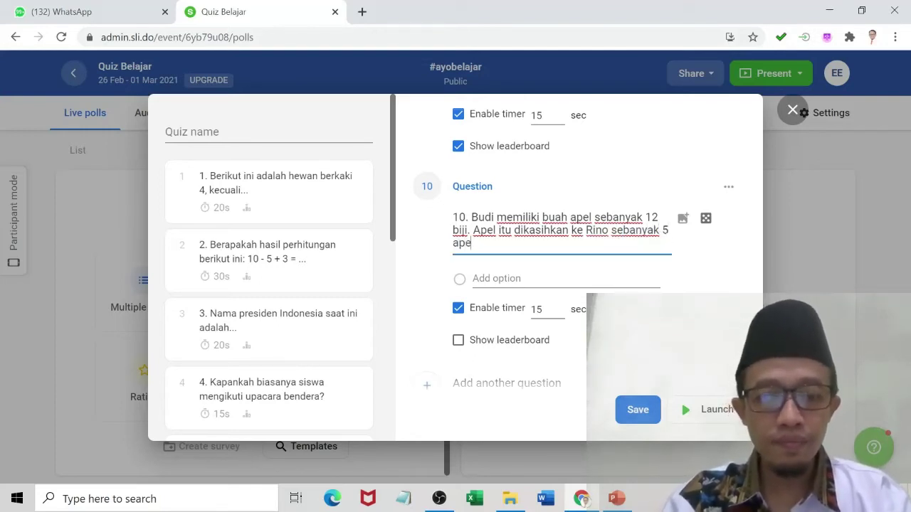
{"action": "type", "text": "l. Bera"}
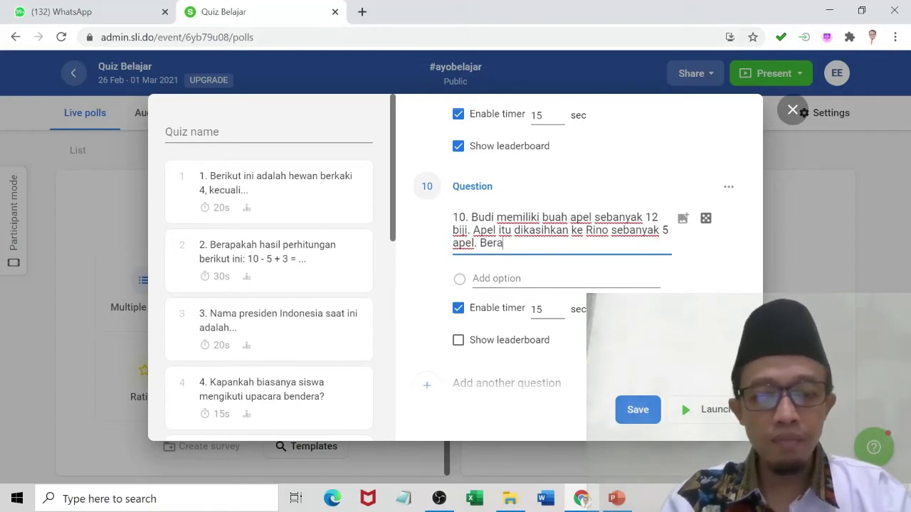
{"action": "type", "text": "pakah apl"}
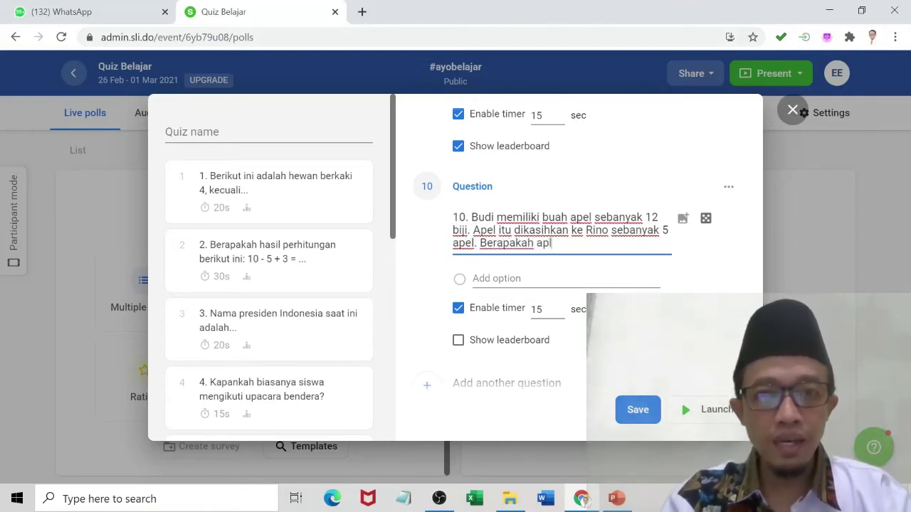
{"action": "key", "text": "BackSpace"}
{"action": "type", "text": "elnya "}
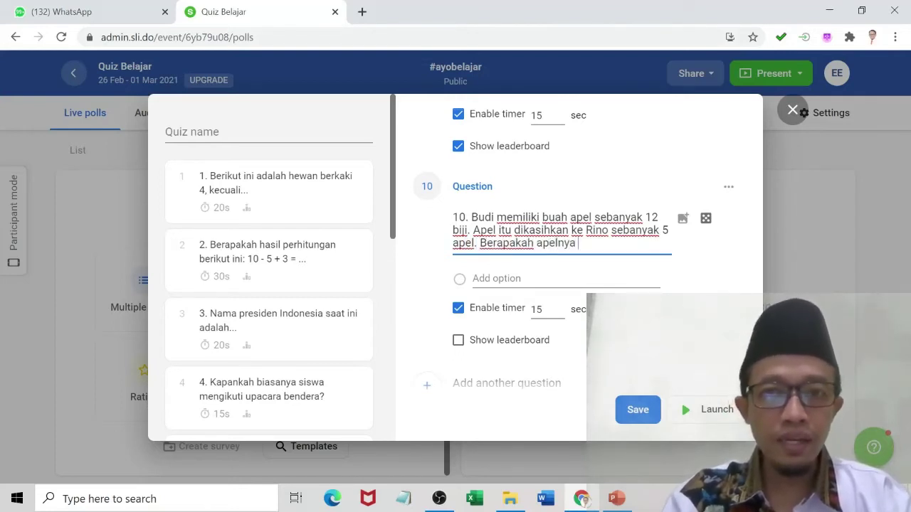
{"action": "type", "text": "Budi sekaran"}
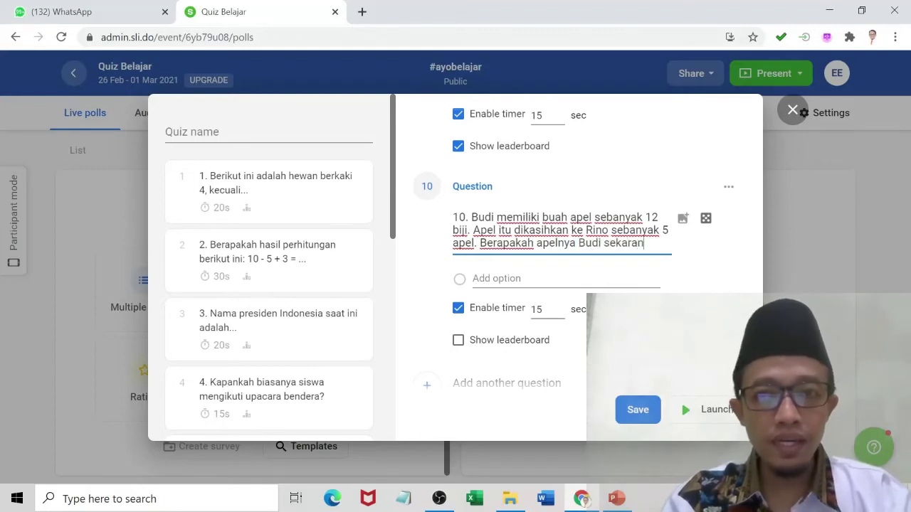
{"action": "type", "text": "g?"}
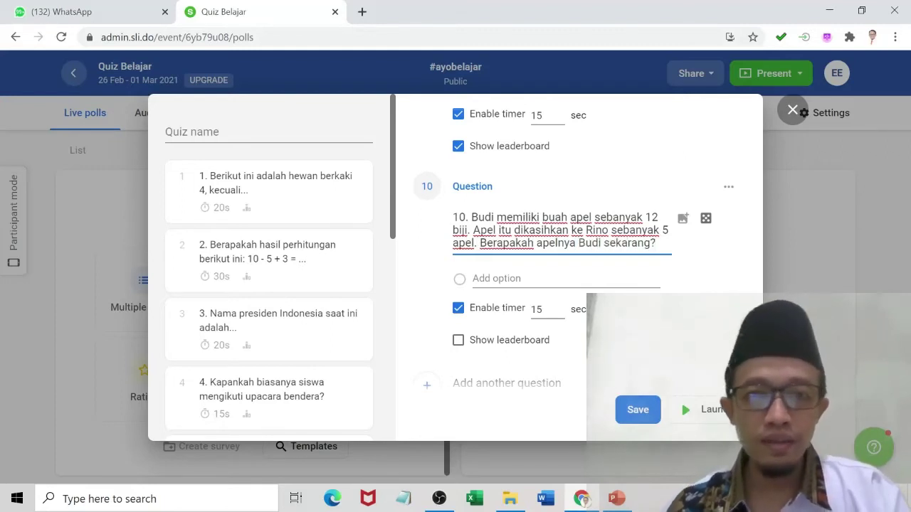
{"action": "left_click", "coordinate": [496, 278]}
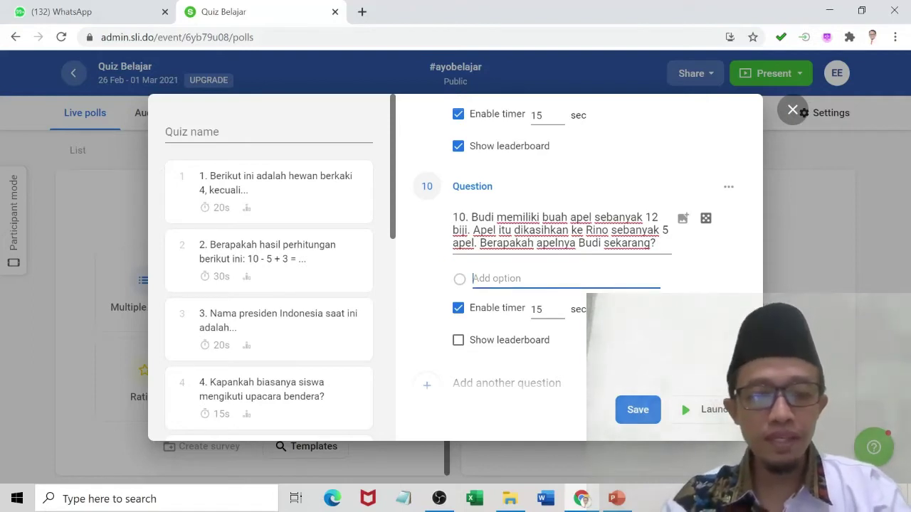
Enter answer options 5, 6, 7 and 8 and mark 7 as the correct answer.
{"action": "type", "text": "5"}
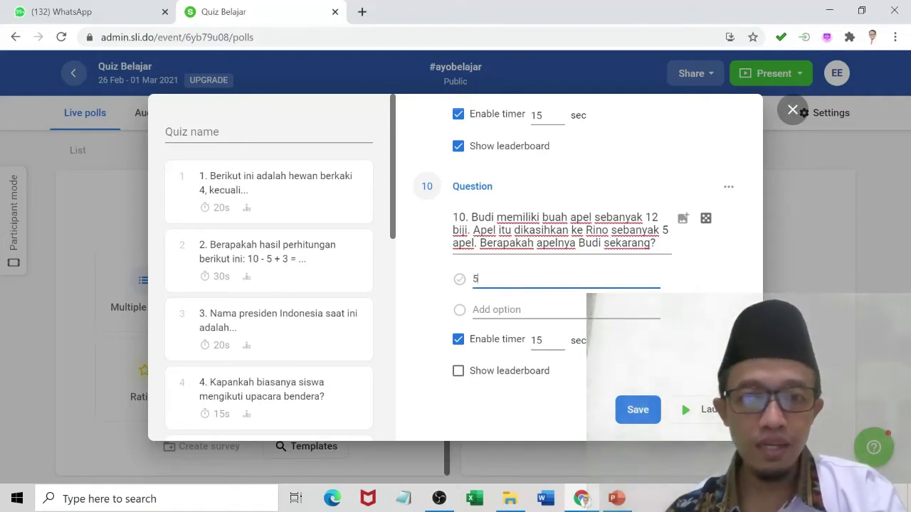
{"action": "key", "text": "Return"}
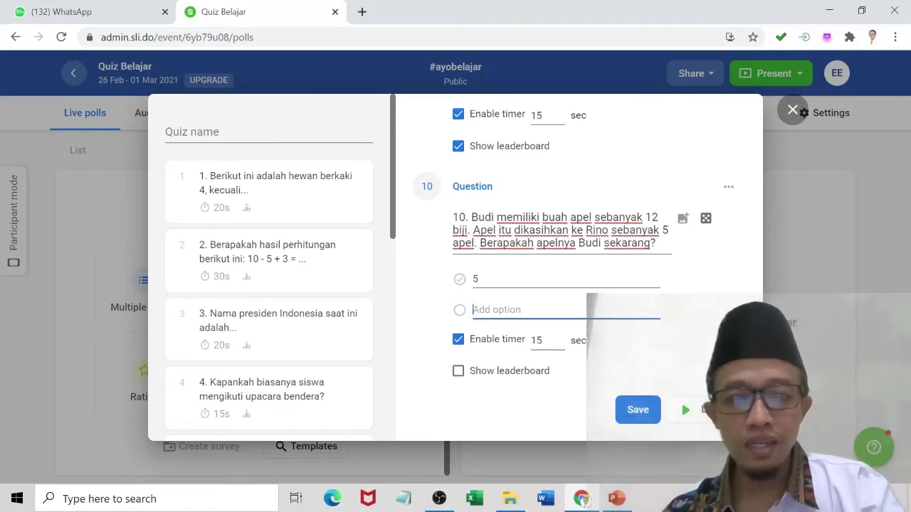
{"action": "type", "text": "6"}
{"action": "key", "text": "Return"}
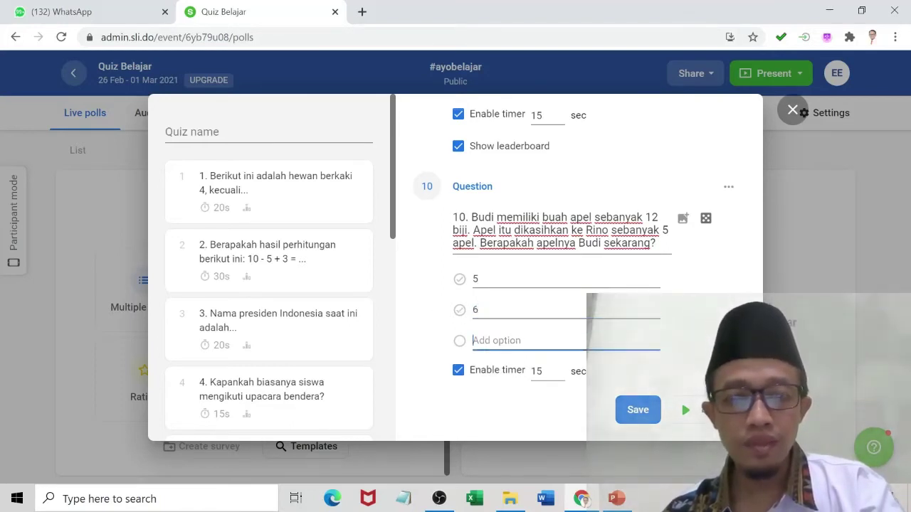
{"action": "type", "text": "7"}
{"action": "key", "text": "Return"}
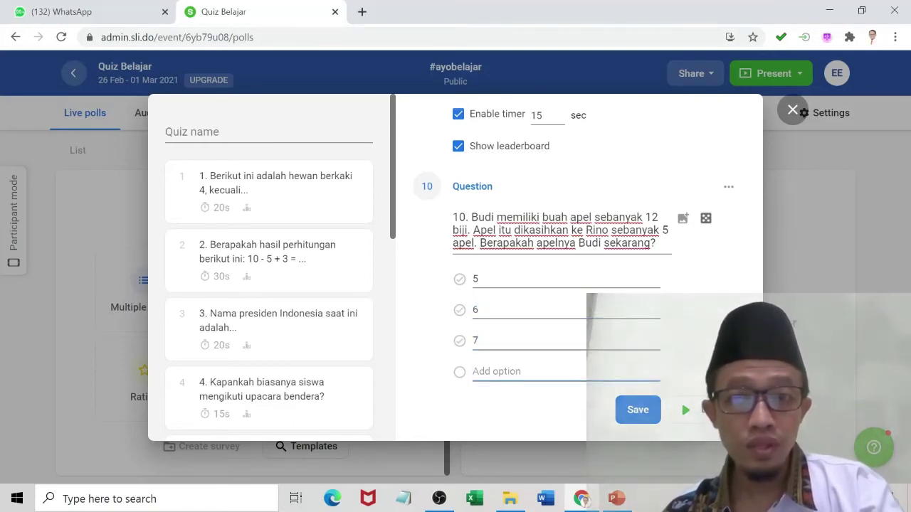
{"action": "type", "text": "8"}
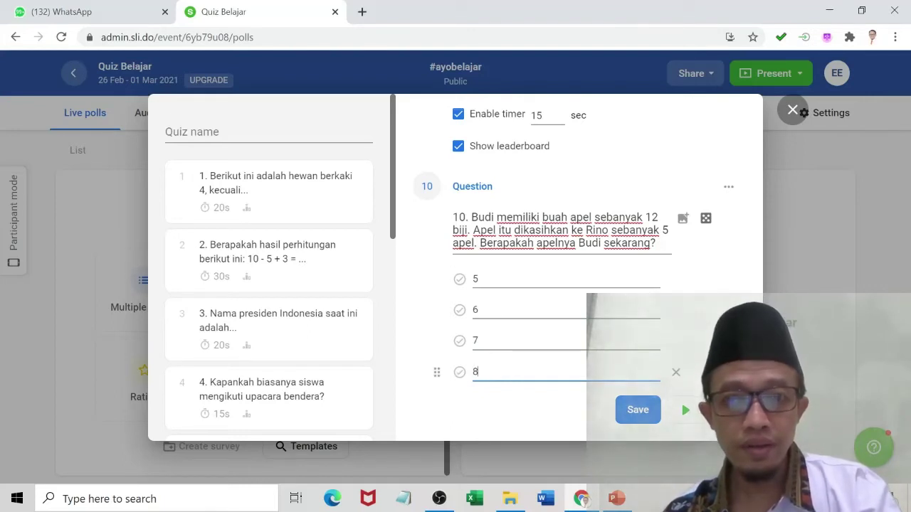
{"action": "left_click", "coordinate": [459, 341]}
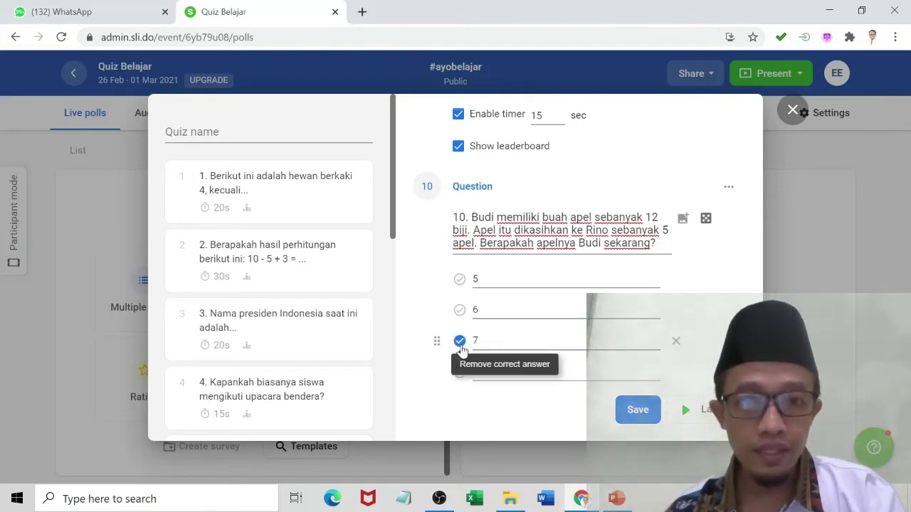
Set a 30-second timer for question 10 and enable Show leaderboard.
{"action": "scroll", "coordinate": [524, 226], "scroll_direction": "up", "scroll_amount": 2}
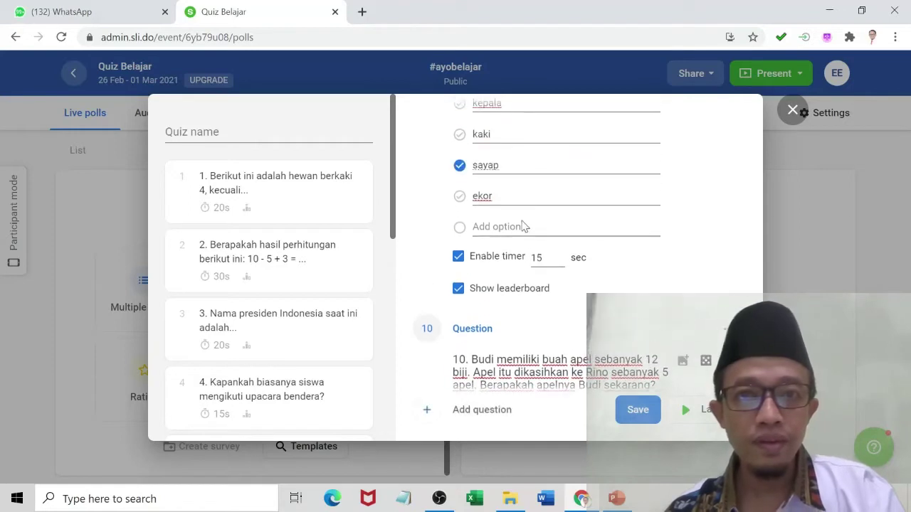
{"action": "scroll", "coordinate": [524, 226], "scroll_direction": "down", "scroll_amount": 1}
{"action": "scroll", "coordinate": [525, 226], "scroll_direction": "down", "scroll_amount": 2}
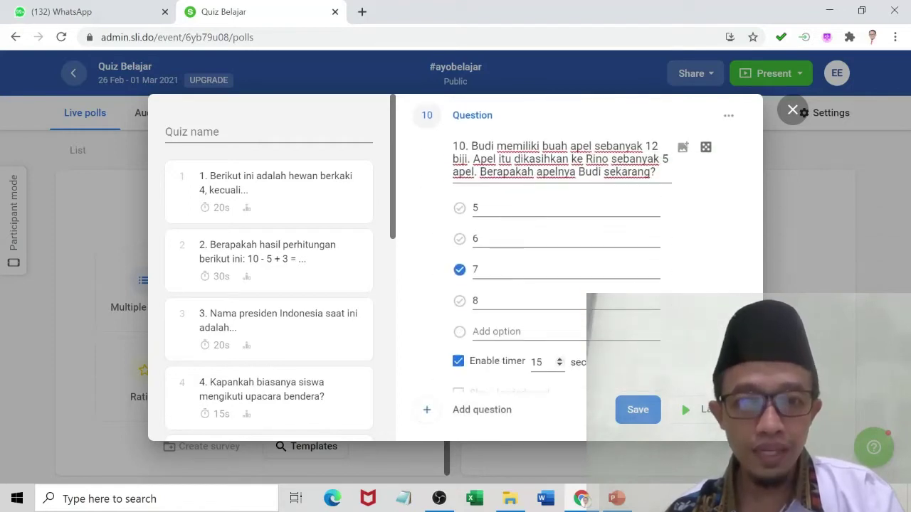
{"action": "double_click", "coordinate": [537, 362]}
{"action": "type", "text": "30"}
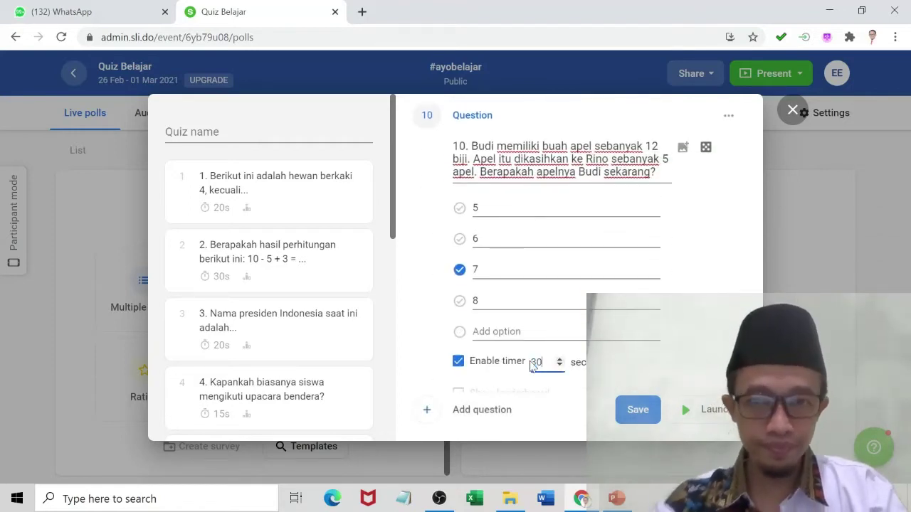
{"action": "scroll", "coordinate": [529, 372], "scroll_direction": "down", "scroll_amount": 2}
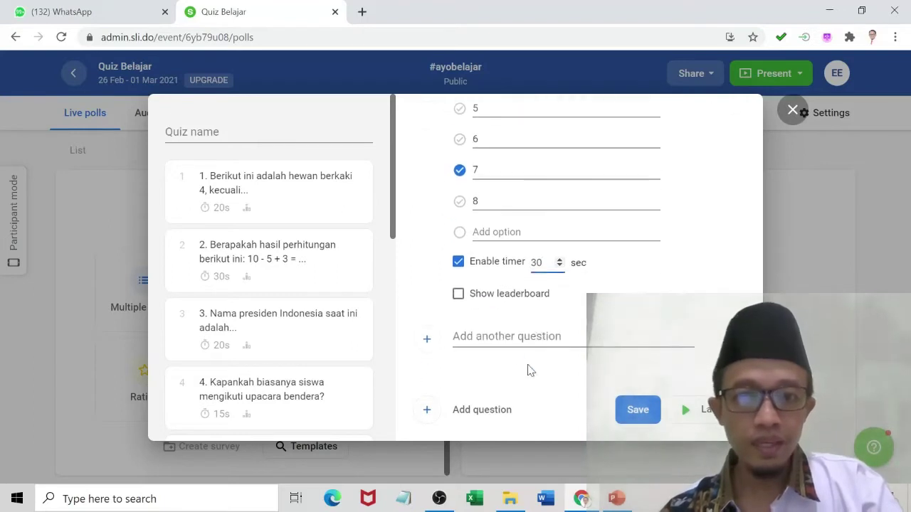
{"action": "left_click", "coordinate": [458, 293]}
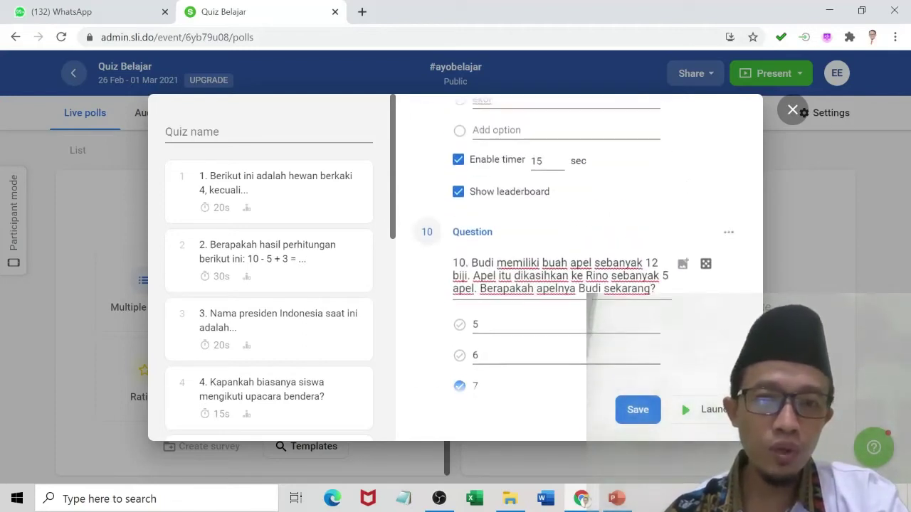
{"action": "scroll", "coordinate": [531, 334], "scroll_direction": "up", "scroll_amount": 3}
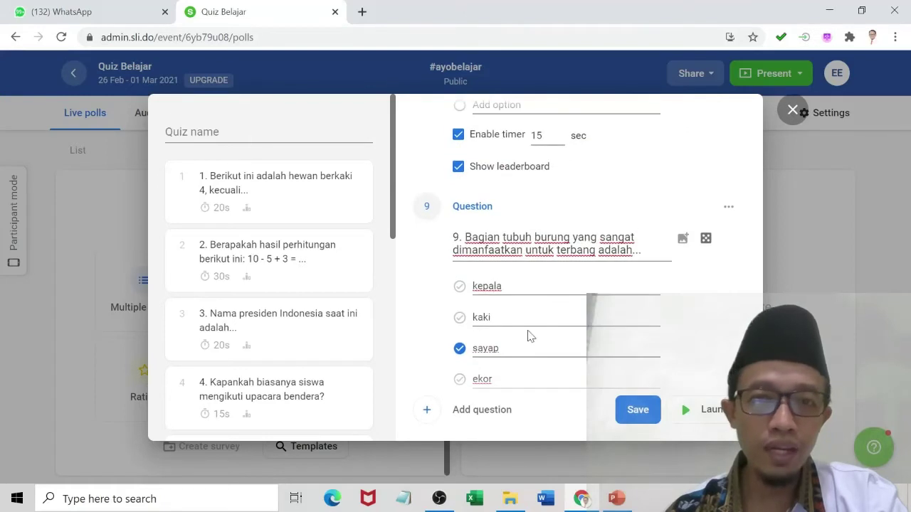
{"action": "scroll", "coordinate": [530, 330], "scroll_direction": "up", "scroll_amount": 5}
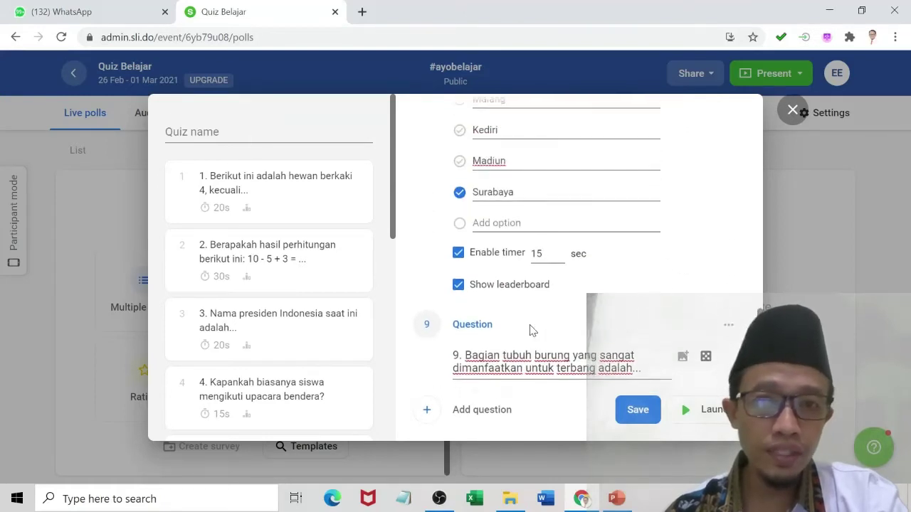
{"action": "scroll", "coordinate": [530, 329], "scroll_direction": "up", "scroll_amount": 6}
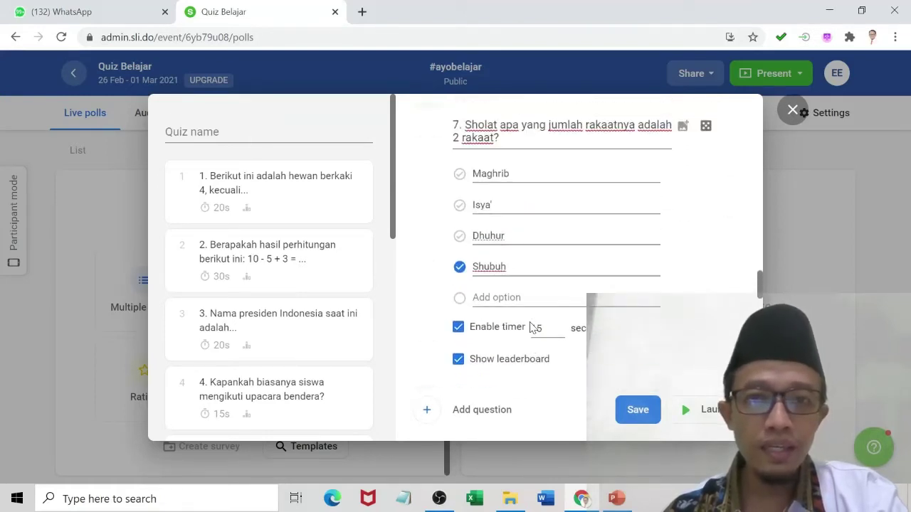
{"action": "scroll", "coordinate": [530, 325], "scroll_direction": "up", "scroll_amount": 6}
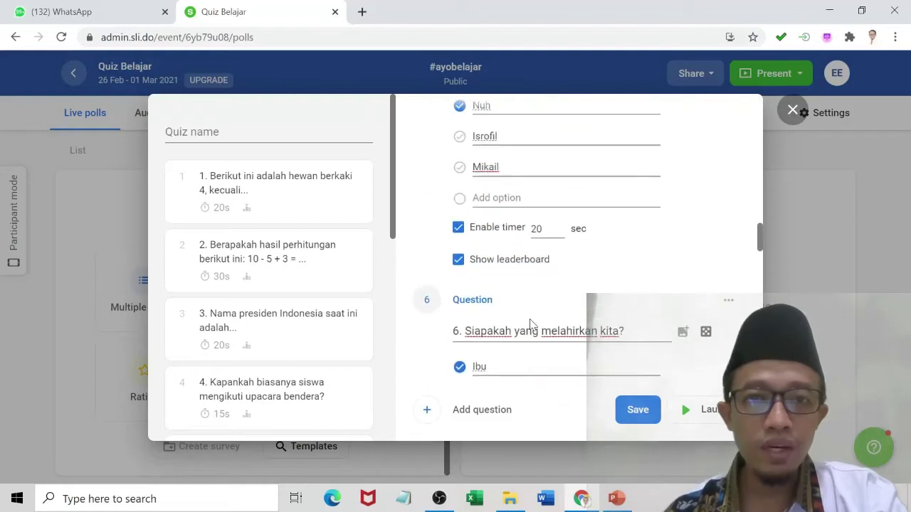
{"action": "scroll", "coordinate": [530, 323], "scroll_direction": "up", "scroll_amount": 6}
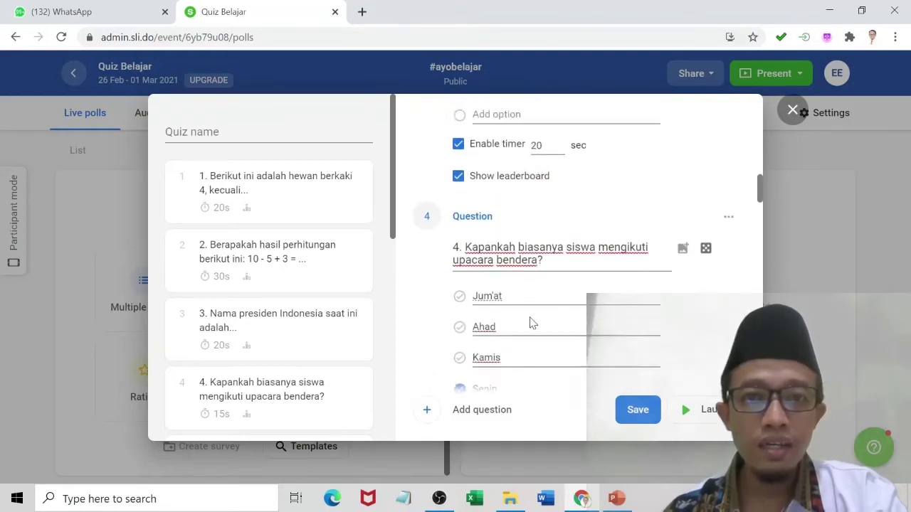
{"action": "scroll", "coordinate": [530, 324], "scroll_direction": "up", "scroll_amount": 6}
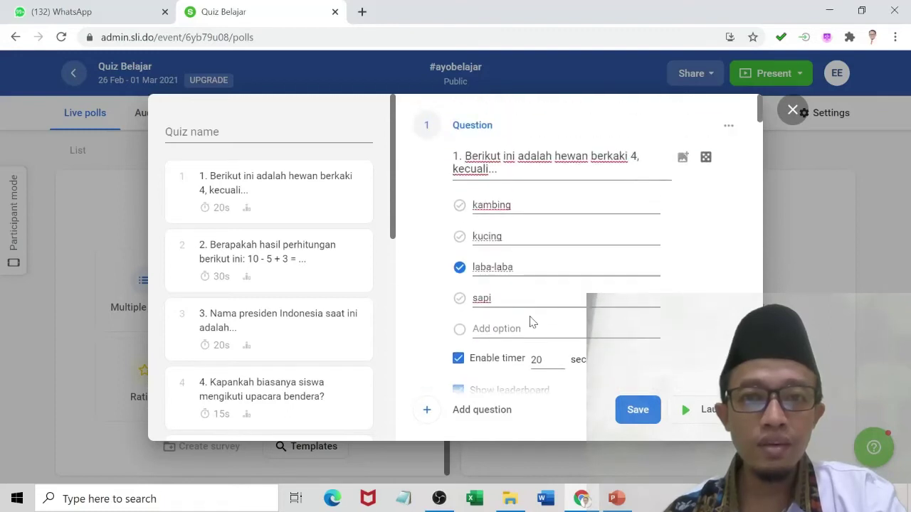
{"action": "scroll", "coordinate": [530, 323], "scroll_direction": "down", "scroll_amount": 4}
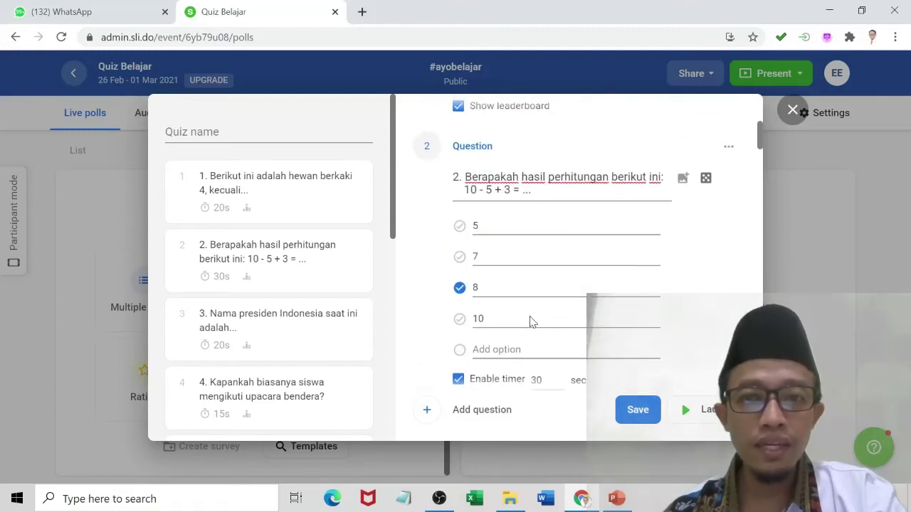
Save the 10-item quiz and copy the Quiz Belajar participant link via Share.
{"action": "left_click", "coordinate": [631, 413]}
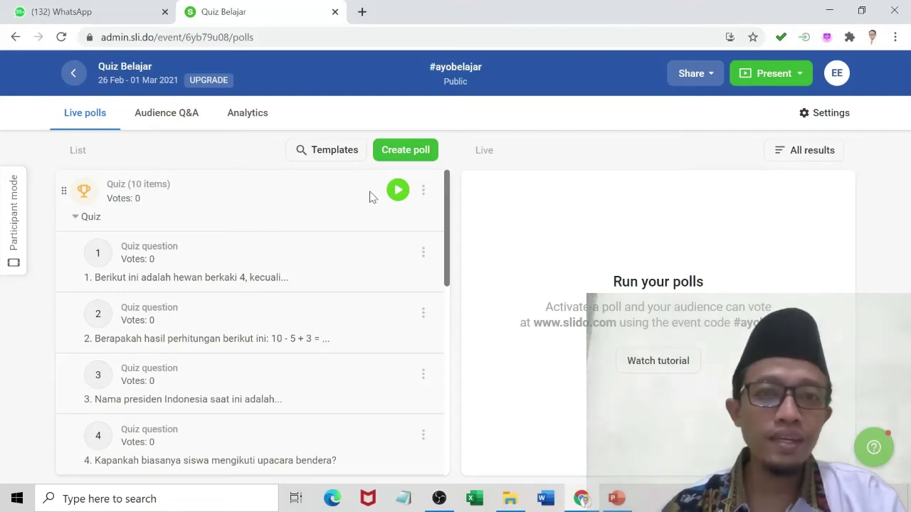
{"action": "left_click", "coordinate": [689, 74]}
{"action": "left_click", "coordinate": [689, 74]}
{"action": "left_click", "coordinate": [680, 74]}
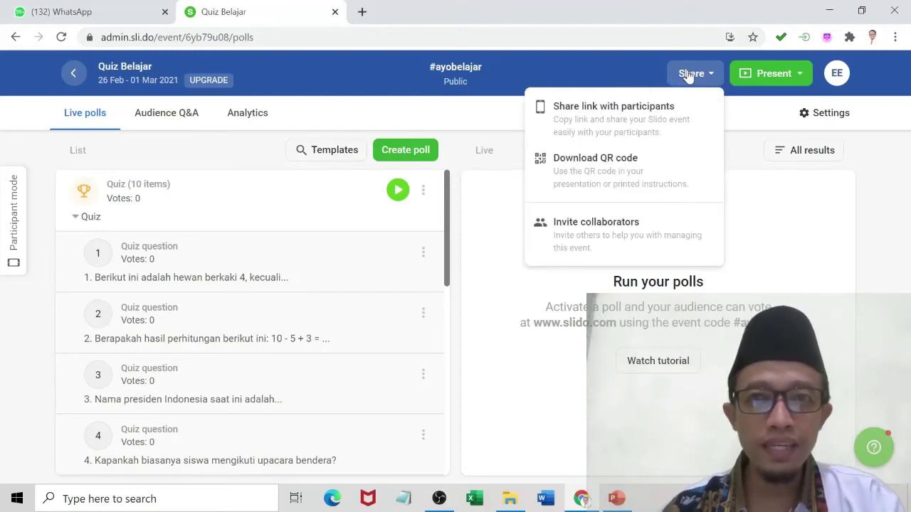
{"action": "left_click", "coordinate": [657, 113]}
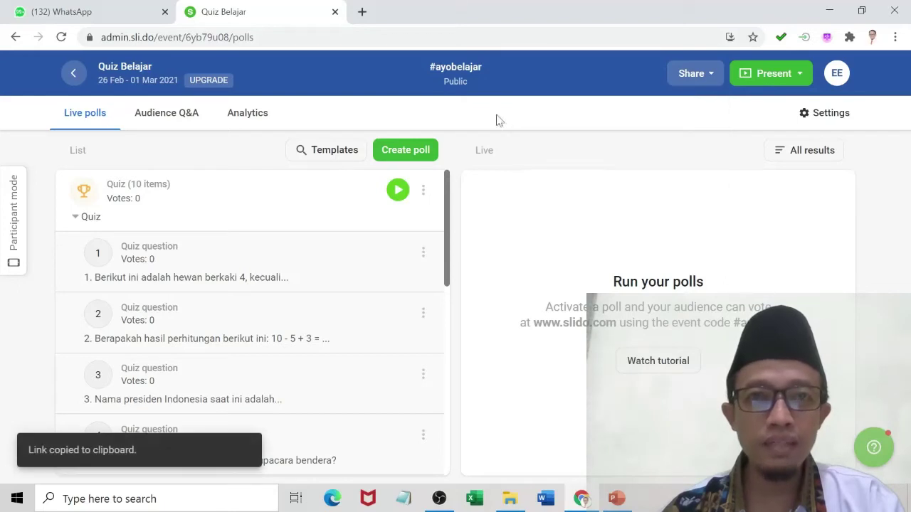
Open the U-Learning Al Uswah site in a new tab and log in.
{"action": "left_click", "coordinate": [362, 13]}
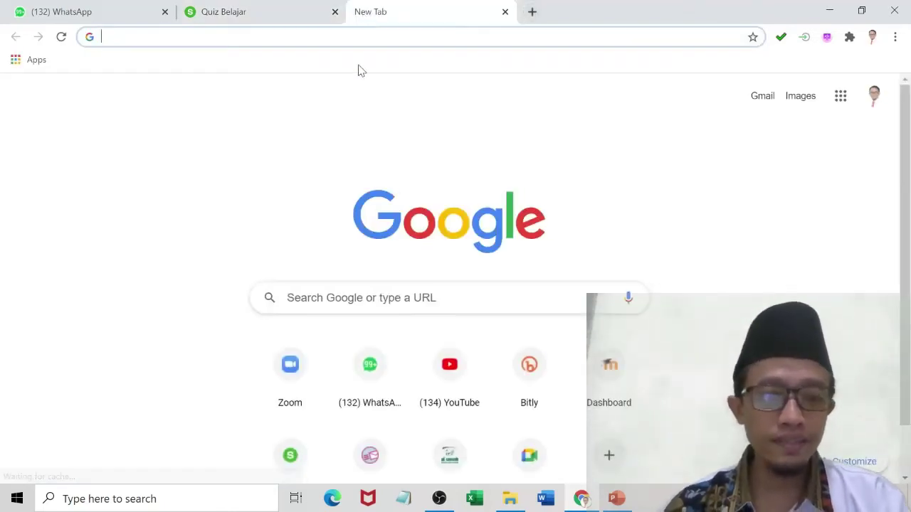
{"action": "type", "text": "u"}
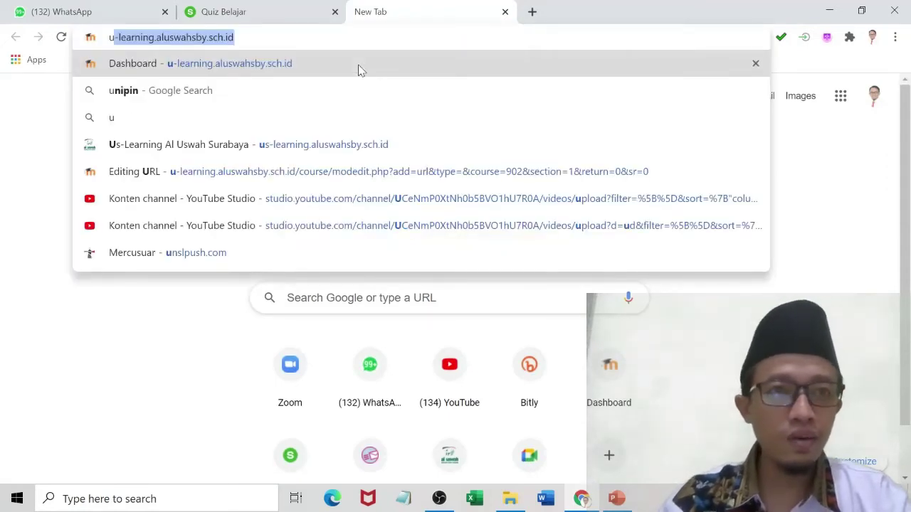
{"action": "left_click", "coordinate": [360, 70]}
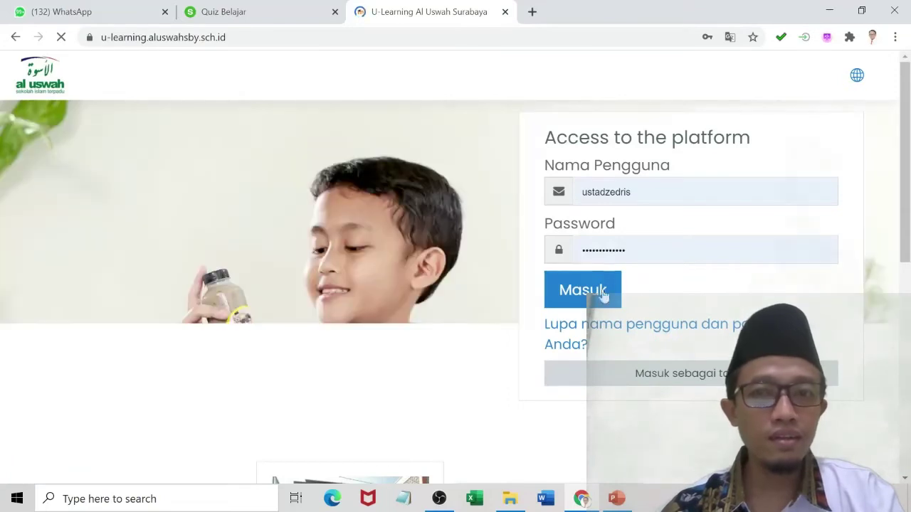
{"action": "left_click", "coordinate": [604, 300]}
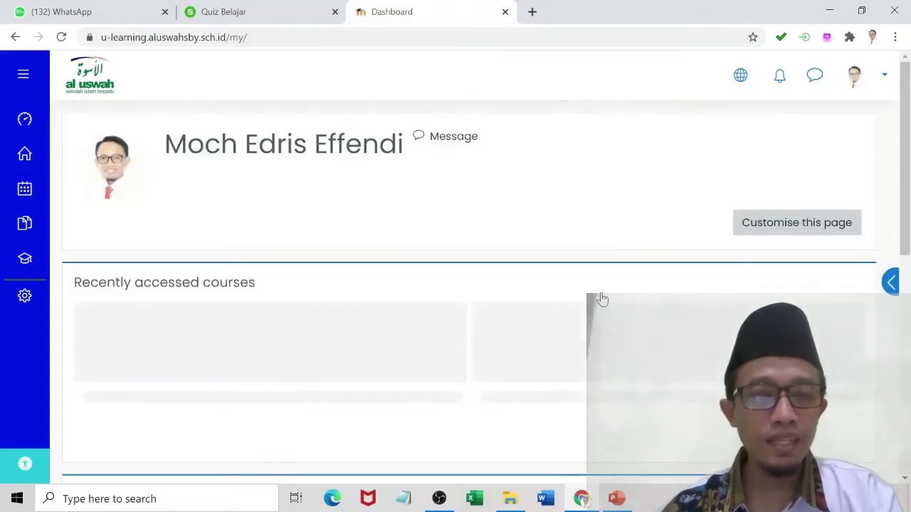
Navigate from Site home through SDIT Al Uswah to the UKG II - SDIT course.
{"action": "left_click", "coordinate": [24, 161]}
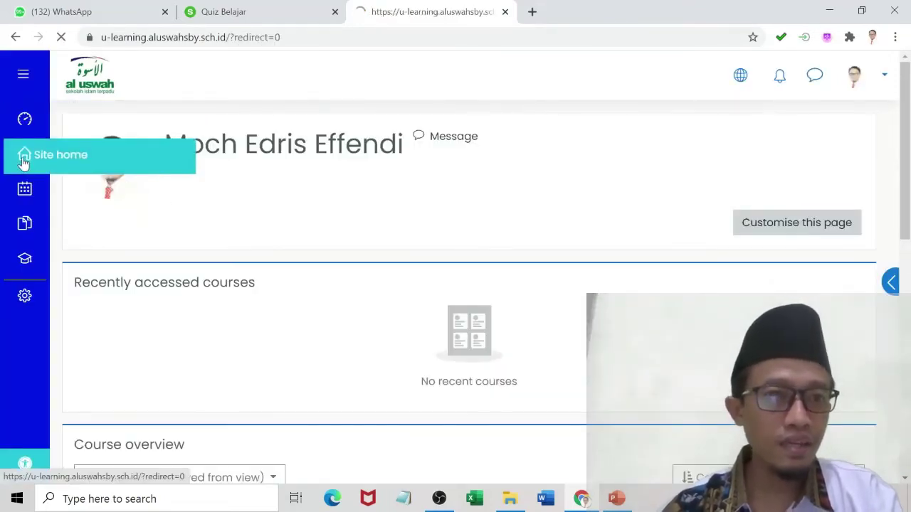
{"action": "scroll", "coordinate": [223, 313], "scroll_direction": "down", "scroll_amount": 3}
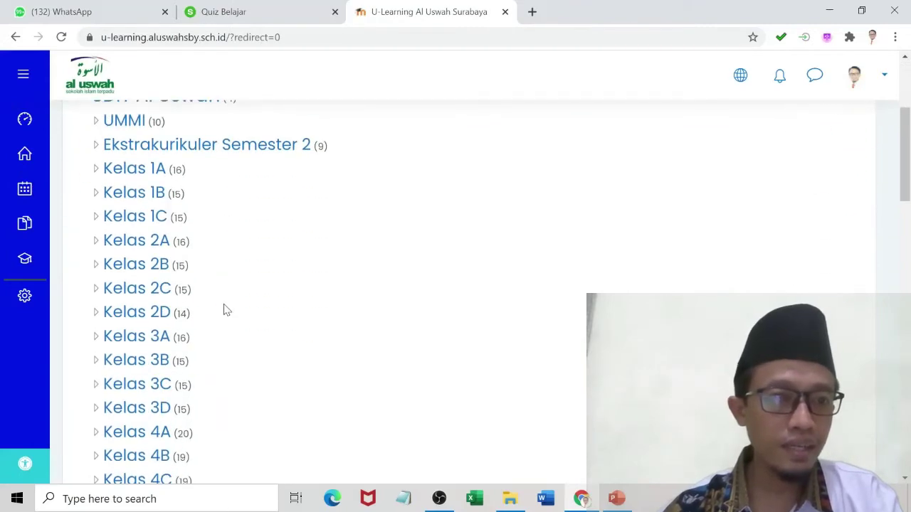
{"action": "scroll", "coordinate": [182, 257], "scroll_direction": "up", "scroll_amount": 2}
{"action": "left_click", "coordinate": [171, 238]}
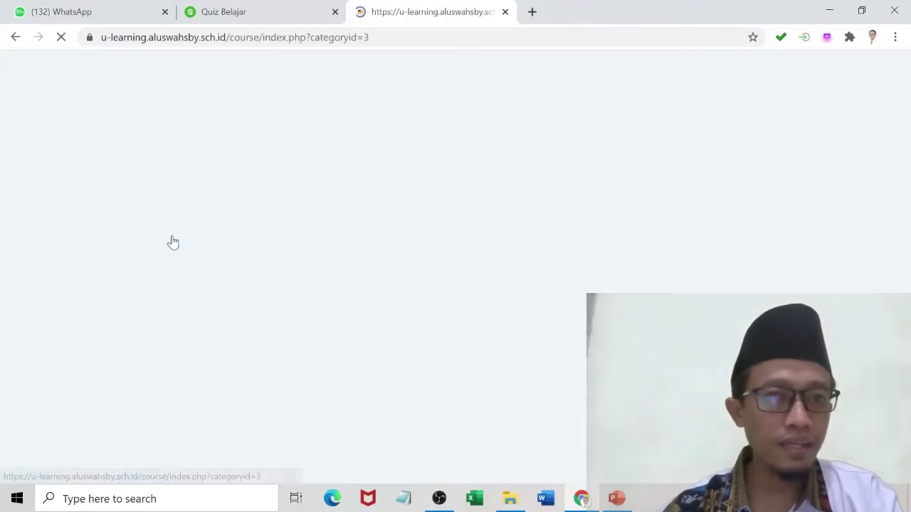
{"action": "scroll", "coordinate": [179, 250], "scroll_direction": "down", "scroll_amount": 10}
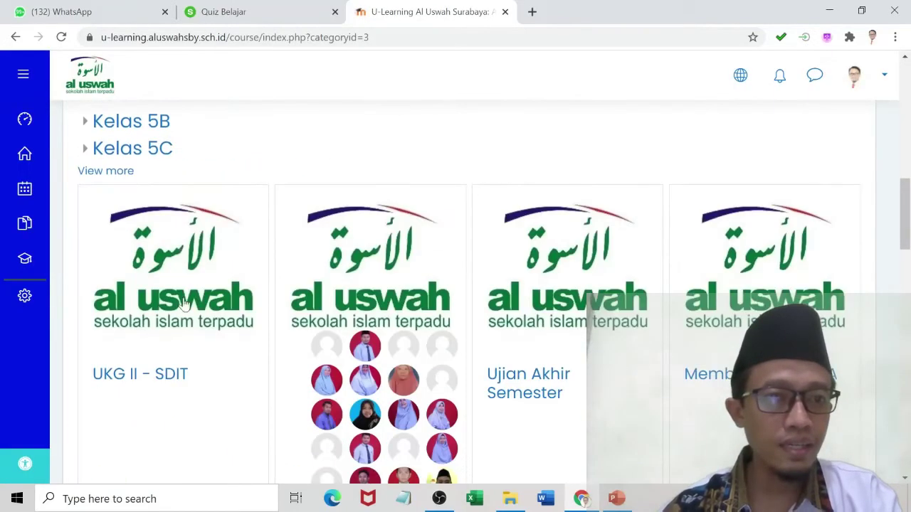
{"action": "left_click", "coordinate": [162, 376]}
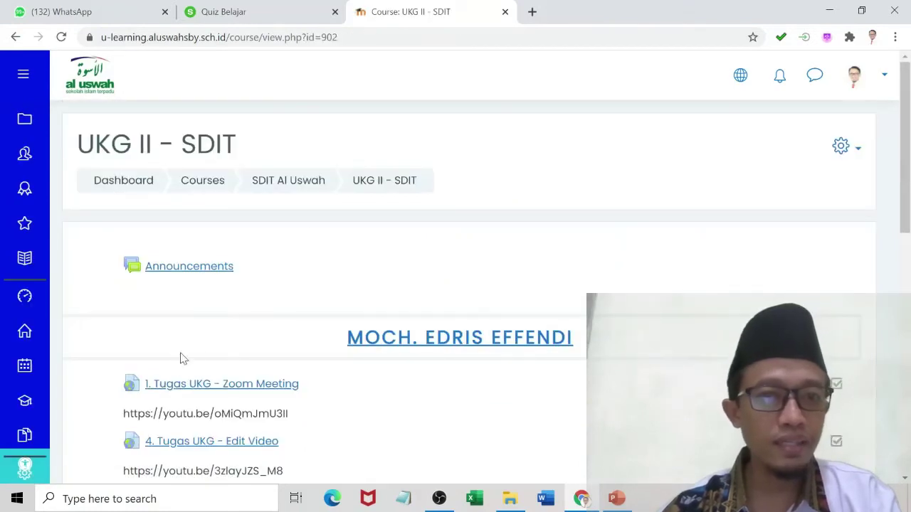
{"action": "scroll", "coordinate": [368, 352], "scroll_direction": "down", "scroll_amount": 2}
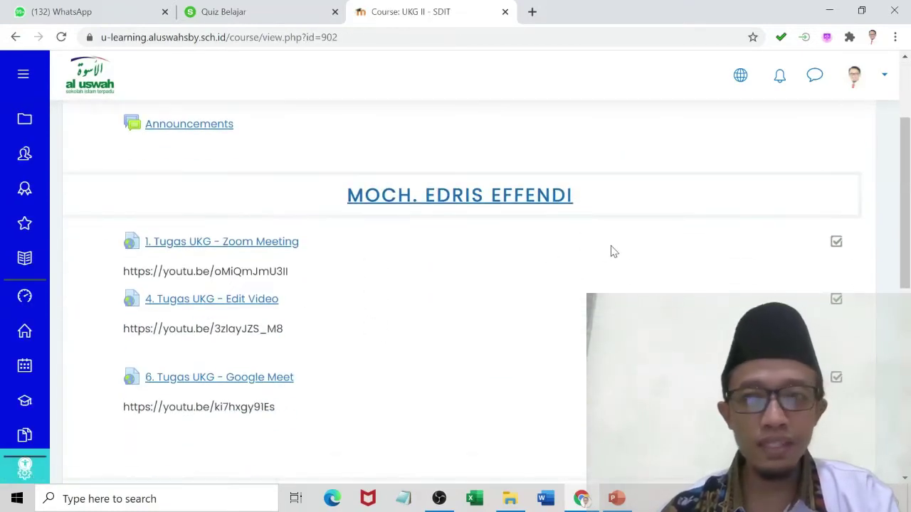
{"action": "scroll", "coordinate": [612, 251], "scroll_direction": "up", "scroll_amount": 1}
{"action": "scroll", "coordinate": [611, 250], "scroll_direction": "up", "scroll_amount": 1}
{"action": "scroll", "coordinate": [612, 252], "scroll_direction": "down", "scroll_amount": 1}
{"action": "scroll", "coordinate": [633, 236], "scroll_direction": "up", "scroll_amount": 1}
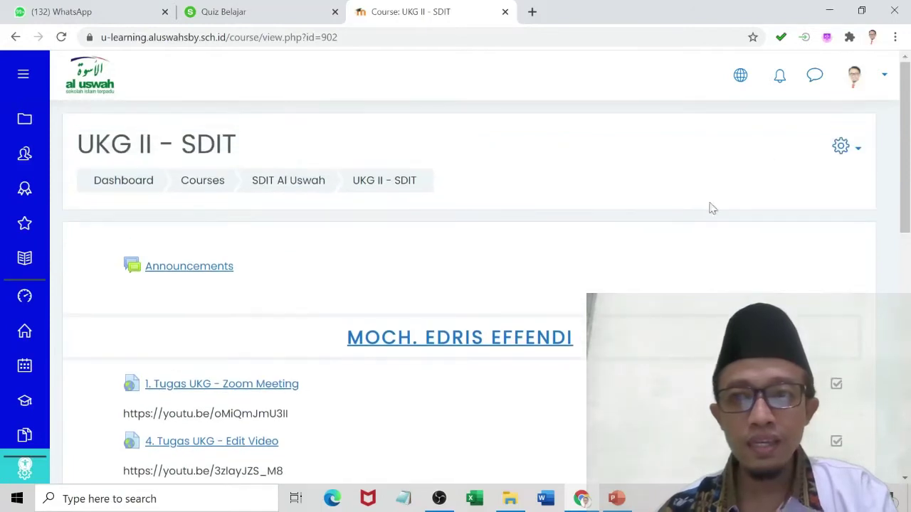
{"action": "left_click", "coordinate": [841, 145]}
Turn editing on and start adding a URL resource to the course's first section.
{"action": "left_click", "coordinate": [809, 199]}
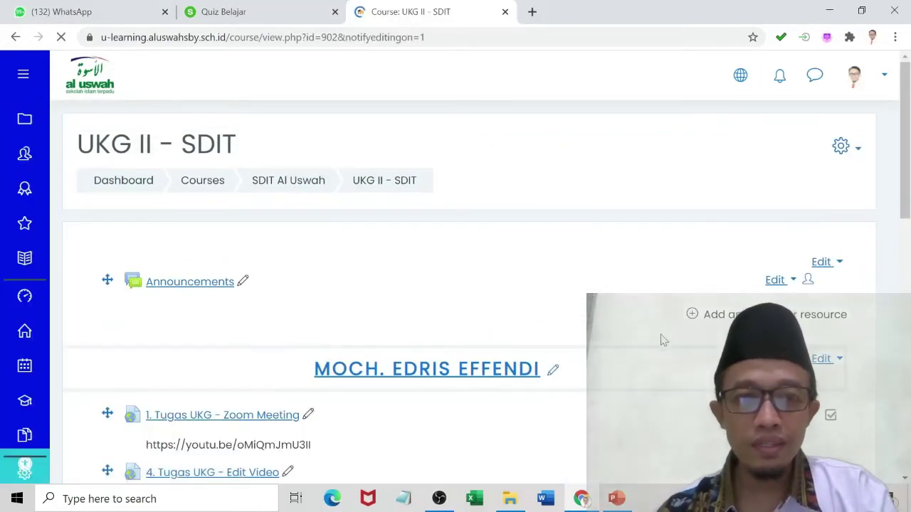
{"action": "scroll", "coordinate": [665, 339], "scroll_direction": "down", "scroll_amount": 3}
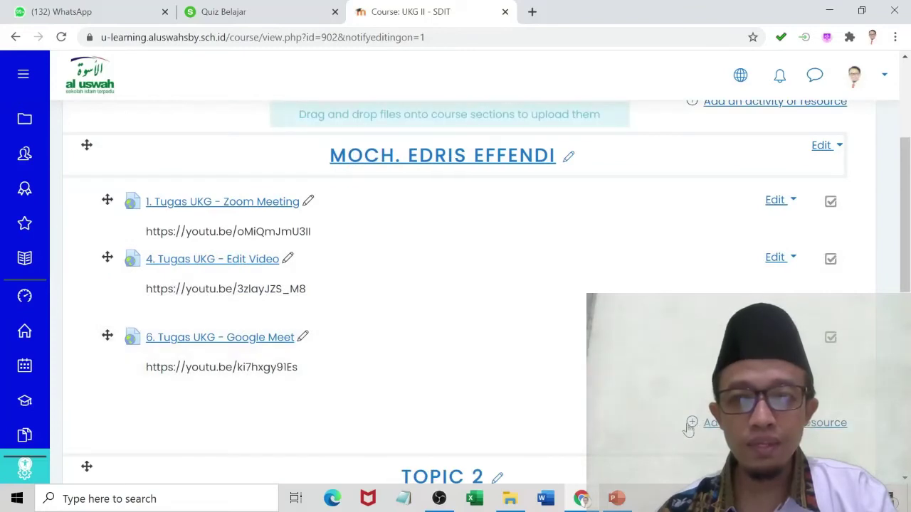
{"action": "left_click", "coordinate": [692, 425]}
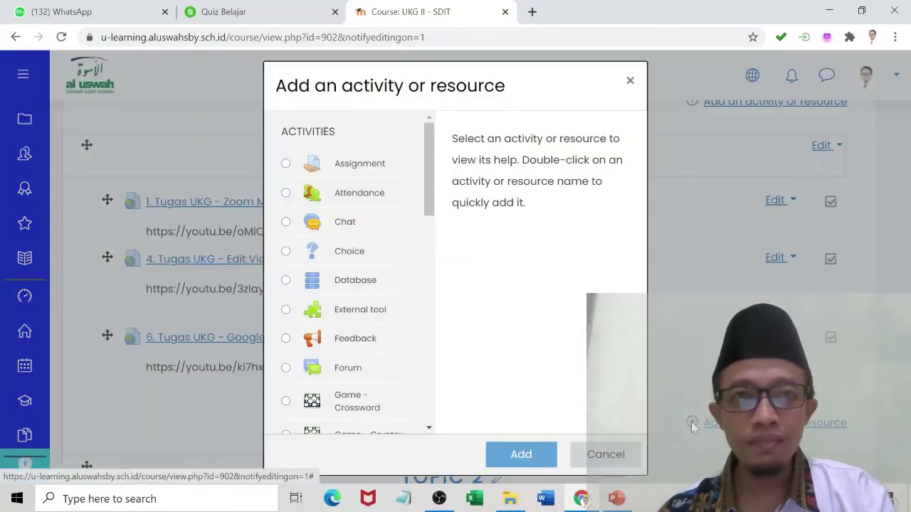
{"action": "left_click_drag", "start_coordinate": [432, 203], "coordinate": [431, 418]}
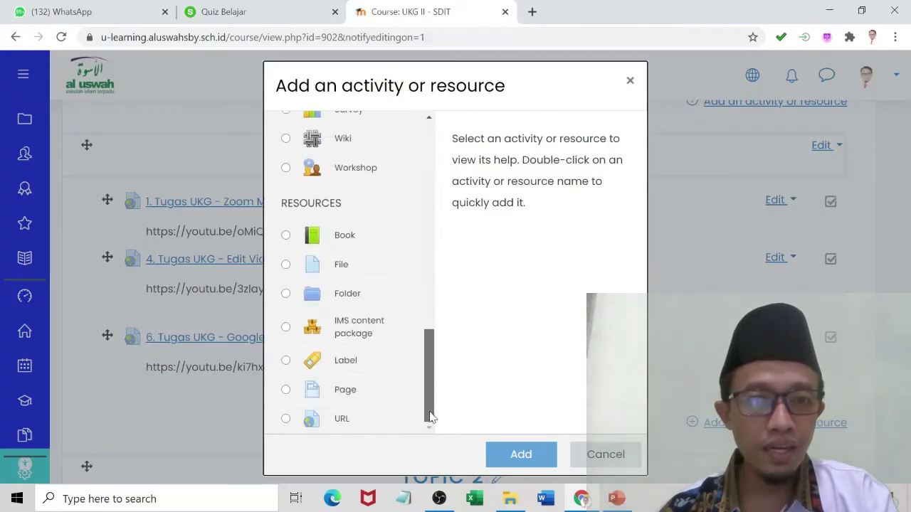
{"action": "left_click", "coordinate": [339, 421]}
{"action": "left_click", "coordinate": [511, 454]}
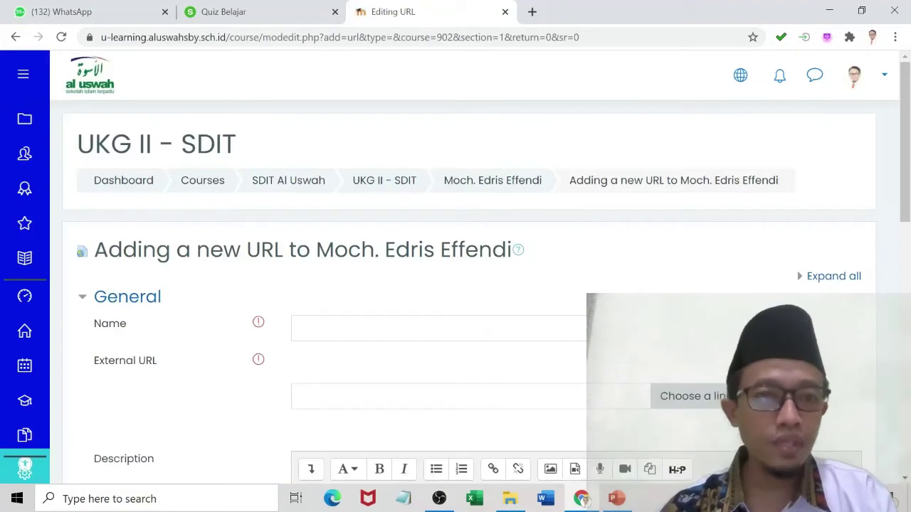
Paste the Slido event link as the External URL and name it Quiz Belajar.
{"action": "left_click", "coordinate": [427, 366]}
{"action": "type", "text": "https://app.sli.do/event/6yb79u08"}
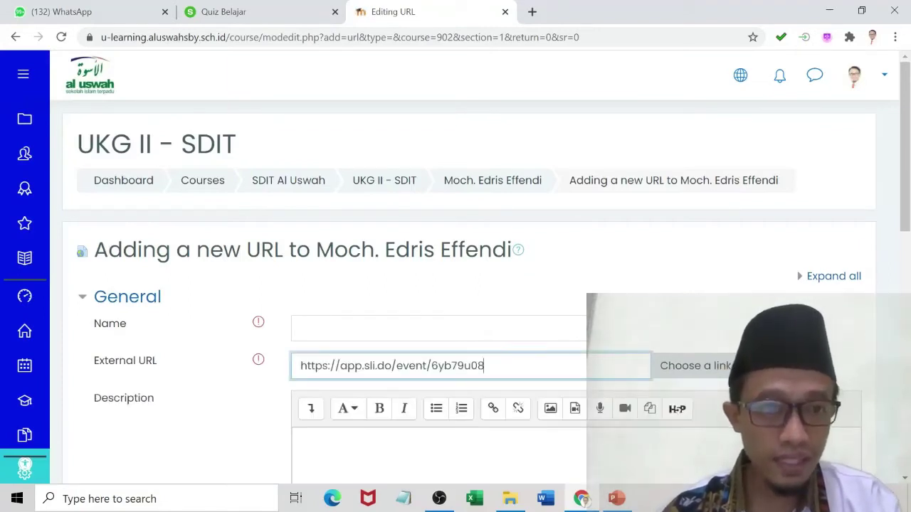
{"action": "left_click", "coordinate": [427, 328]}
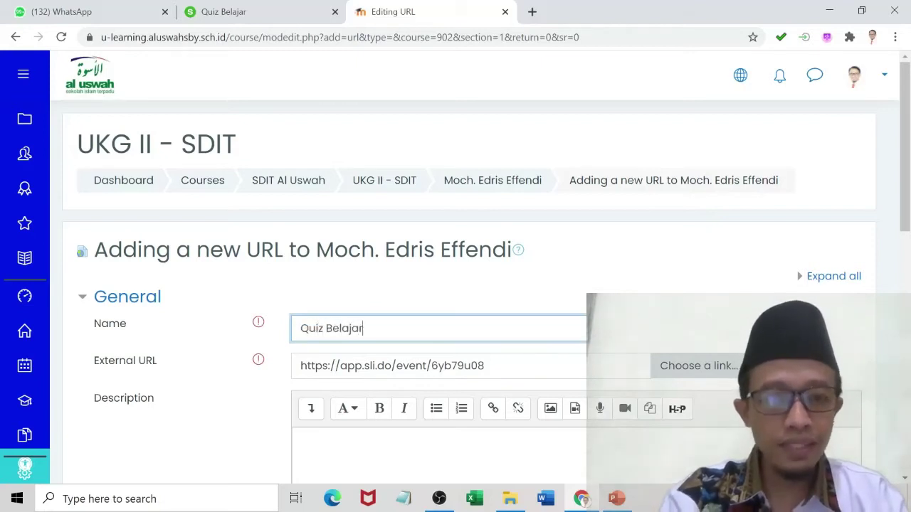
Add the link with #ayobelajar as a description shown on the course page, and save.
{"action": "scroll", "coordinate": [455, 285], "scroll_direction": "down", "scroll_amount": 3}
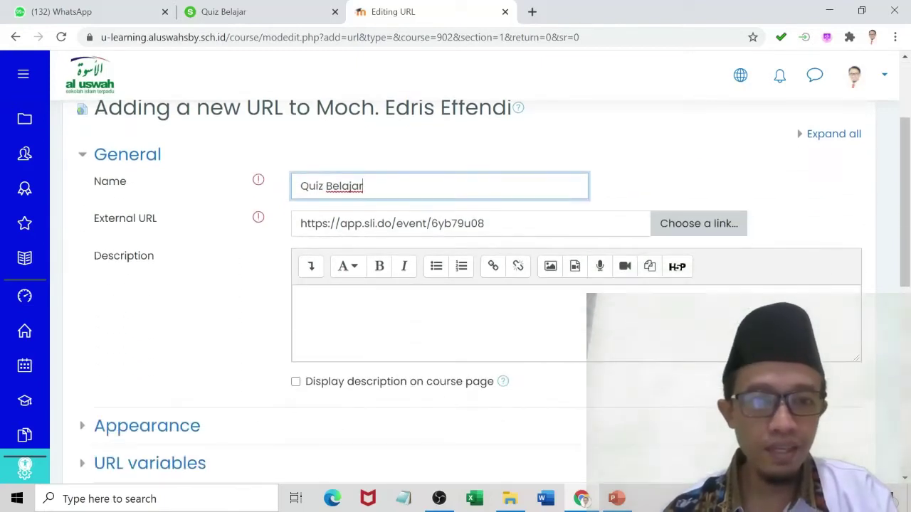
{"action": "left_click", "coordinate": [301, 297]}
{"action": "type", "text": "https://app.sli.do/event/6yb79u08"}
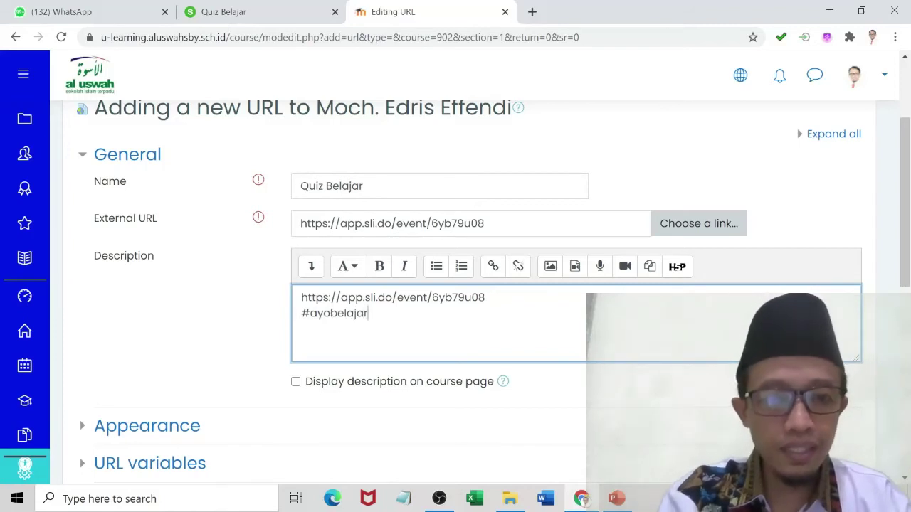
{"action": "left_click", "coordinate": [295, 383]}
{"action": "scroll", "coordinate": [324, 367], "scroll_direction": "down", "scroll_amount": 4}
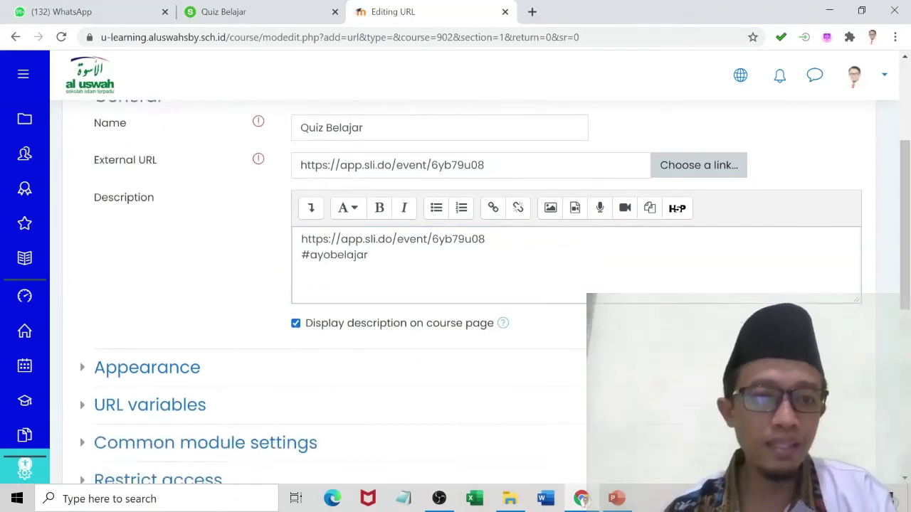
{"action": "left_click", "coordinate": [357, 405]}
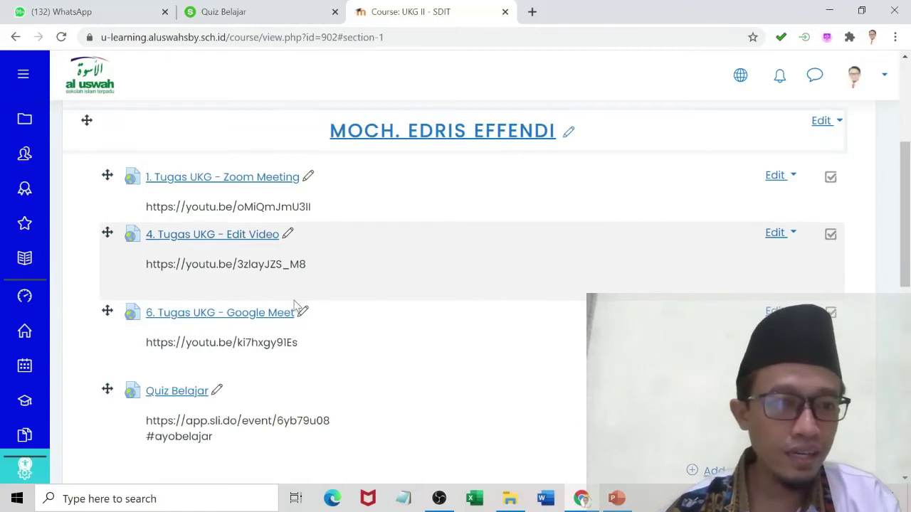
Scroll down to check the new Quiz Belajar link with #ayobelajar in the course section.
{"action": "scroll", "coordinate": [295, 306], "scroll_direction": "down", "scroll_amount": 1}
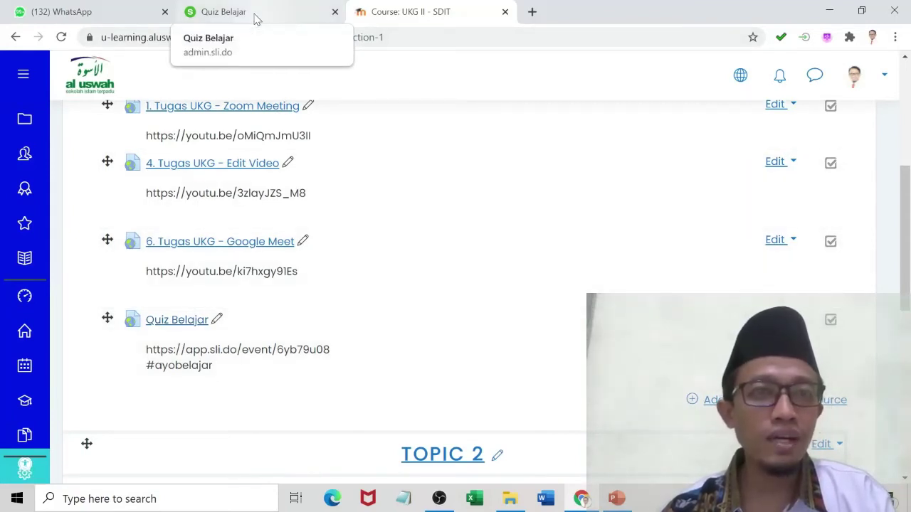
Send the Slido event link to a contact's WhatsApp chat, then return to the Slido tab.
{"action": "left_click", "coordinate": [126, 15]}
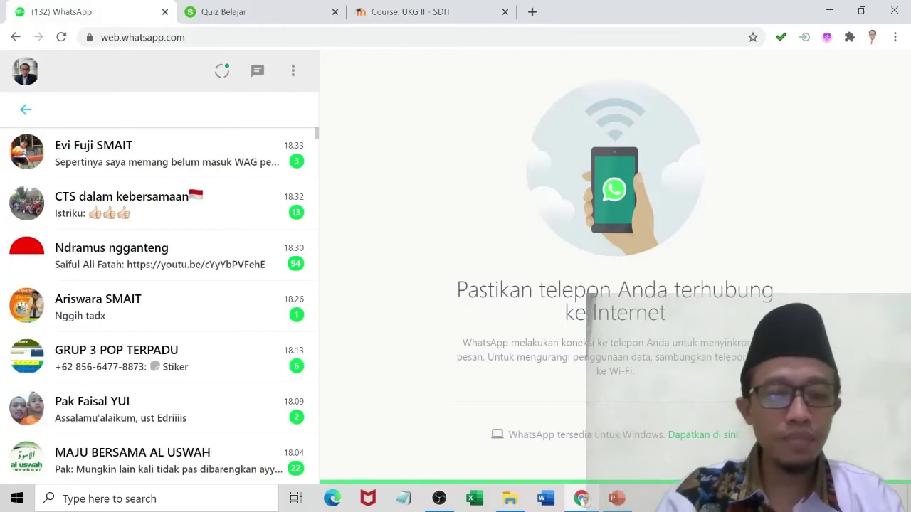
{"action": "type", "text": "istri"}
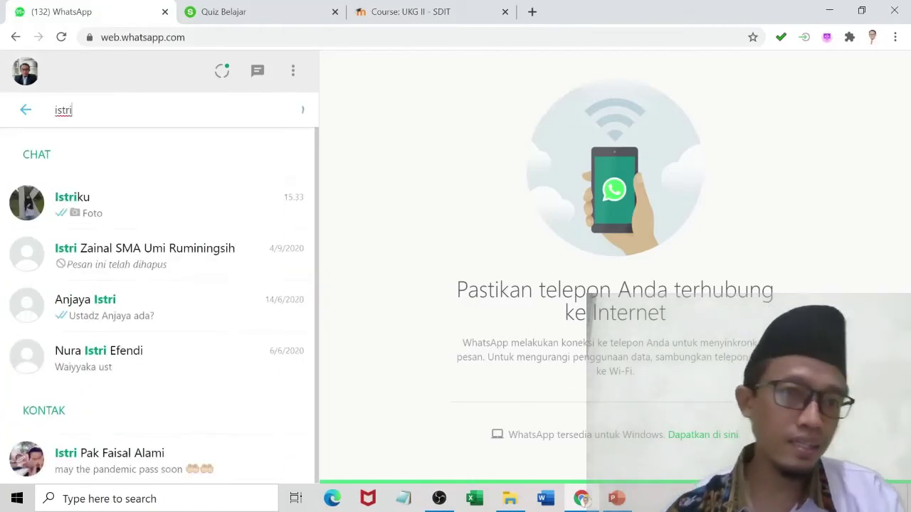
{"action": "left_click", "coordinate": [94, 211]}
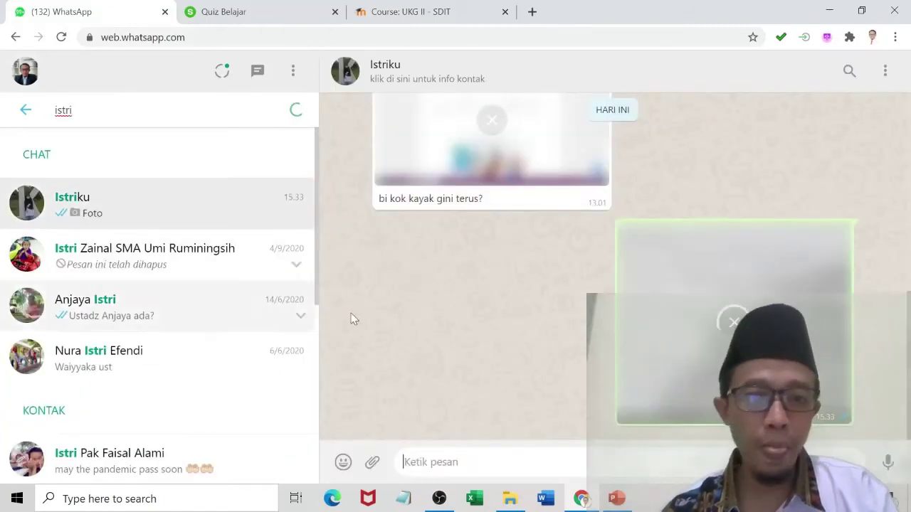
{"action": "type", "text": "https://app.sli.do/event/6yb79u08"}
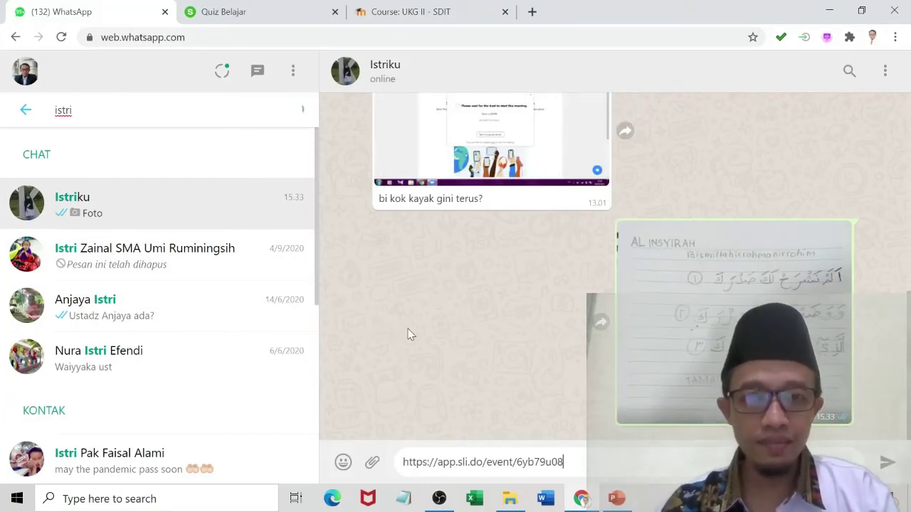
{"action": "key", "text": "Return"}
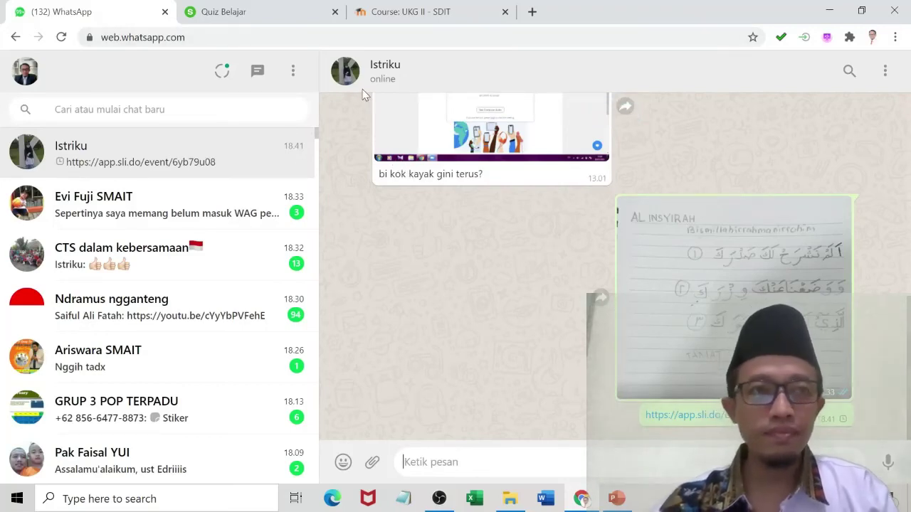
{"action": "key", "text": "ctrl+Tab"}
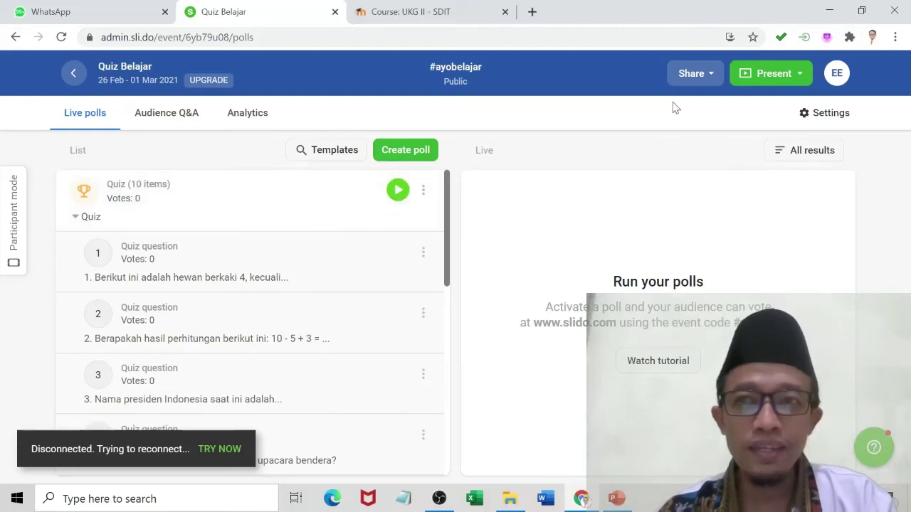
Present the Quiz Belajar event in a new browser tab.
{"action": "left_click", "coordinate": [759, 76]}
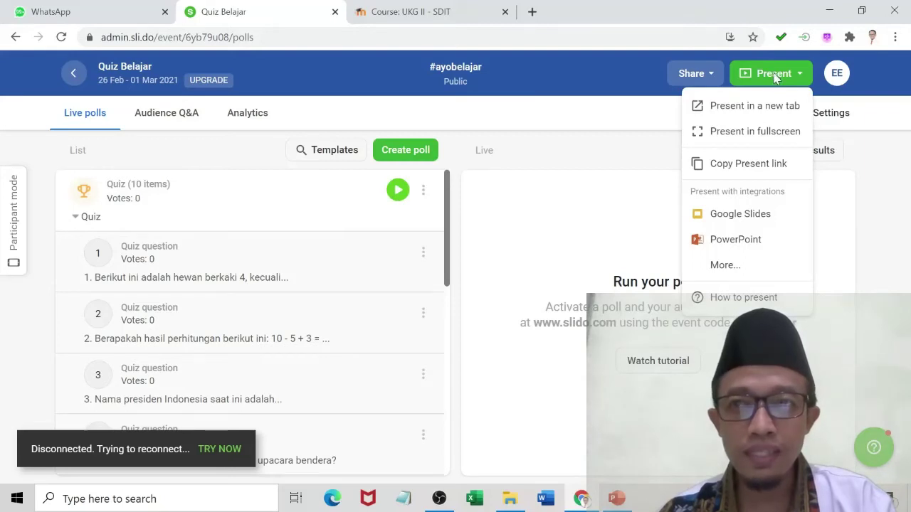
{"action": "left_click", "coordinate": [774, 78]}
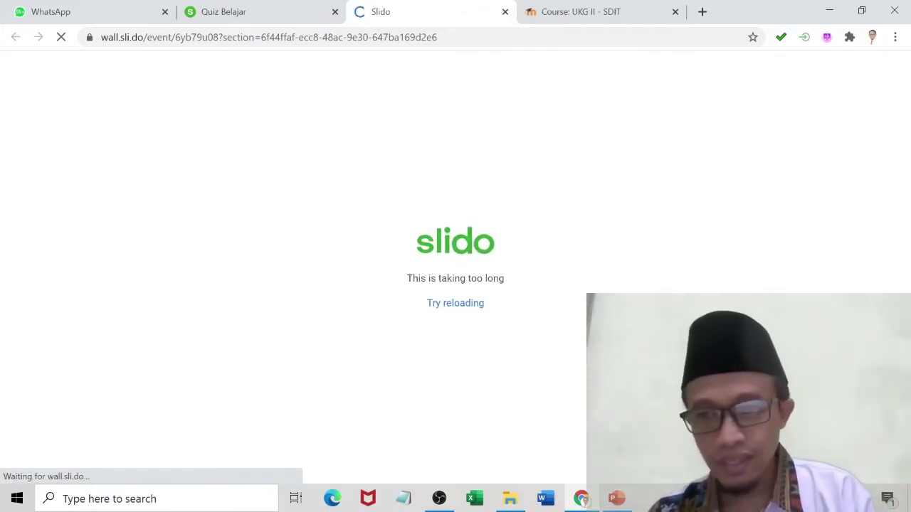
Check the Wi-Fi connection in the Windows network flyout while the present view loads.
{"action": "left_click", "coordinate": [811, 498]}
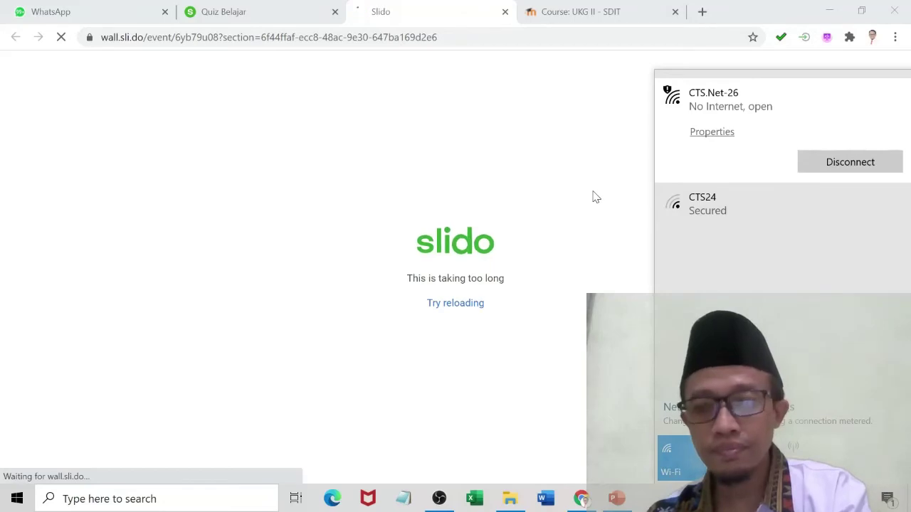
{"action": "left_click", "coordinate": [594, 196]}
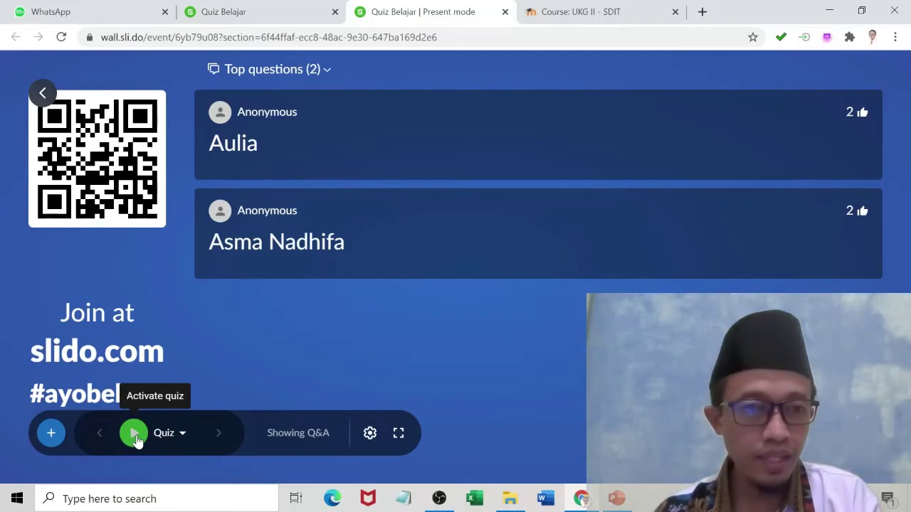
Activate the quiz on the present screen so participants can join.
{"action": "left_click", "coordinate": [134, 434]}
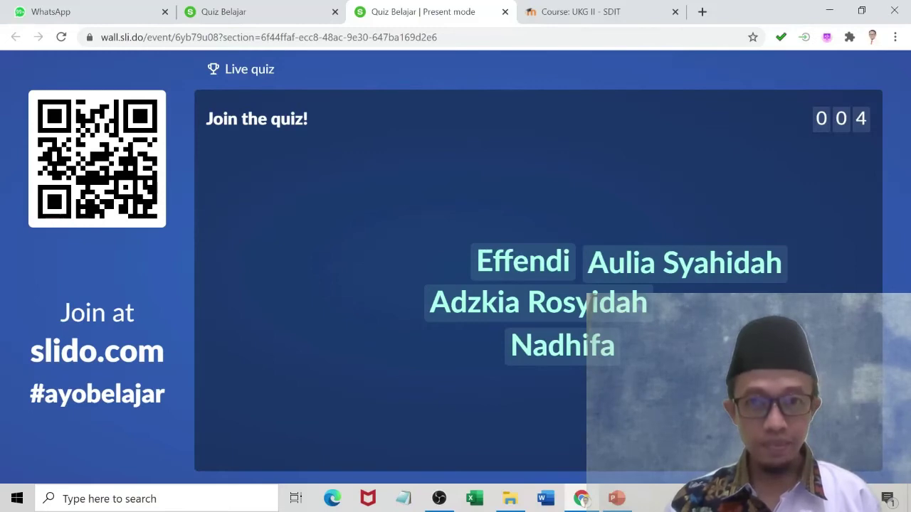
{"action": "mouse_move", "coordinate": [303, 325]}
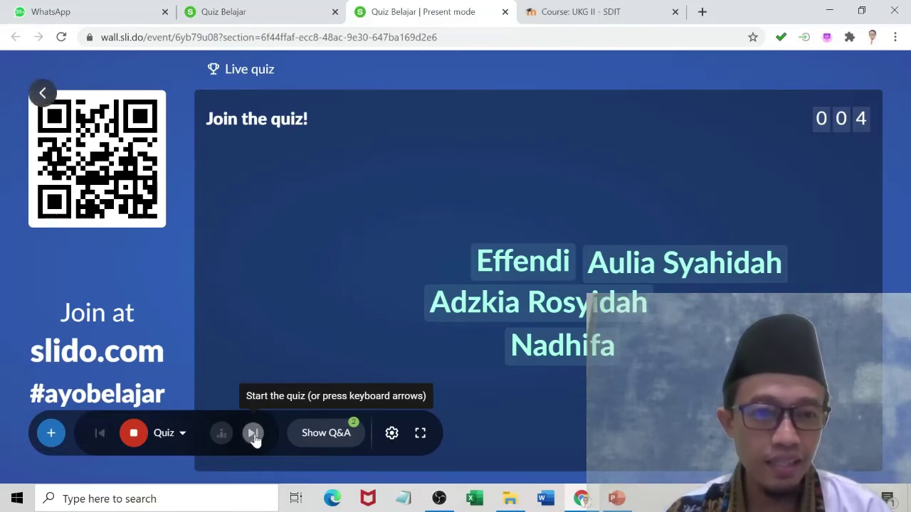
Run question 1, reveal laba-laba as correct, and show Leaderboard (1/10) with everyone at 1/1.
{"action": "left_click", "coordinate": [253, 434]}
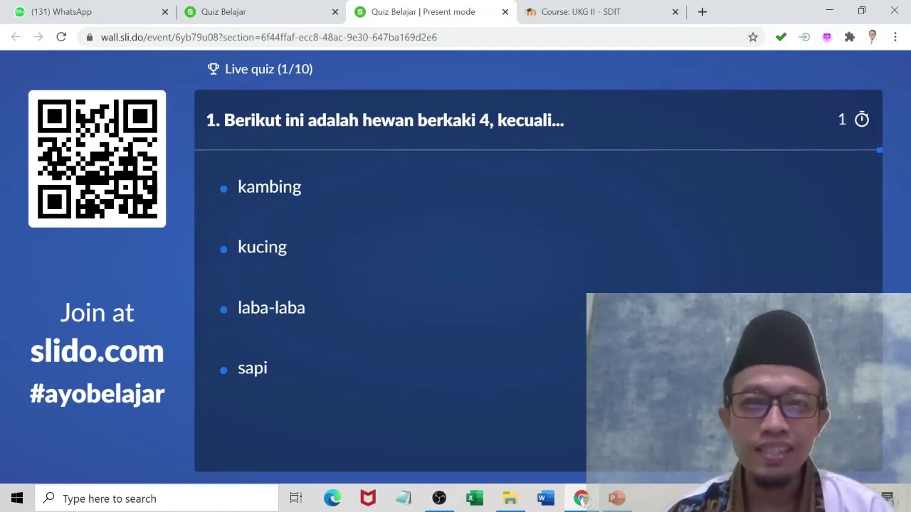
{"action": "mouse_move", "coordinate": [418, 326]}
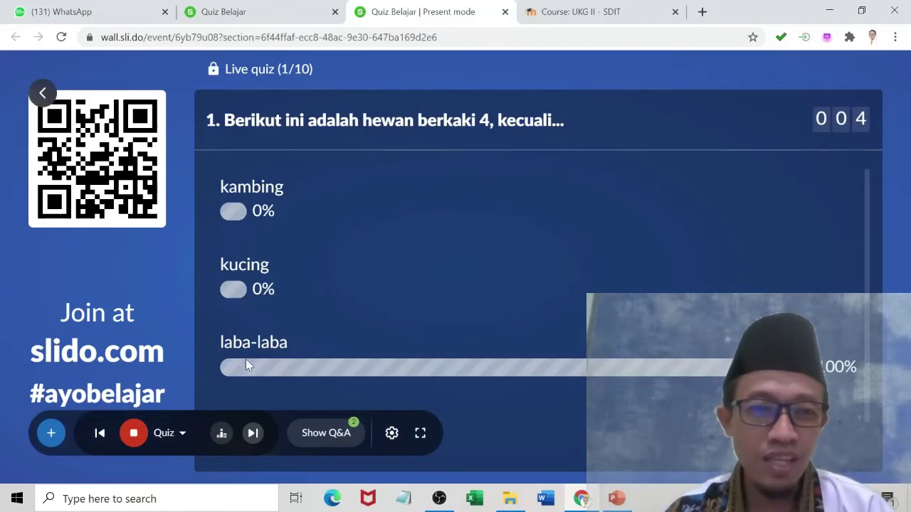
{"action": "left_click", "coordinate": [254, 436]}
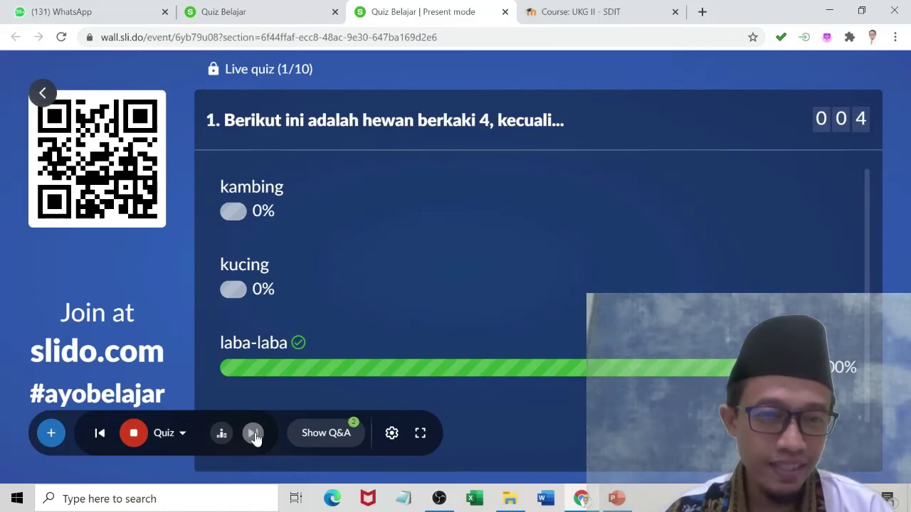
{"action": "left_click", "coordinate": [253, 433]}
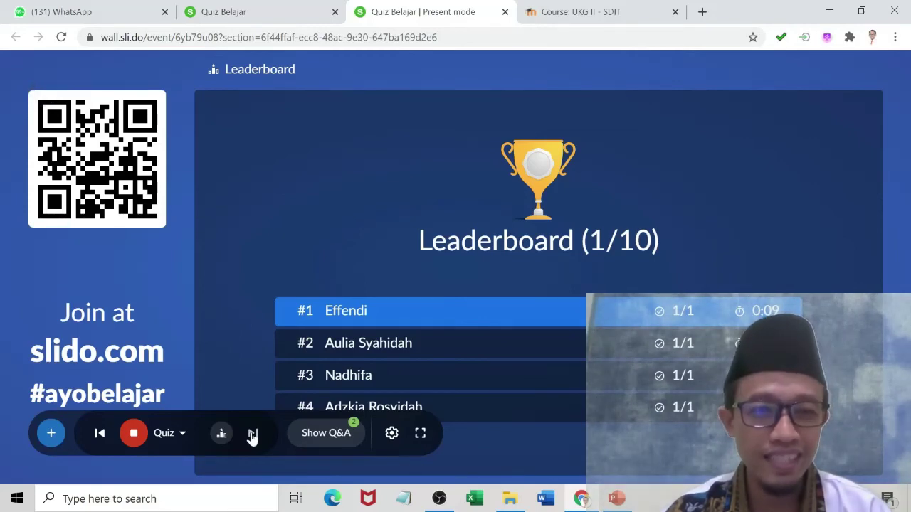
Advance to question 2 and let voting close, with 75% choosing 8 and 25% choosing 7.
{"action": "left_click", "coordinate": [253, 434]}
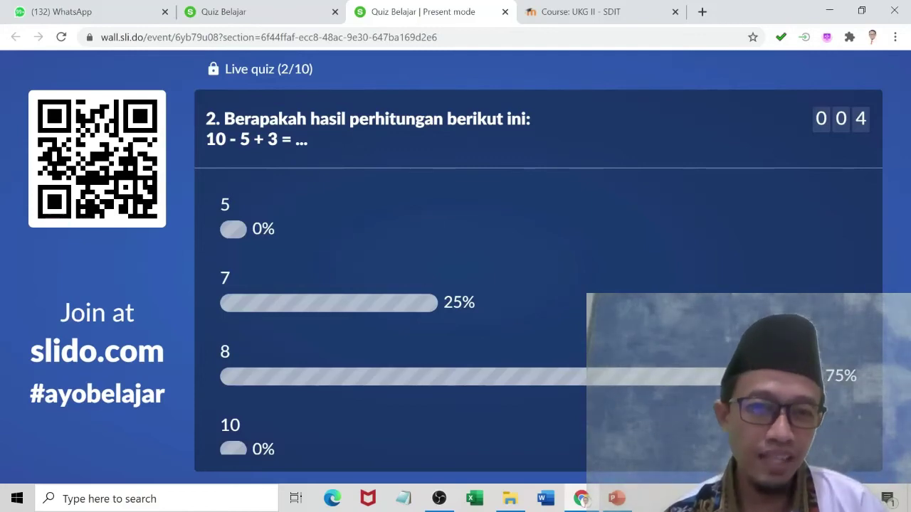
Reveal 8 as question 2's answer, show Leaderboard (2/10), then start question 3.
{"action": "mouse_move", "coordinate": [300, 365]}
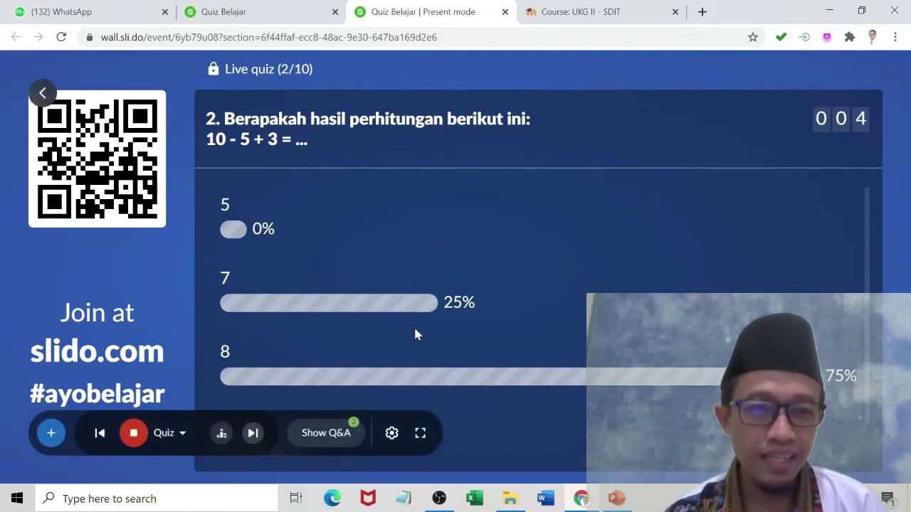
{"action": "left_click", "coordinate": [253, 434]}
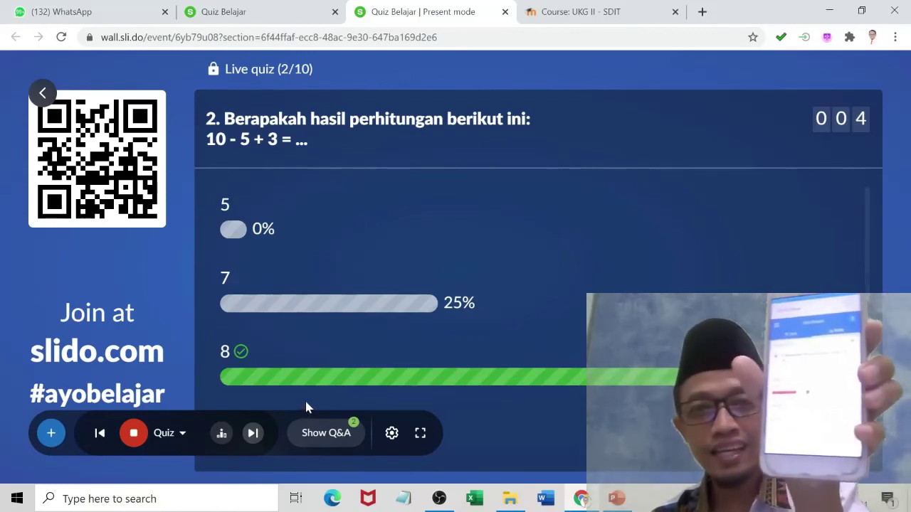
{"action": "left_click", "coordinate": [253, 434]}
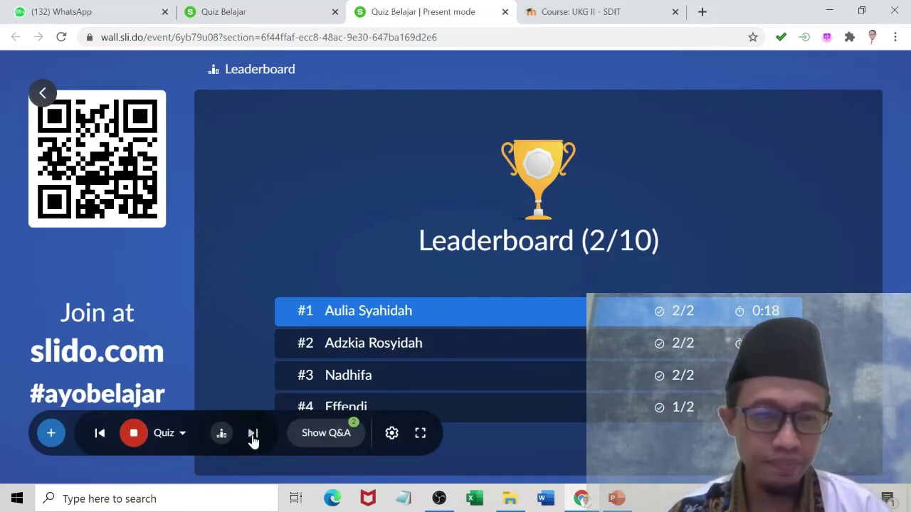
{"action": "left_click", "coordinate": [253, 433]}
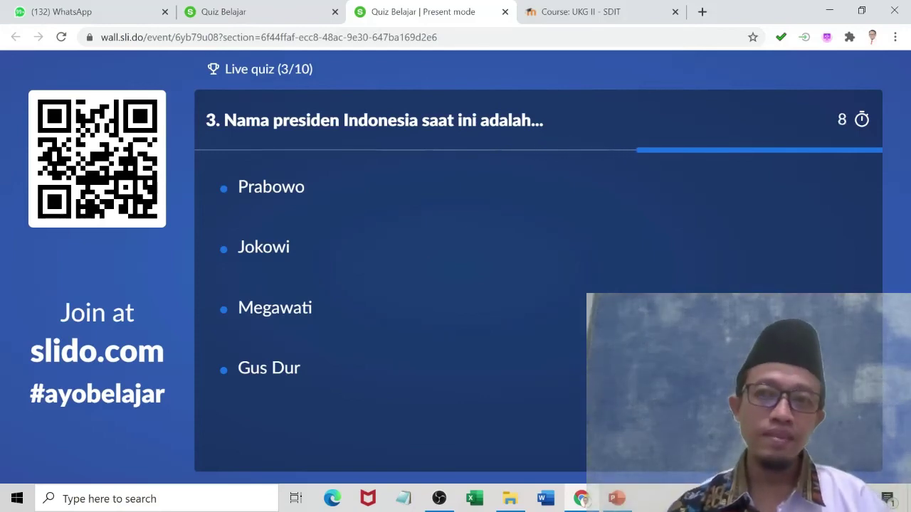
Play through the remaining answers and leaderboards up to question 9, then start question 10.
{"action": "mouse_move", "coordinate": [612, 430]}
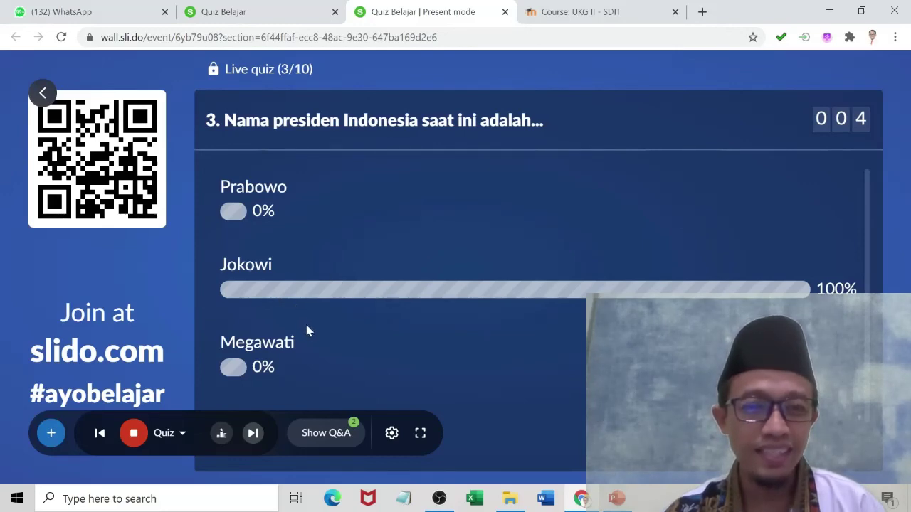
{"action": "left_click", "coordinate": [252, 433]}
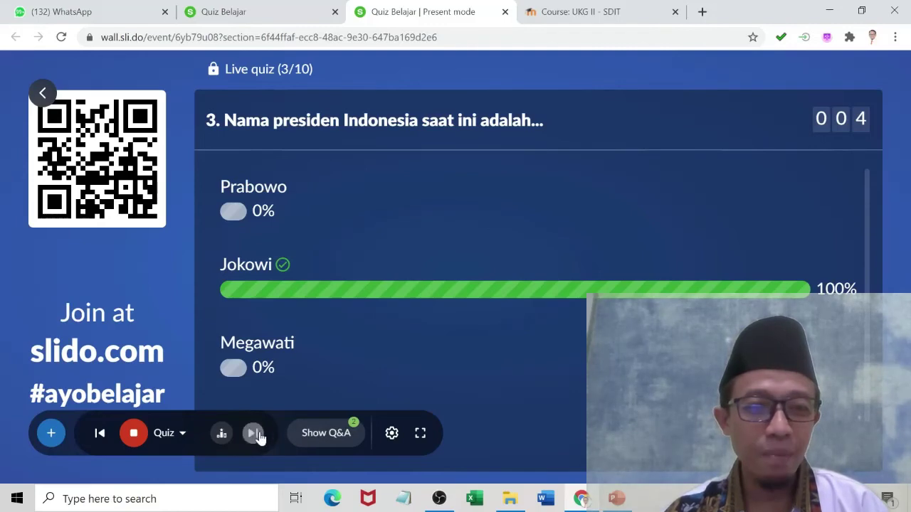
{"action": "left_click", "coordinate": [252, 435]}
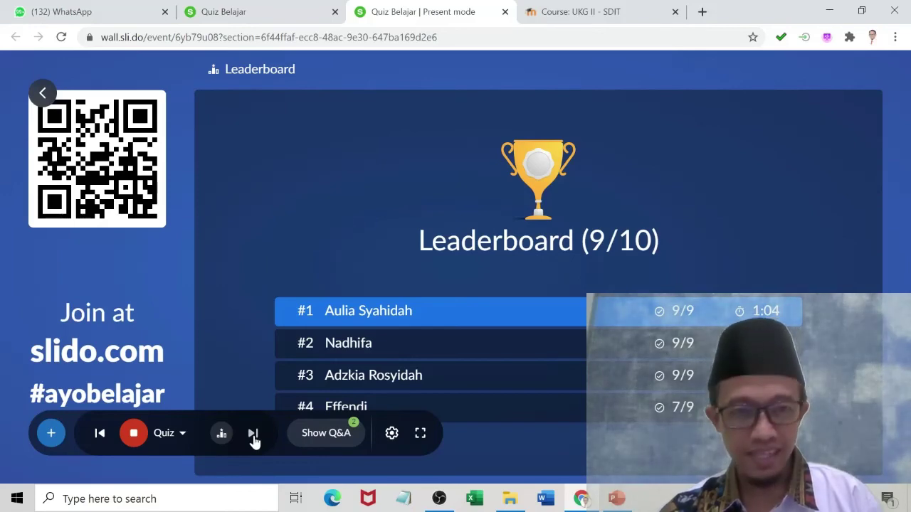
{"action": "left_click", "coordinate": [253, 434]}
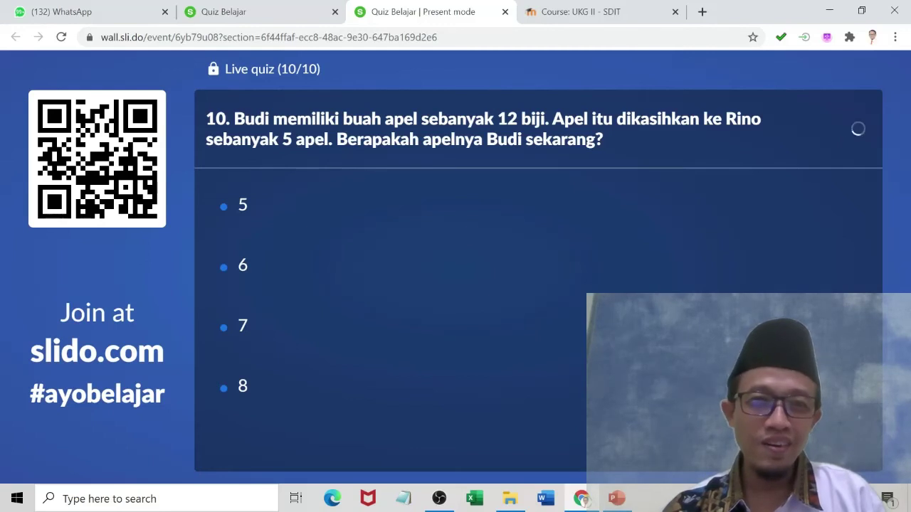
Reveal 7 as question 10's correct answer and display the final Leaderboard (10/10).
{"action": "mouse_move", "coordinate": [395, 345]}
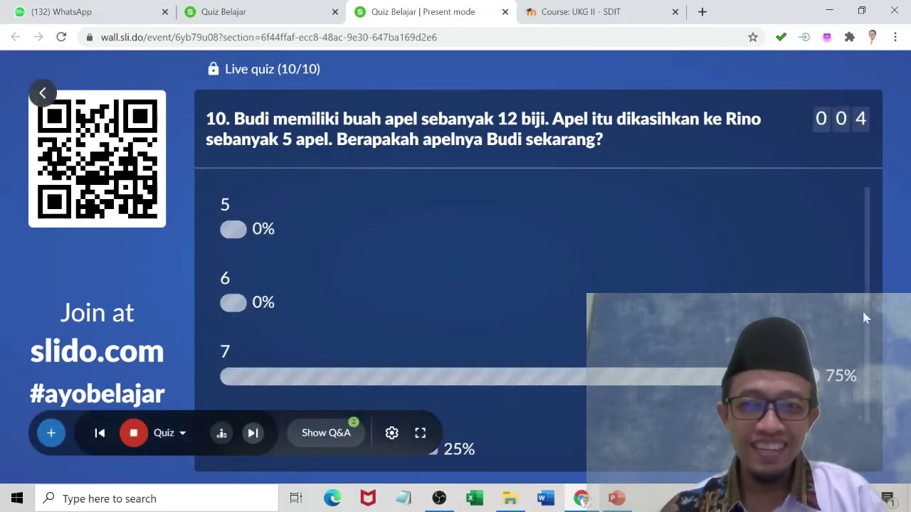
{"action": "scroll", "coordinate": [867, 341], "scroll_direction": "down", "scroll_amount": 1}
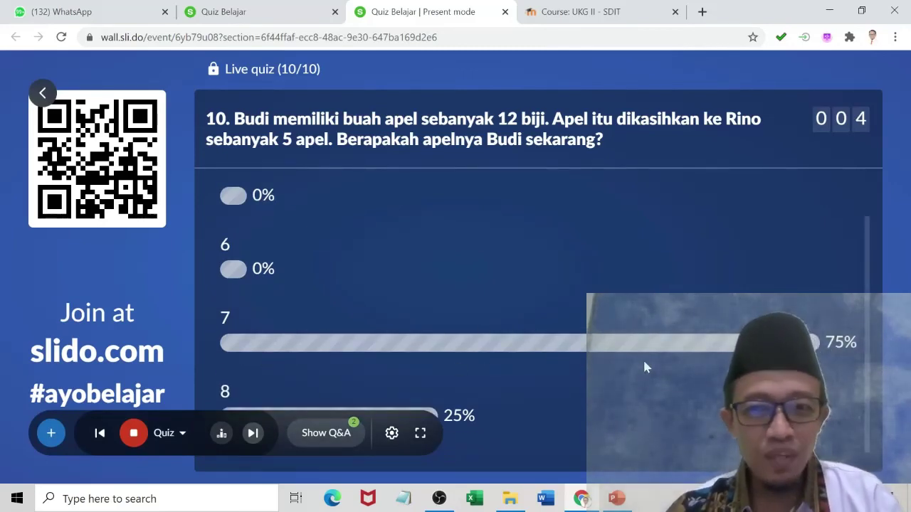
{"action": "left_click", "coordinate": [254, 440]}
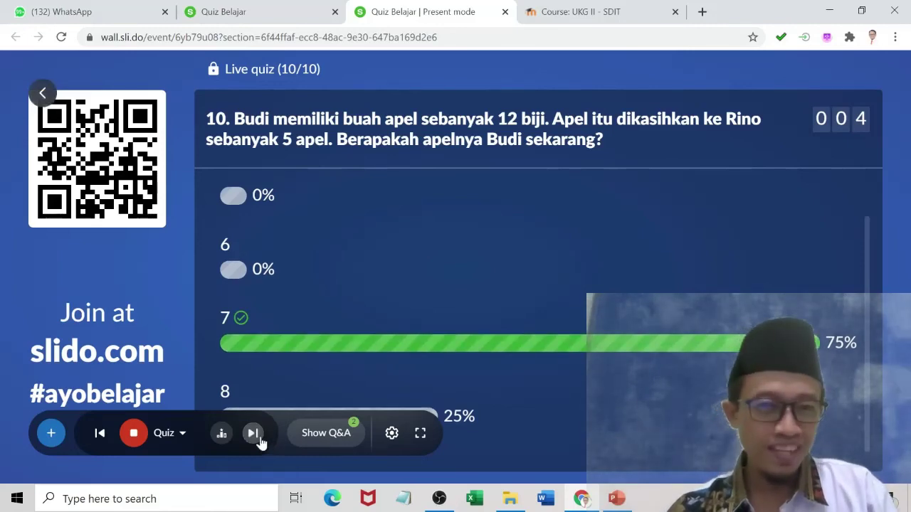
{"action": "left_click", "coordinate": [254, 440]}
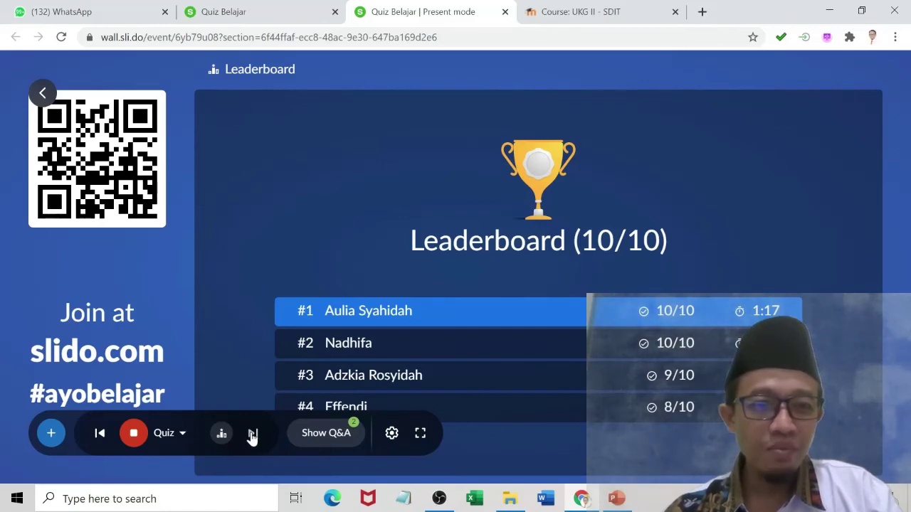
Announce the quiz winner, return to the full ranking, and go to the Quiz Belajar admin page.
{"action": "left_click", "coordinate": [253, 436]}
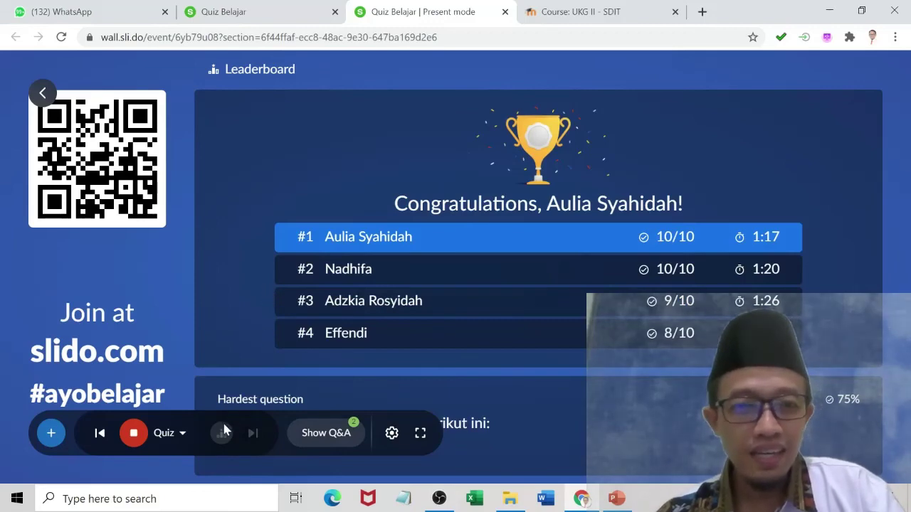
{"action": "left_click", "coordinate": [103, 435]}
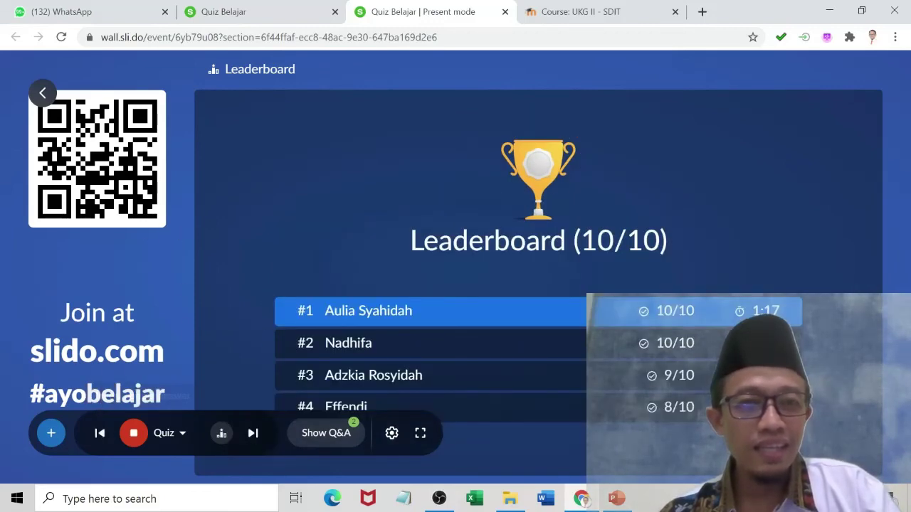
{"action": "left_click", "coordinate": [237, 15]}
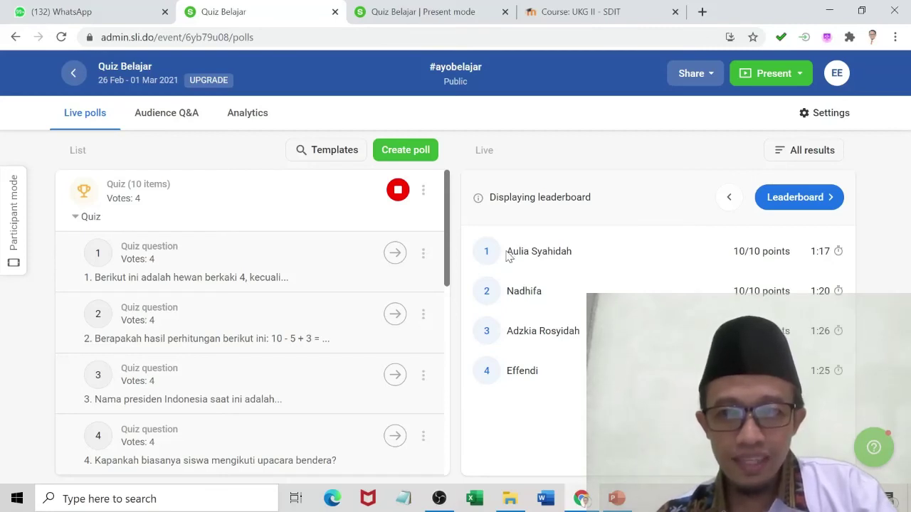
Select all four leaderboard rows with ranks, points and times for copying, then bring up Excel.
{"action": "left_click_drag", "start_coordinate": [507, 251], "coordinate": [676, 306]}
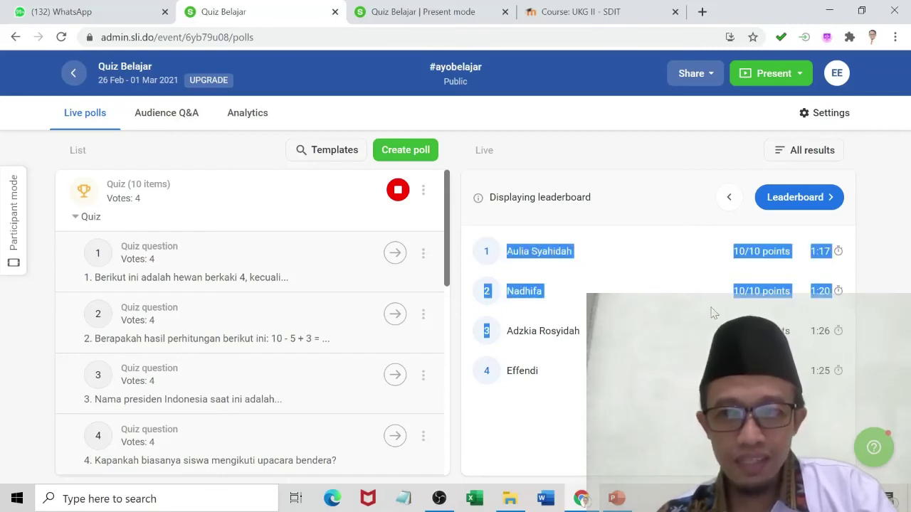
{"action": "left_click_drag", "start_coordinate": [484, 252], "coordinate": [858, 385]}
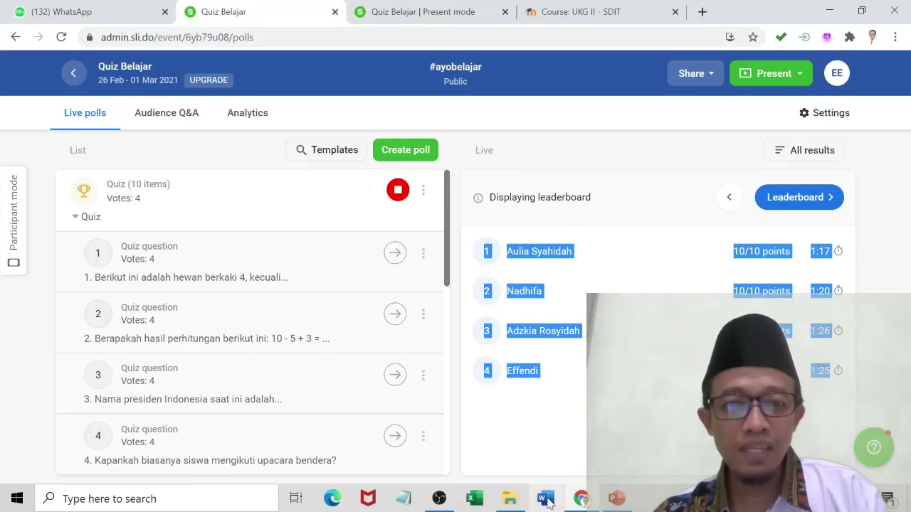
{"action": "left_click", "coordinate": [477, 501]}
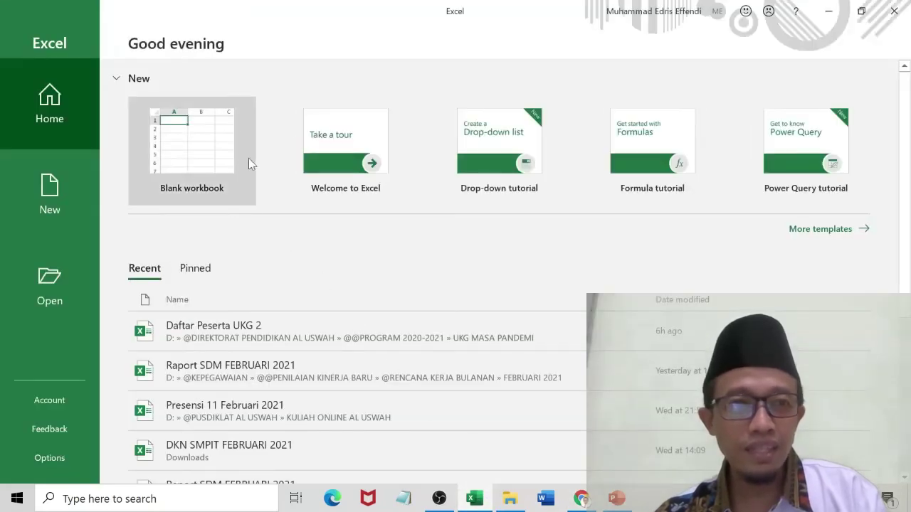
Paste the leaderboard into cell B3 of a new blank workbook and widen column B.
{"action": "left_click", "coordinate": [183, 140]}
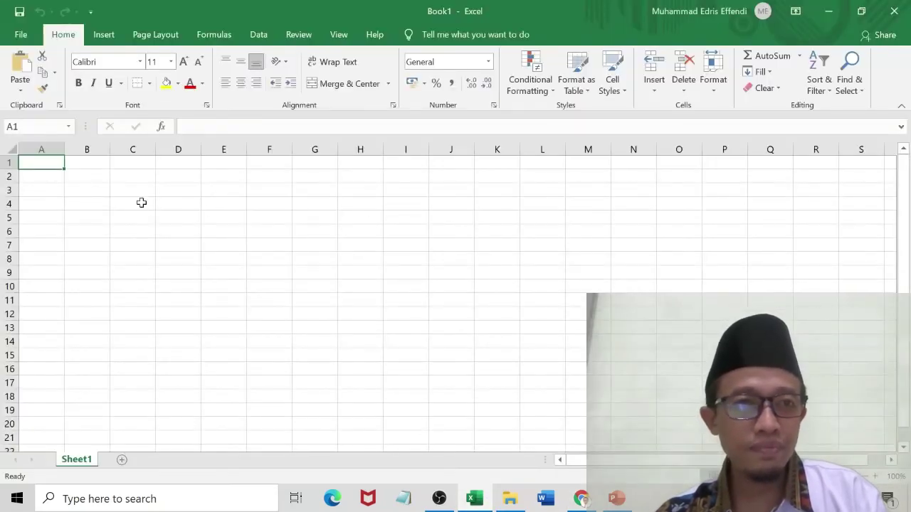
{"action": "left_click", "coordinate": [93, 192]}
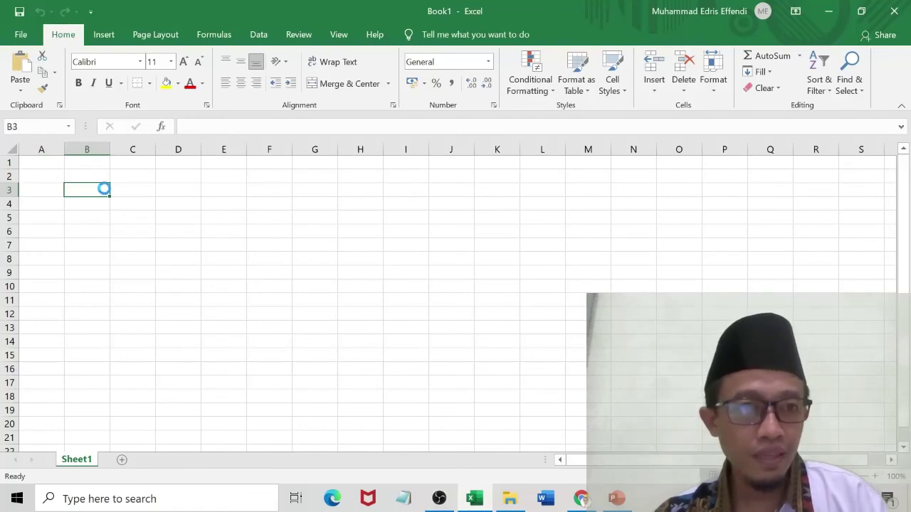
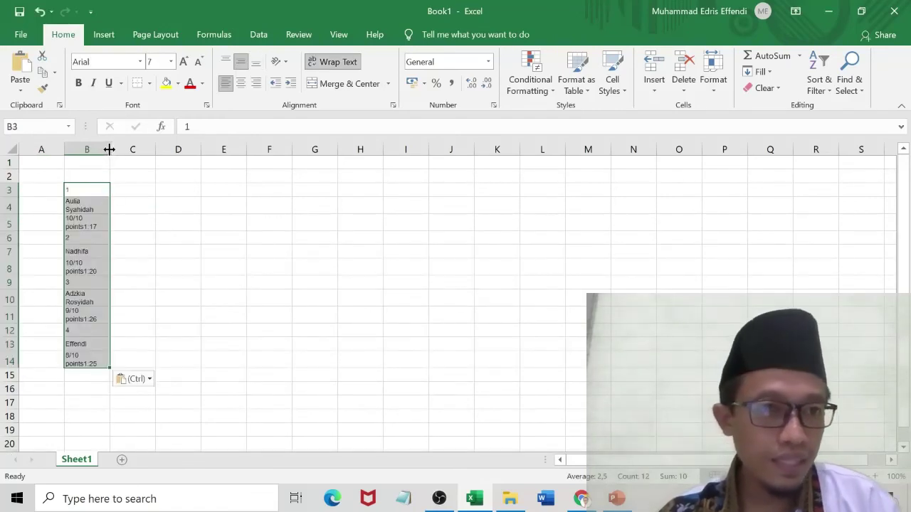
{"action": "left_click_drag", "start_coordinate": [110, 150], "coordinate": [252, 143]}
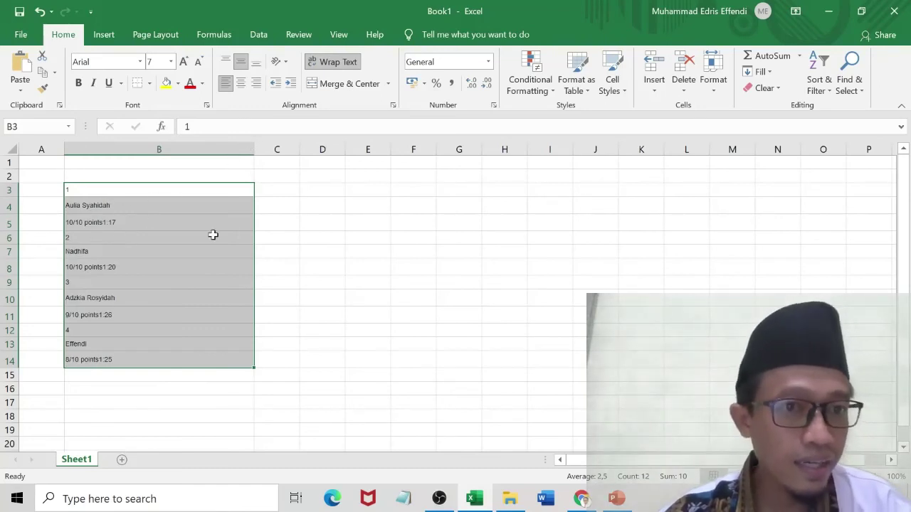
{"action": "left_click", "coordinate": [324, 263]}
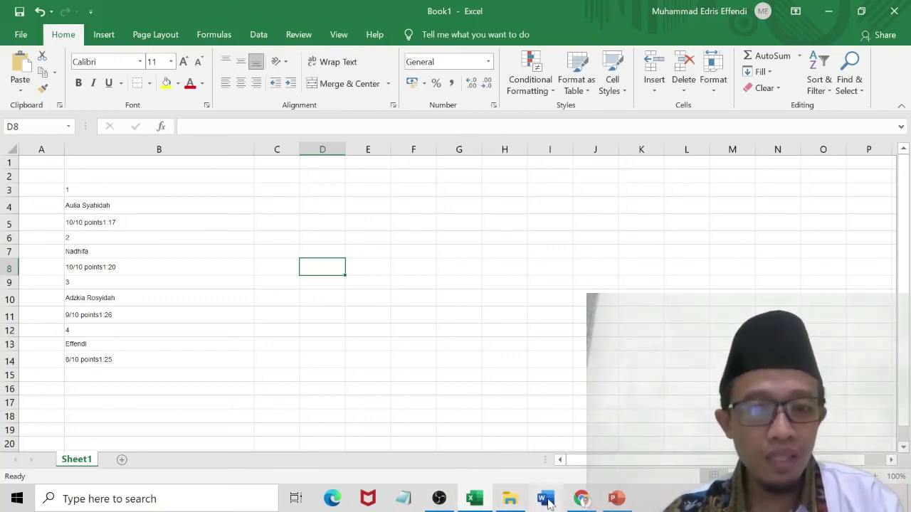
{"action": "left_click", "coordinate": [545, 500]}
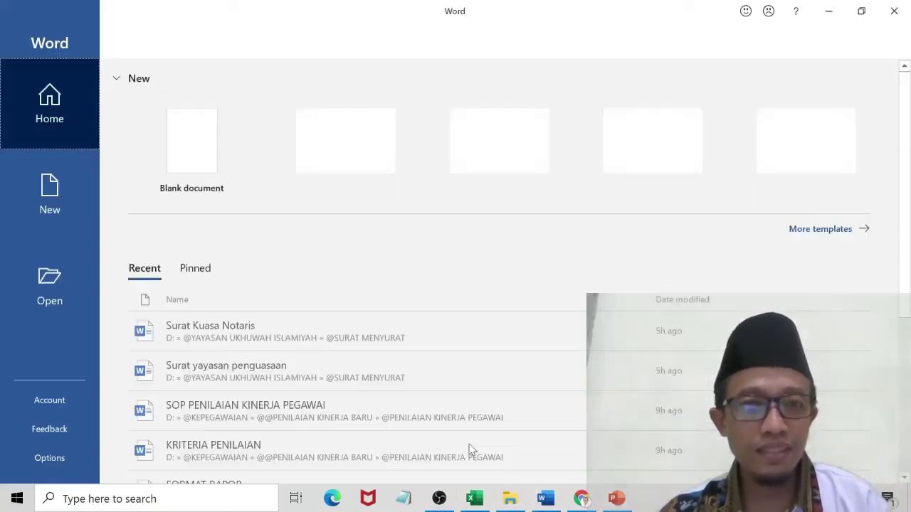
Paste the leaderboard into a new blank Word document, then return to the browser.
{"action": "left_click", "coordinate": [196, 158]}
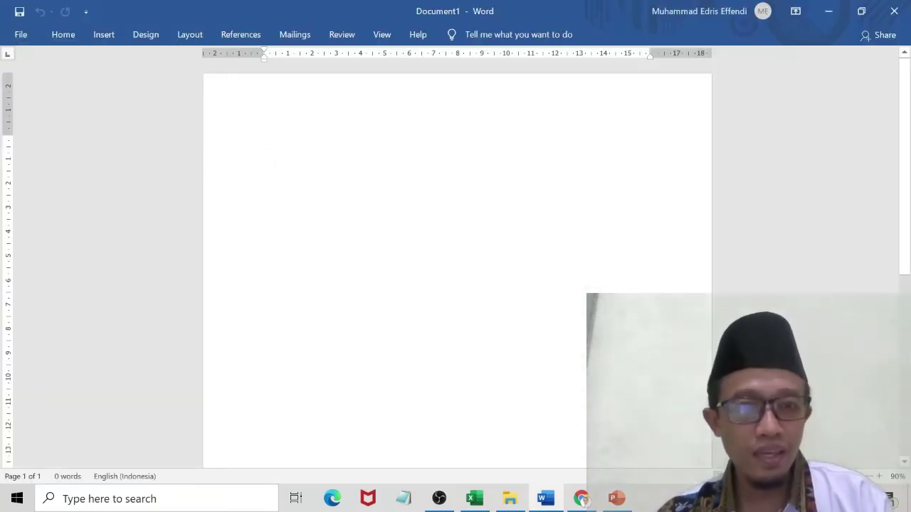
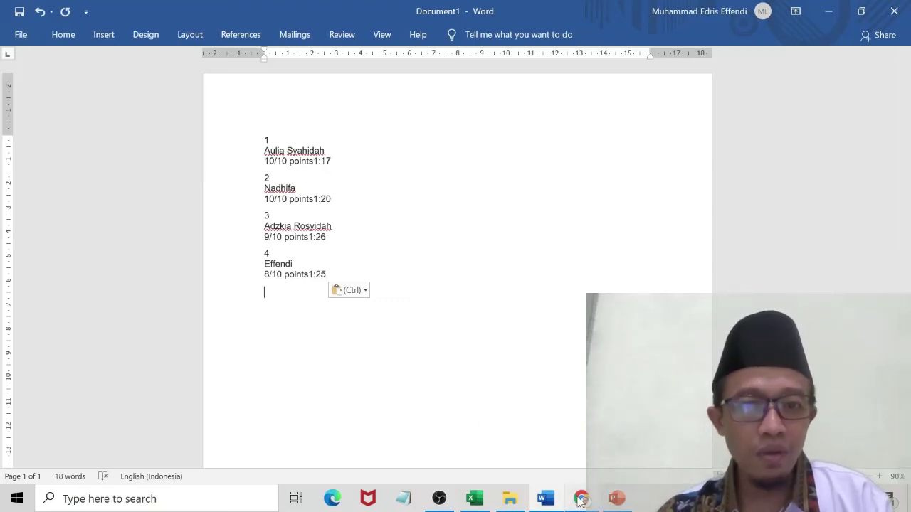
{"action": "mouse_move", "coordinate": [579, 490]}
{"action": "left_click", "coordinate": [575, 464]}
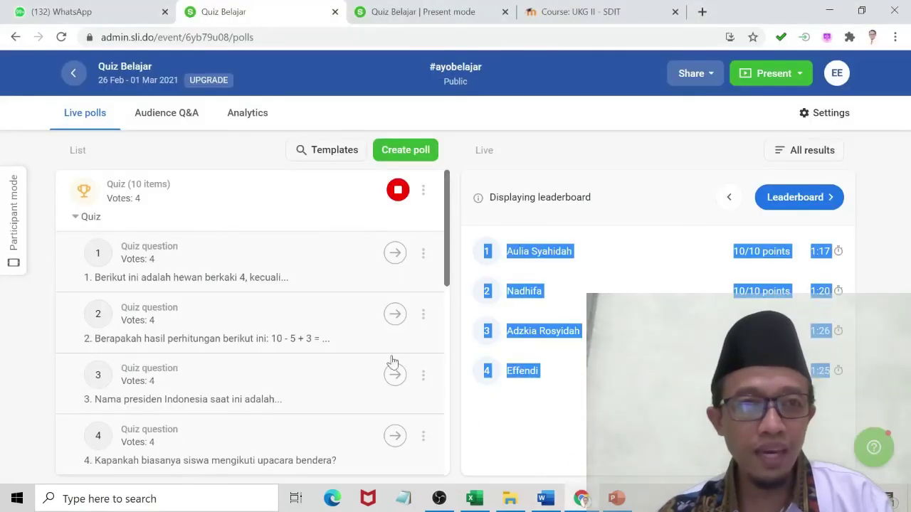
Send the copied leaderboard as a WhatsApp Web chat message.
{"action": "left_click", "coordinate": [74, 13]}
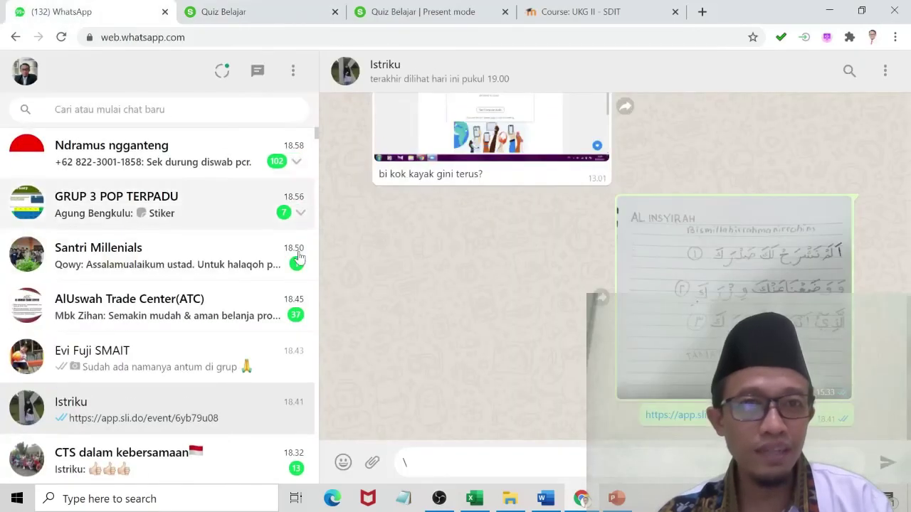
{"action": "key", "text": "BackSpace"}
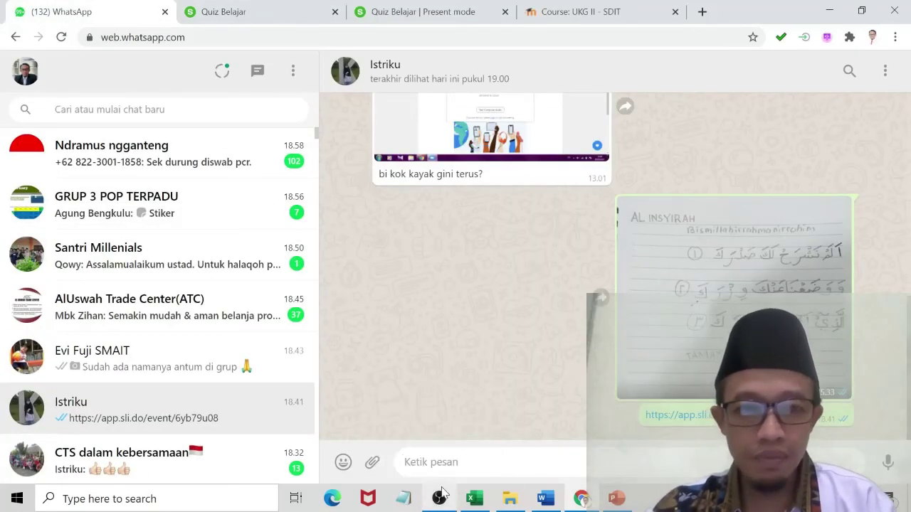
{"action": "type", "text": "1:26 4 Effendi 8/10 points 1:25"}
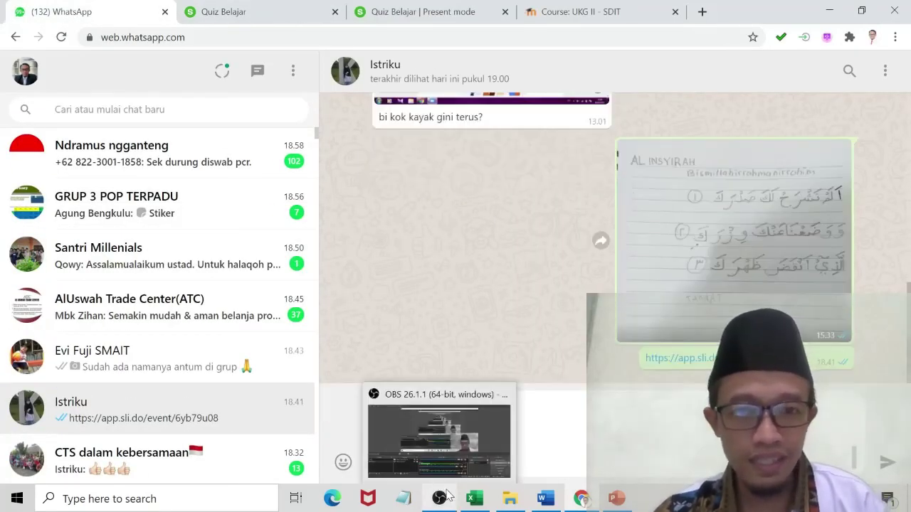
{"action": "key", "text": "Return"}
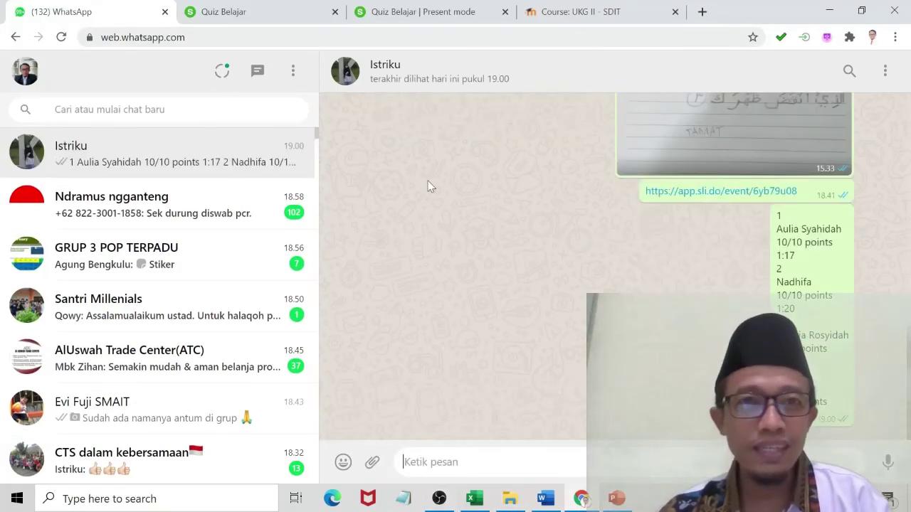
Return to the 'Quiz Belajar | Present mode' leaderboard tab.
{"action": "left_click", "coordinate": [474, 498]}
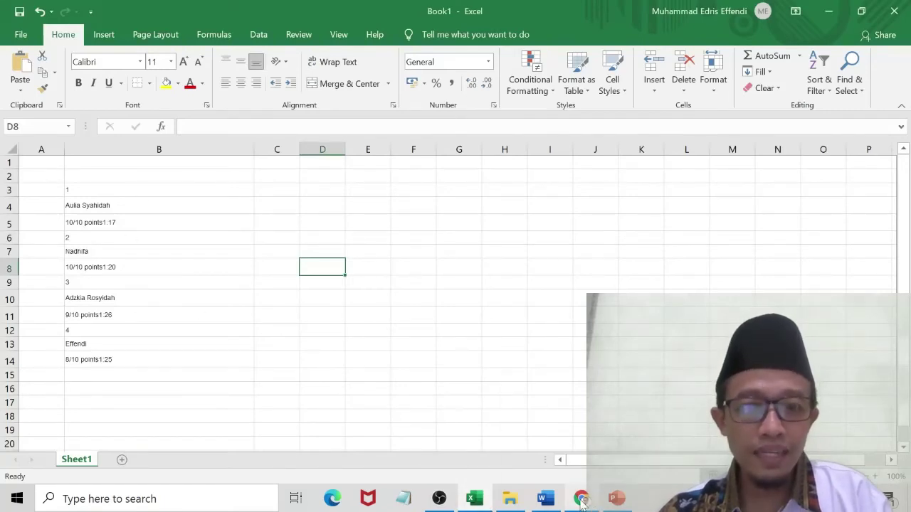
{"action": "left_click", "coordinate": [582, 500]}
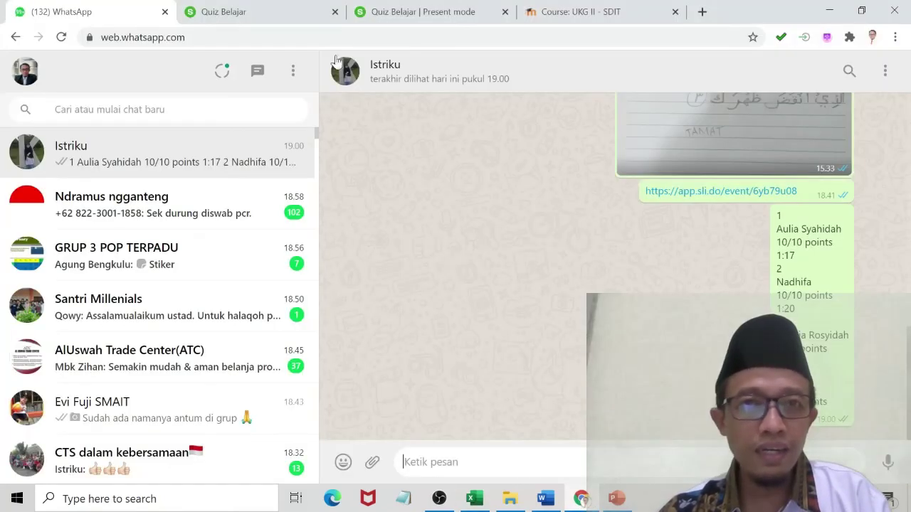
{"action": "left_click", "coordinate": [373, 12]}
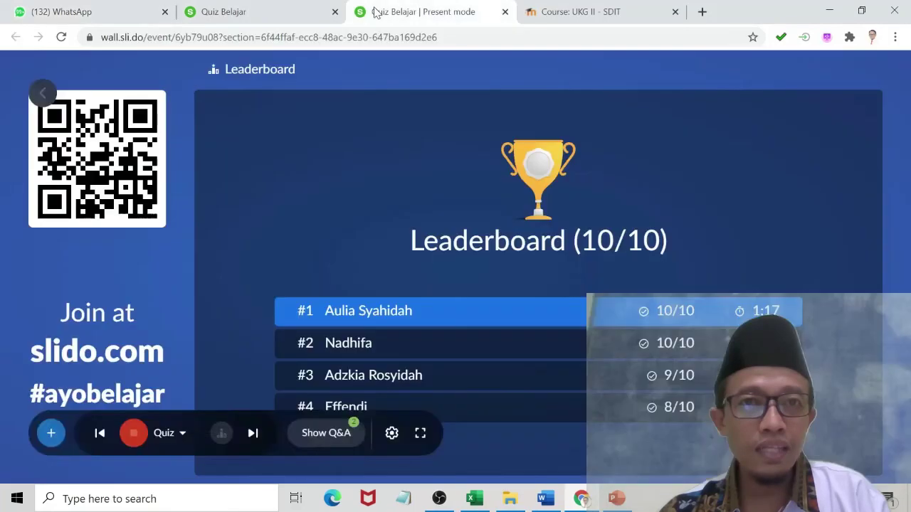
Deactivate the quiz, then open its full results and the Download export file list.
{"action": "left_click", "coordinate": [295, 13]}
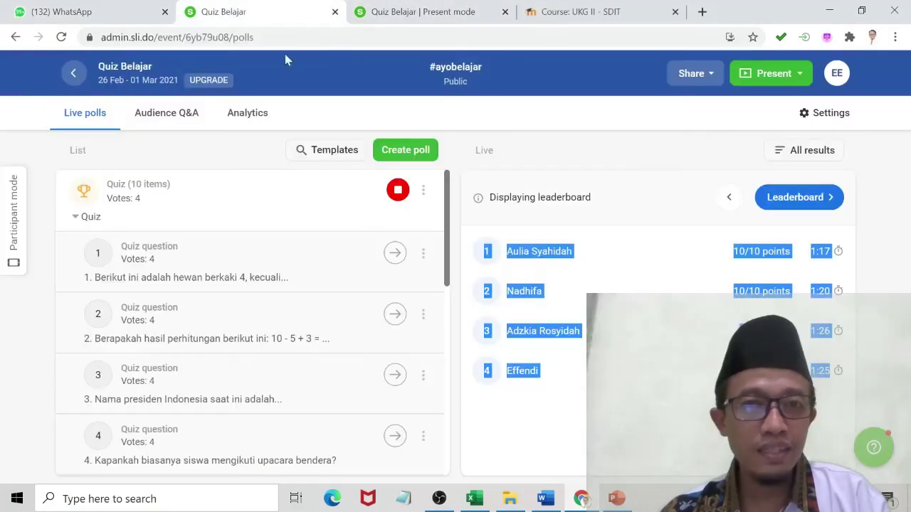
{"action": "left_click", "coordinate": [398, 190]}
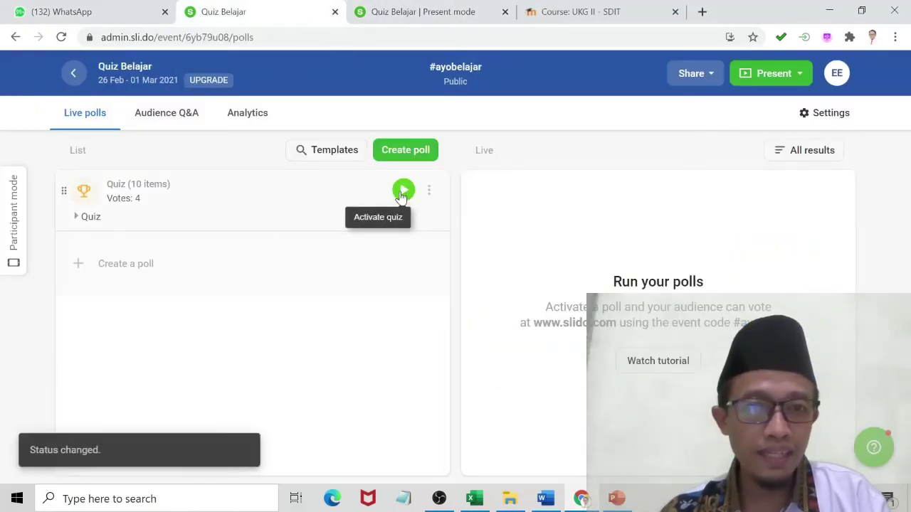
{"action": "left_click", "coordinate": [811, 152]}
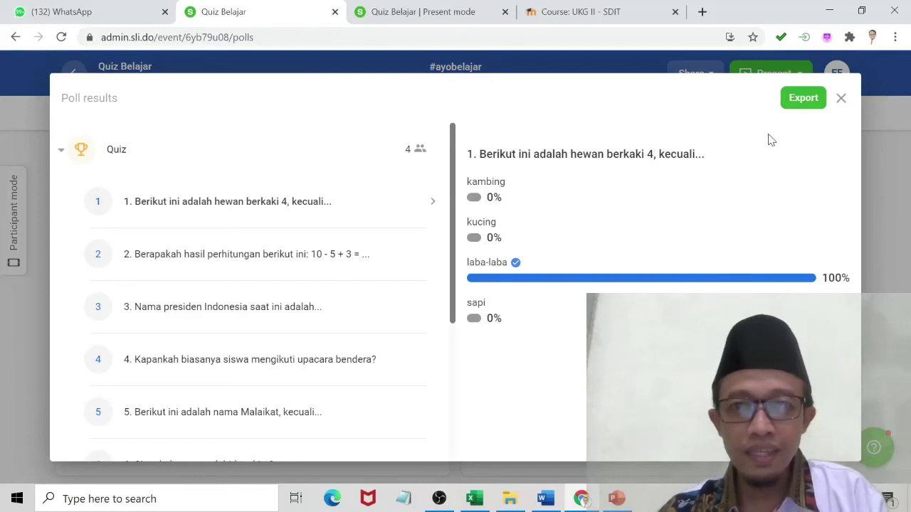
{"action": "left_click", "coordinate": [801, 101]}
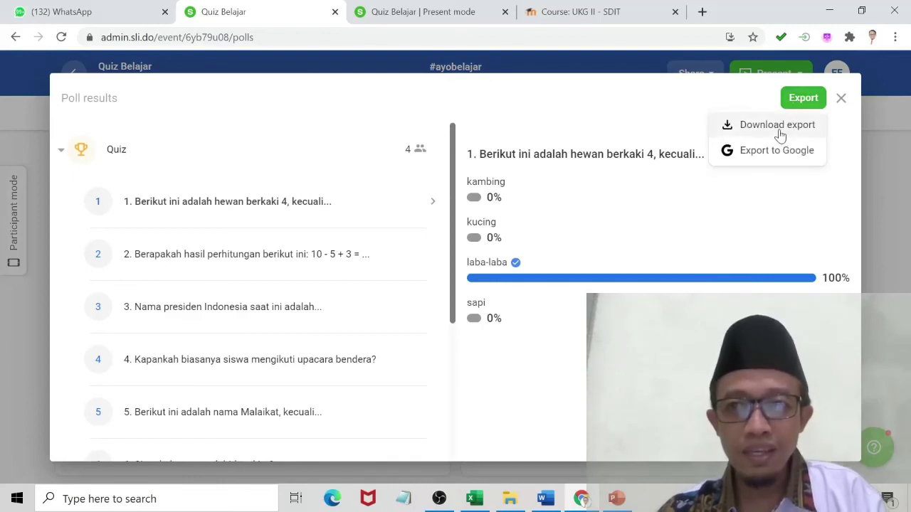
{"action": "left_click", "coordinate": [781, 133]}
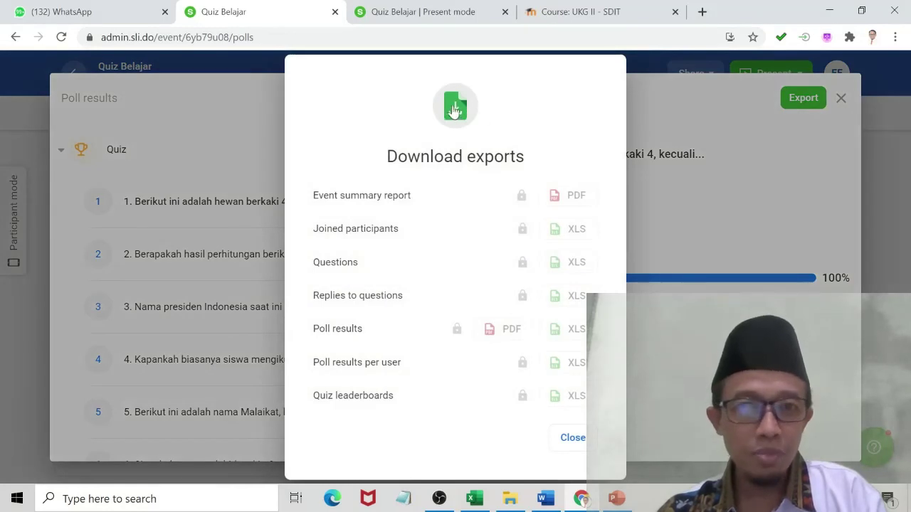